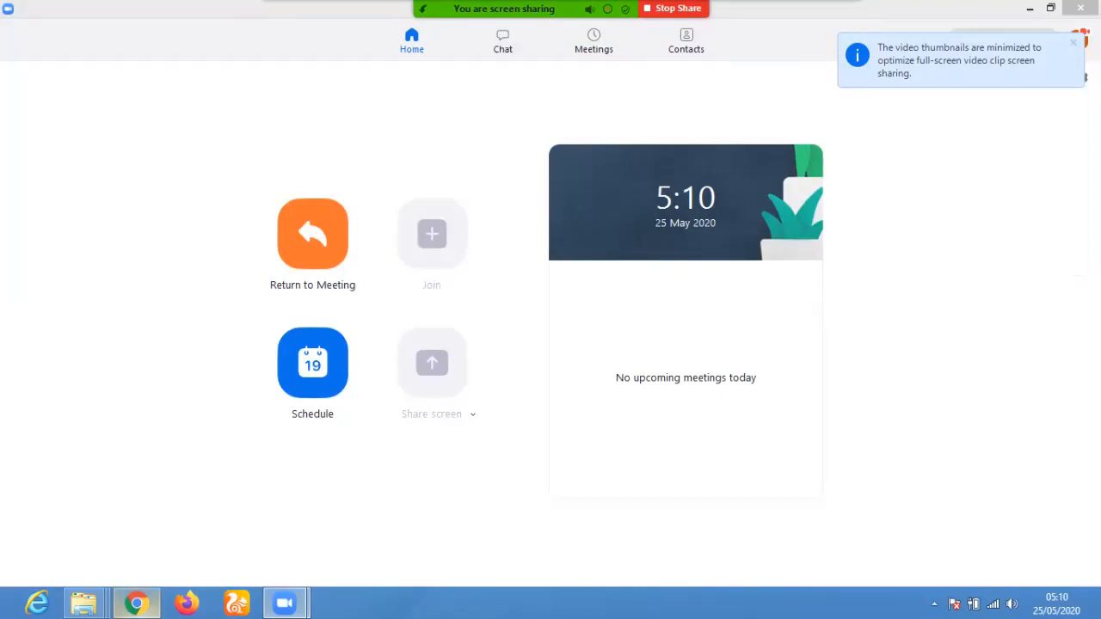
# - Switch to Chrome to show the Ads Manager page for choosing a new campaign's marketing objective
pyautogui.click(136, 603)
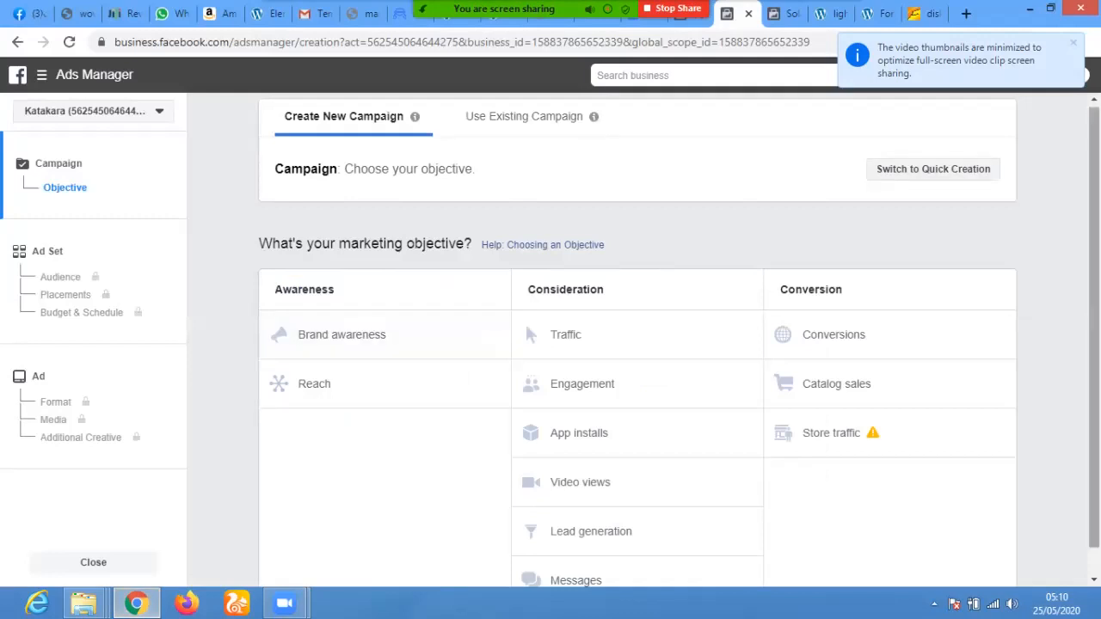
pyautogui.scroll(-1, 637, 340)
pyautogui.scroll(1, 637, 340)
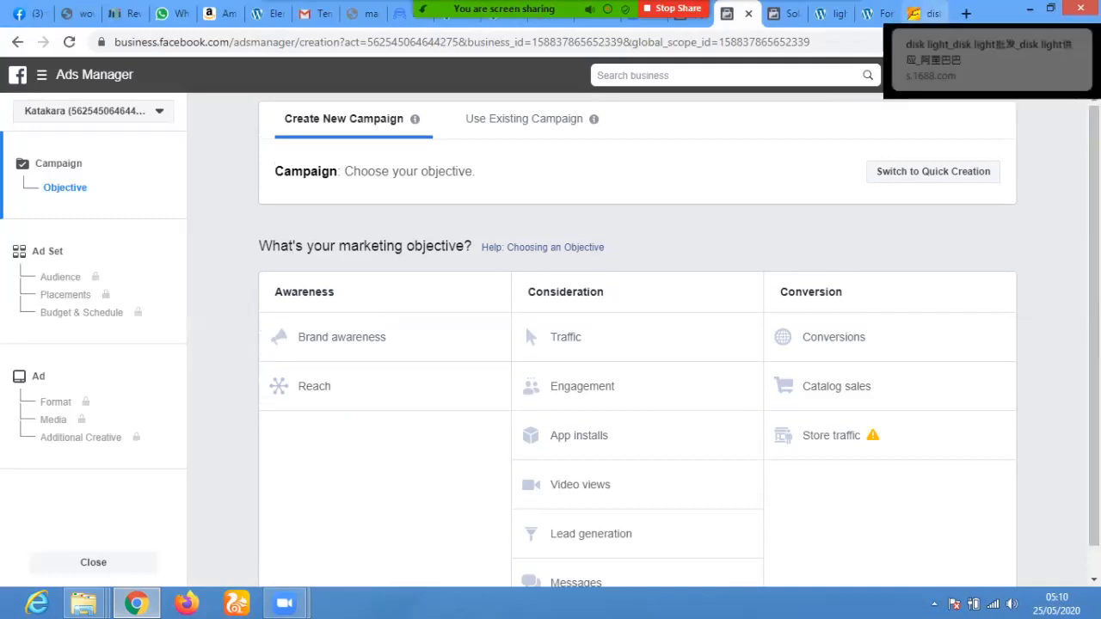
# - Examine the disk light product listings and their prices on the 1688.com supplier site
pyautogui.click(917, 13)
pyautogui.moveTo(1095, 92)
pyautogui.mouseDown()
pyautogui.moveTo(1094, 81)
pyautogui.moveTo(1095, 117)
pyautogui.moveTo(1094, 81)
pyautogui.mouseUp()
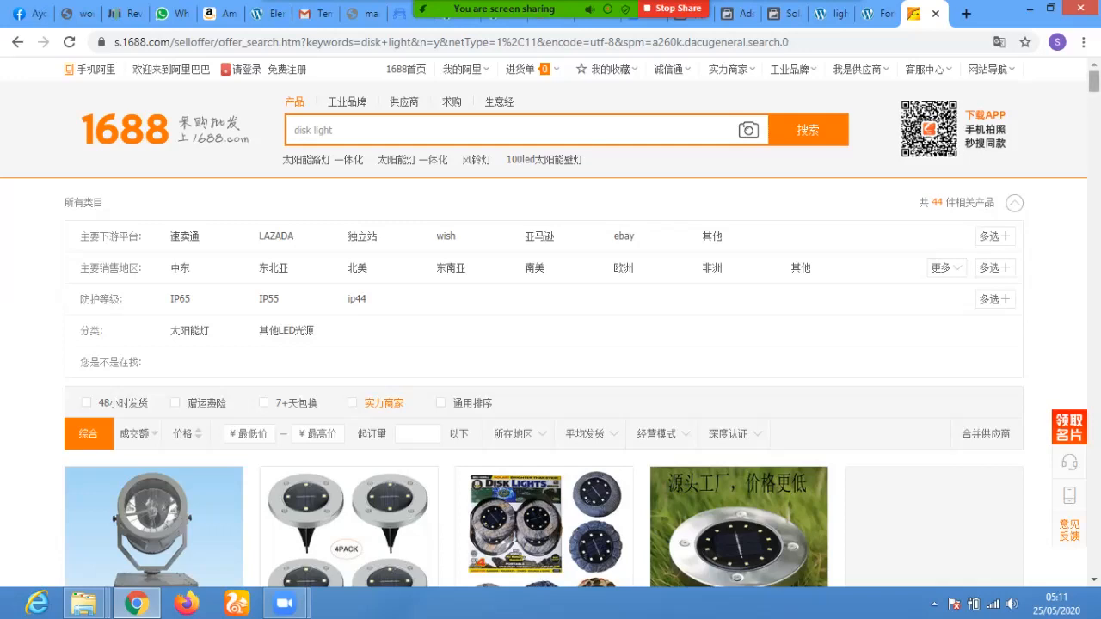
pyautogui.scroll(-3, 544, 325)
pyautogui.scroll(-3, 544, 326)
pyautogui.scroll(-1, 544, 325)
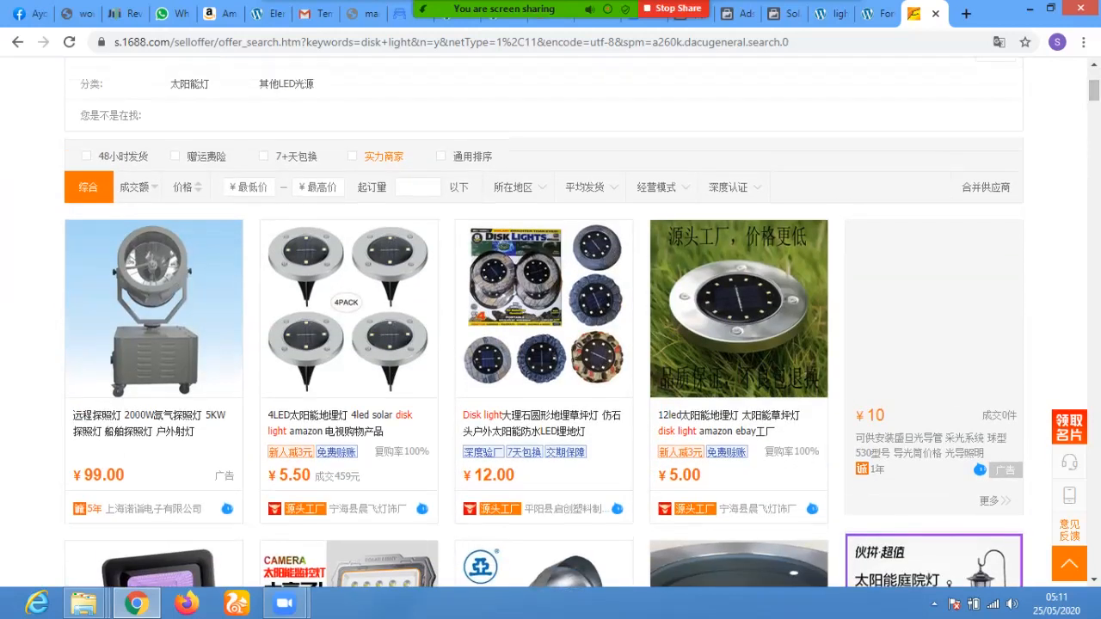
# - Open the landing page katakara.name.ng/light in a new browser tab
pyautogui.click(966, 13)
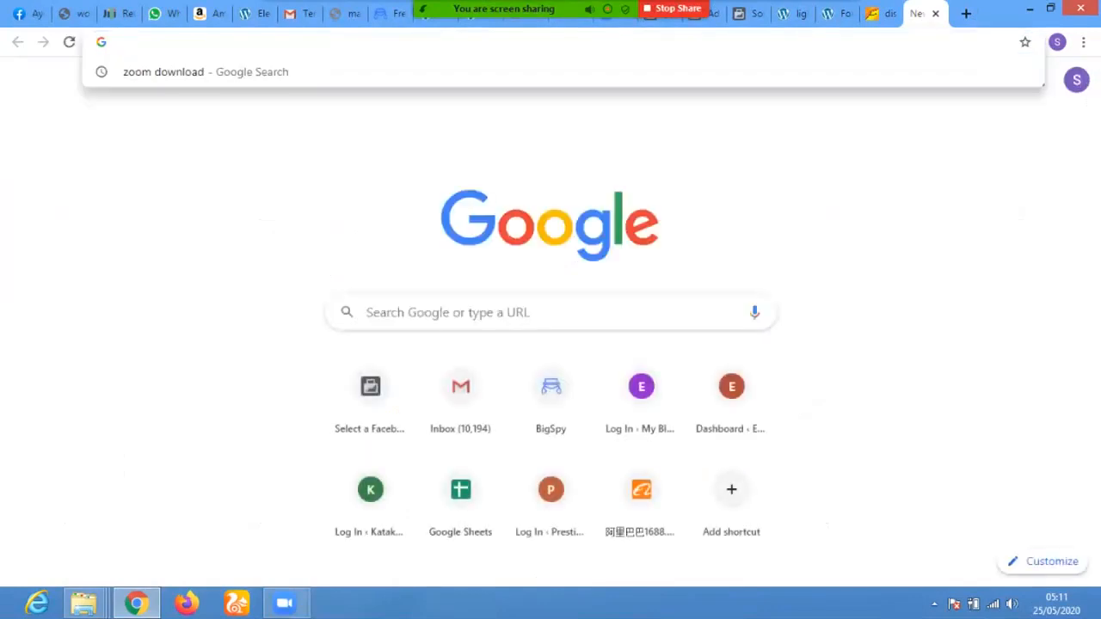
pyautogui.write('kata')
pyautogui.press('Right')
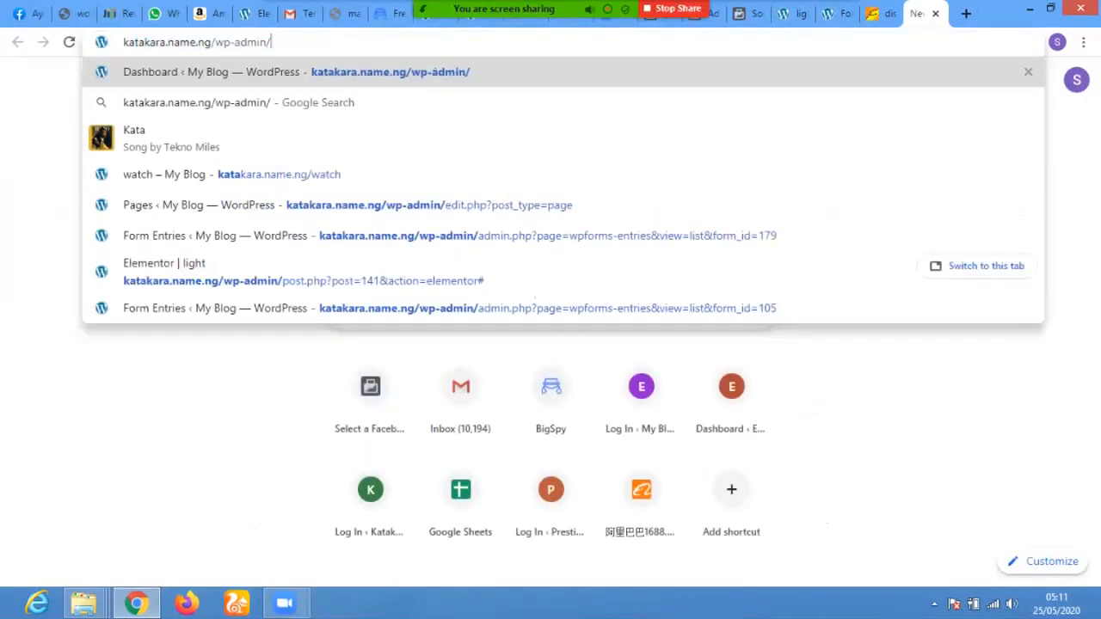
pyautogui.press('BackSpace')
pyautogui.press('BackSpace')
pyautogui.press('BackSpace')
pyautogui.press('BackSpace')
pyautogui.press('BackSpace')
pyautogui.press('BackSpace')
pyautogui.press('BackSpace')
pyautogui.press('BackSpace')
pyautogui.press('BackSpace')
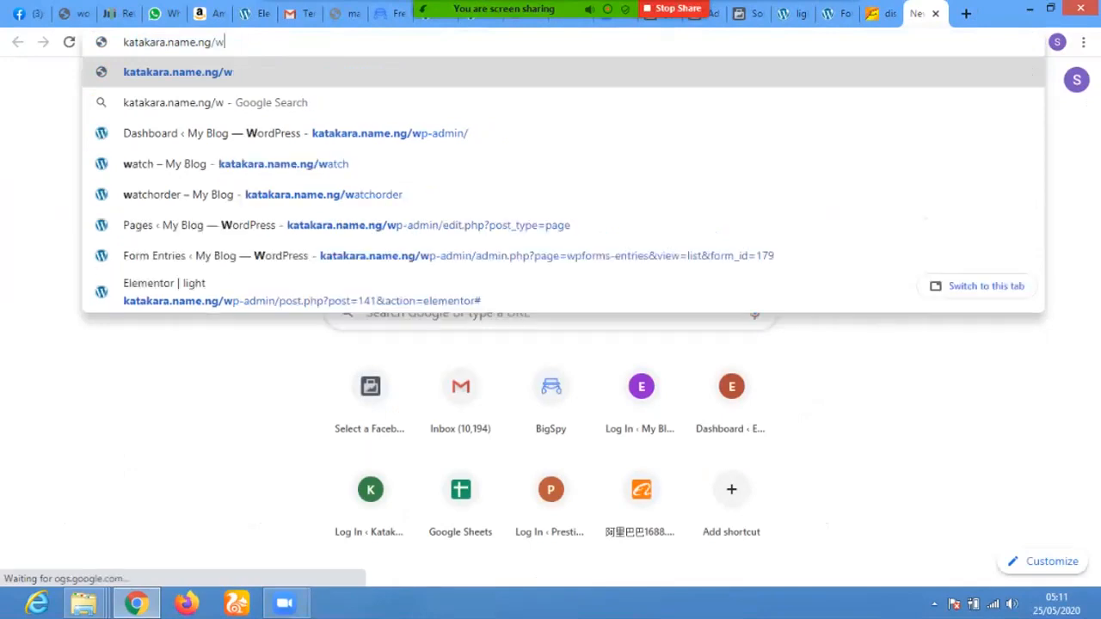
pyautogui.write('light')
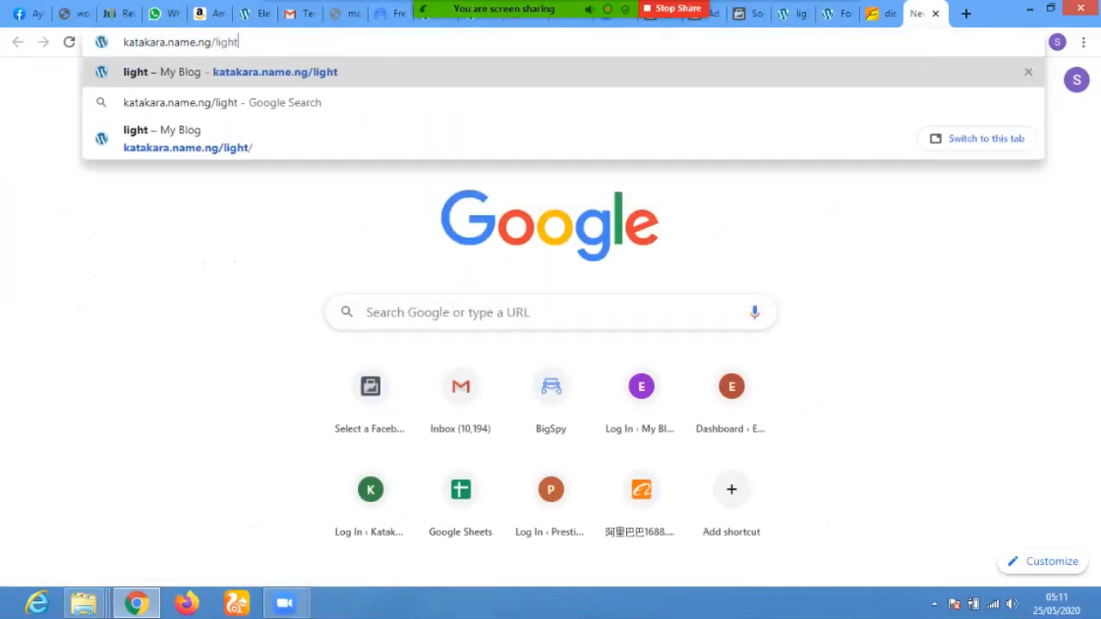
pyautogui.press('Return')
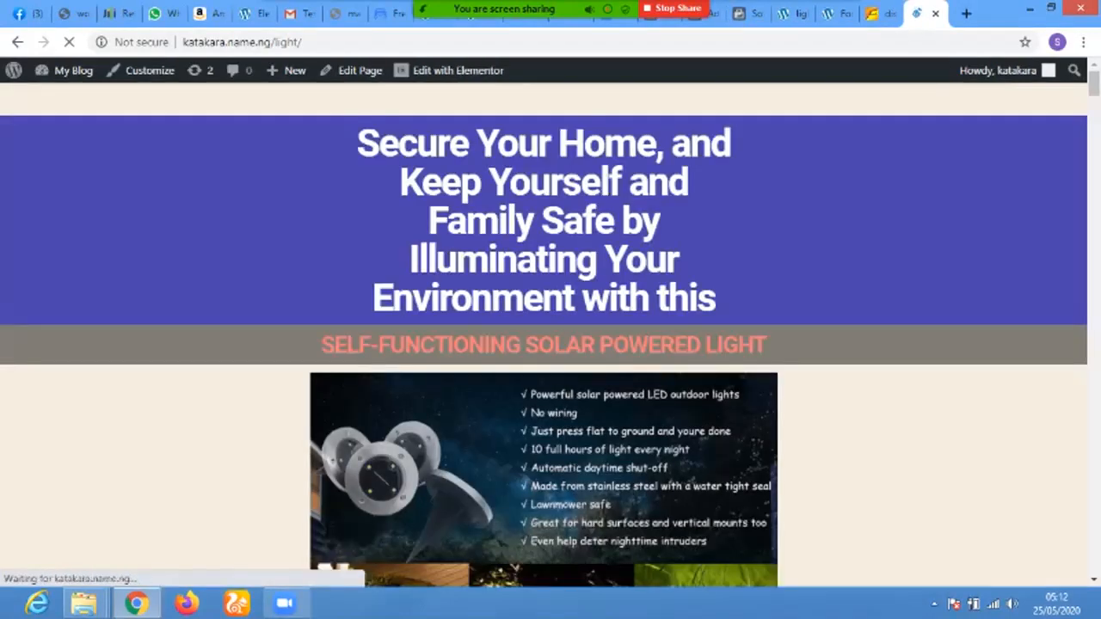
# - Examine the solar light landing page's headline, product image and opening sales questions
pyautogui.scroll(-10, 544, 344)
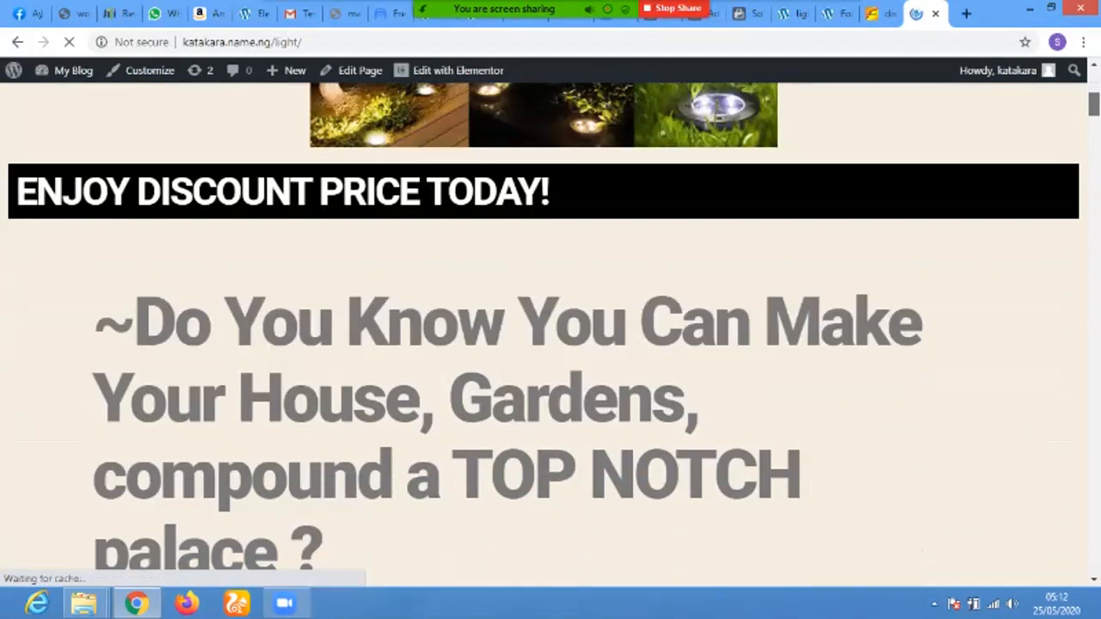
pyautogui.scroll(10, 551, 344)
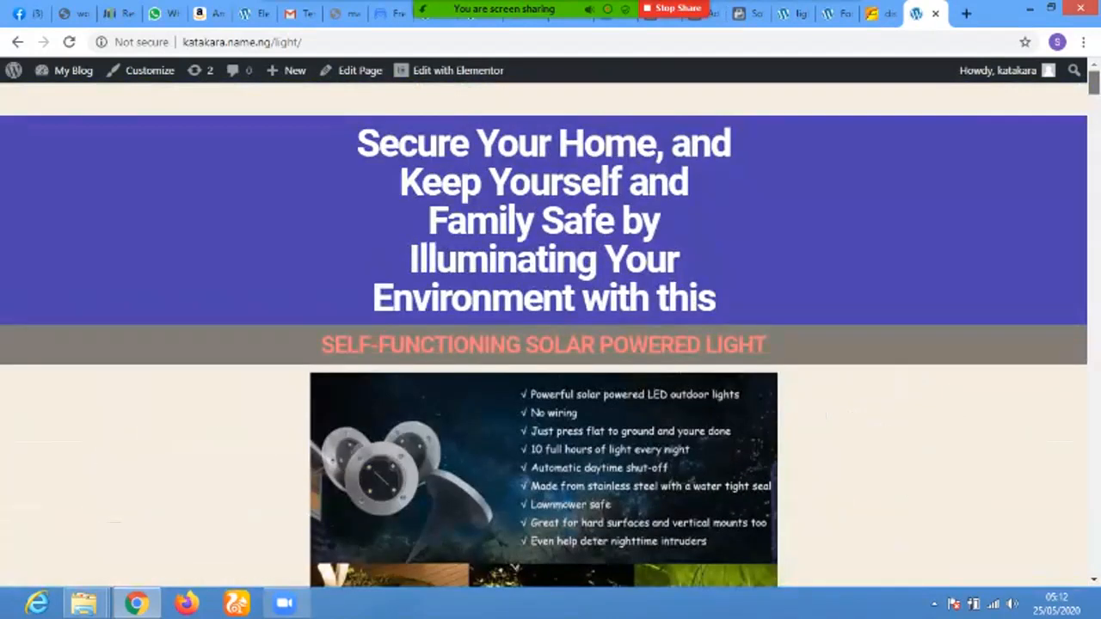
pyautogui.scroll(-2, 544, 344)
pyautogui.scroll(2, 544, 344)
pyautogui.scroll(-1, 544, 344)
pyautogui.scroll(-1, 544, 336)
pyautogui.scroll(-4, 543, 336)
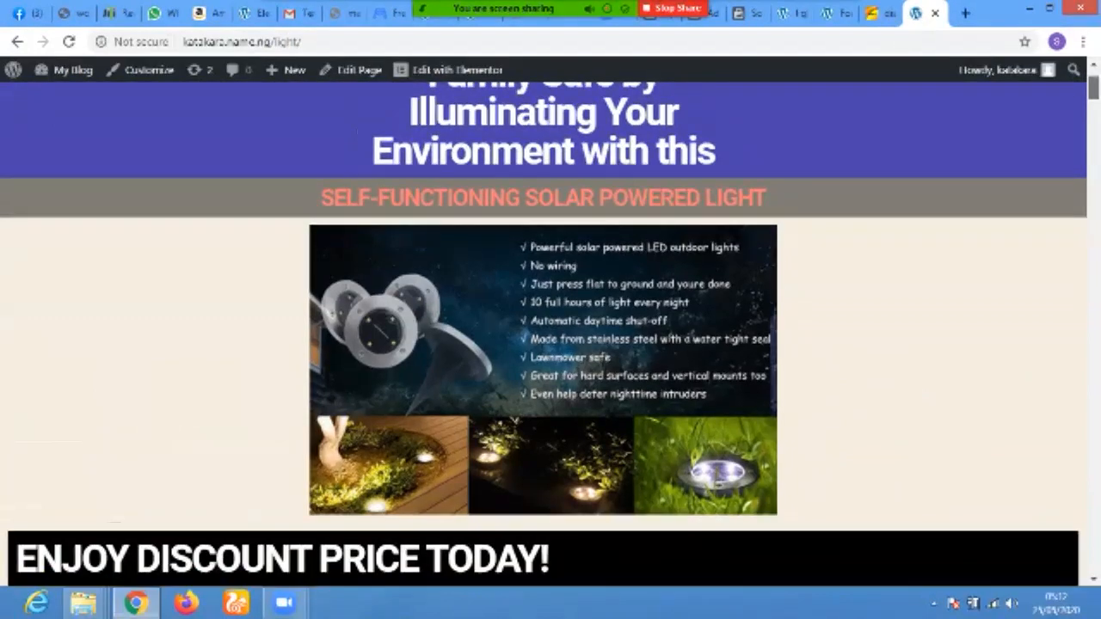
pyautogui.scroll(4, 544, 335)
pyautogui.scroll(-1, 544, 336)
pyautogui.scroll(1, 544, 336)
pyautogui.scroll(-3, 544, 335)
pyautogui.scroll(-5, 544, 336)
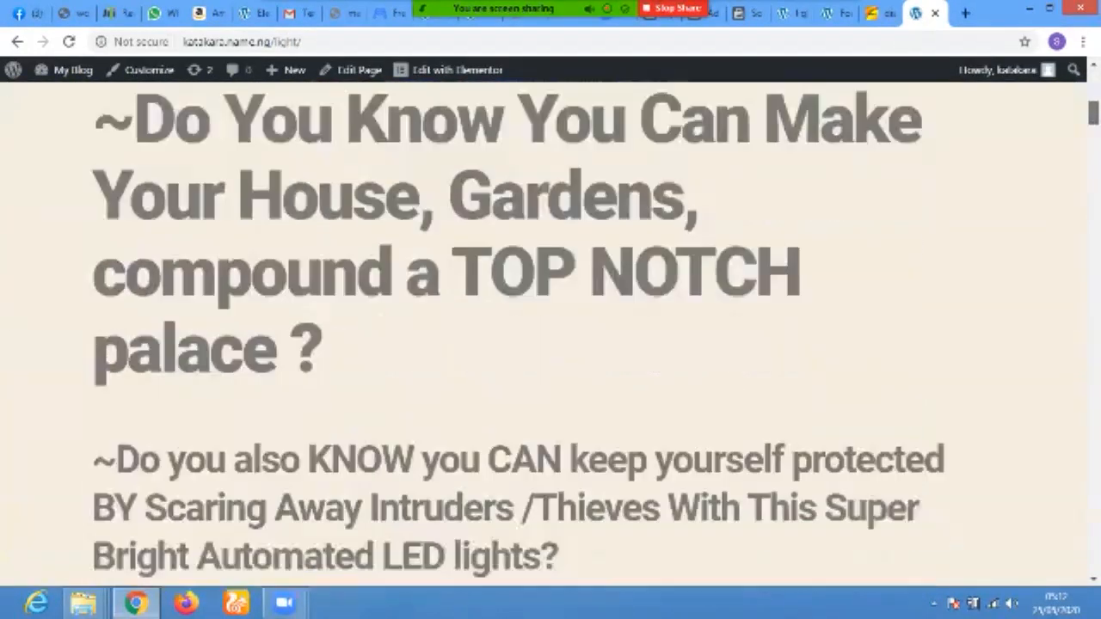
pyautogui.scroll(2, 544, 335)
pyautogui.scroll(-1, 544, 336)
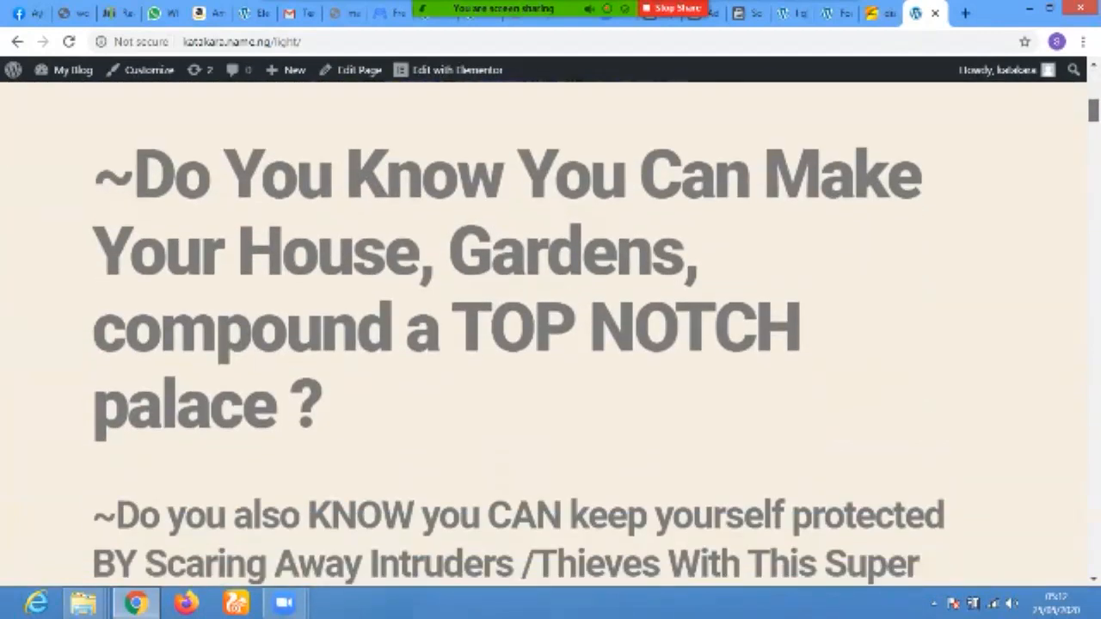
# - Review the landing page's features list, product photos, customer testimonials and promo packages
pyautogui.scroll(-3, 544, 335)
pyautogui.scroll(-12, 544, 336)
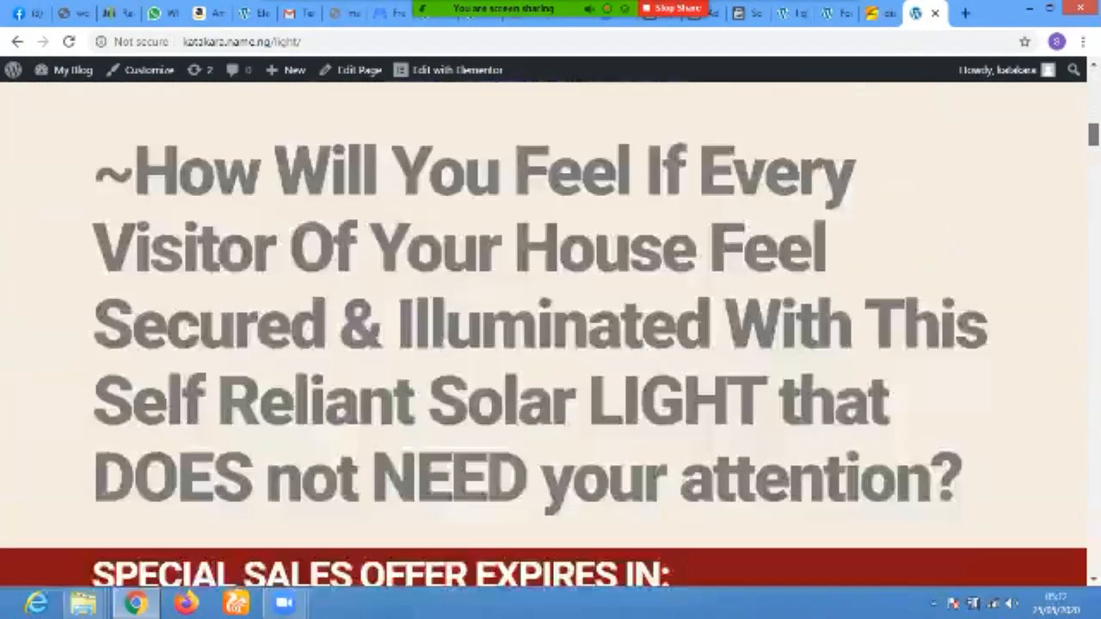
pyautogui.scroll(-7, 544, 336)
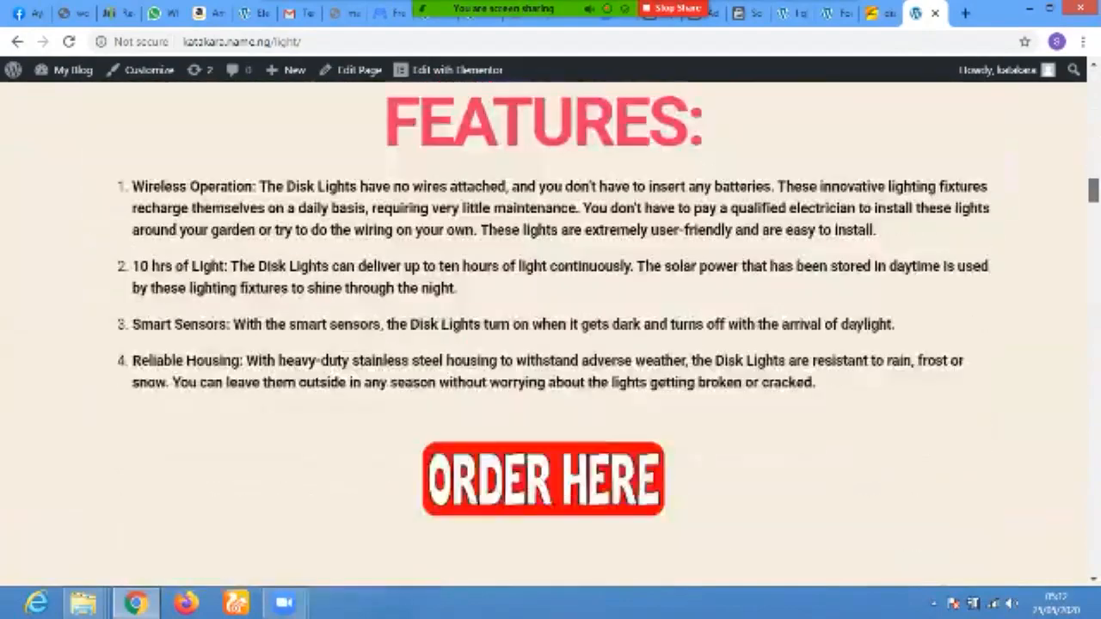
pyautogui.scroll(-4, 544, 335)
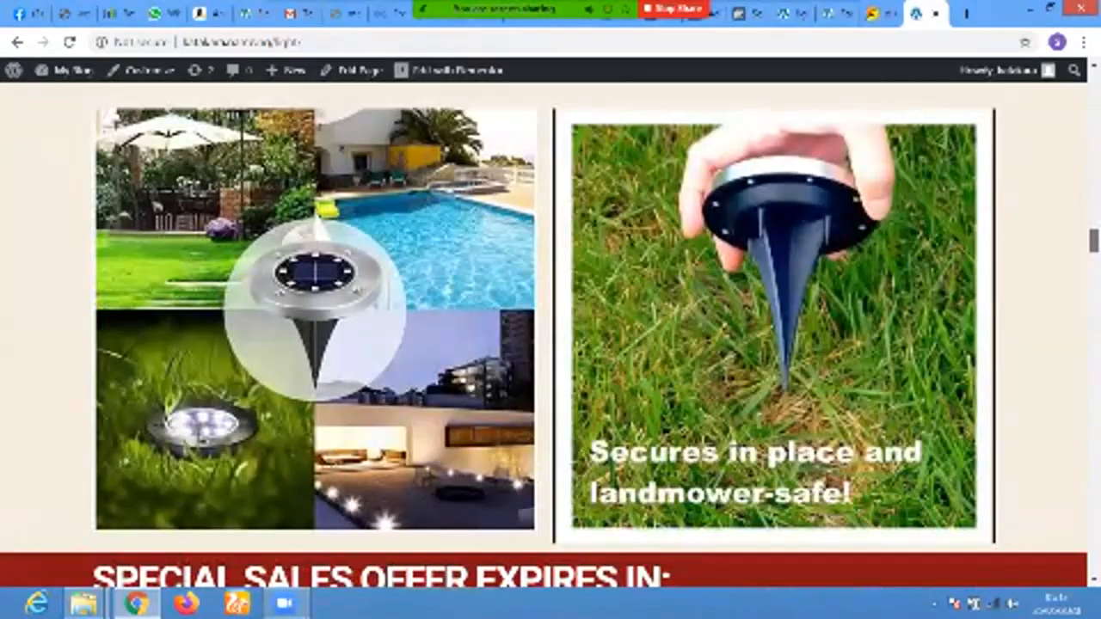
pyautogui.scroll(-10, 543, 336)
pyautogui.scroll(-12, 544, 336)
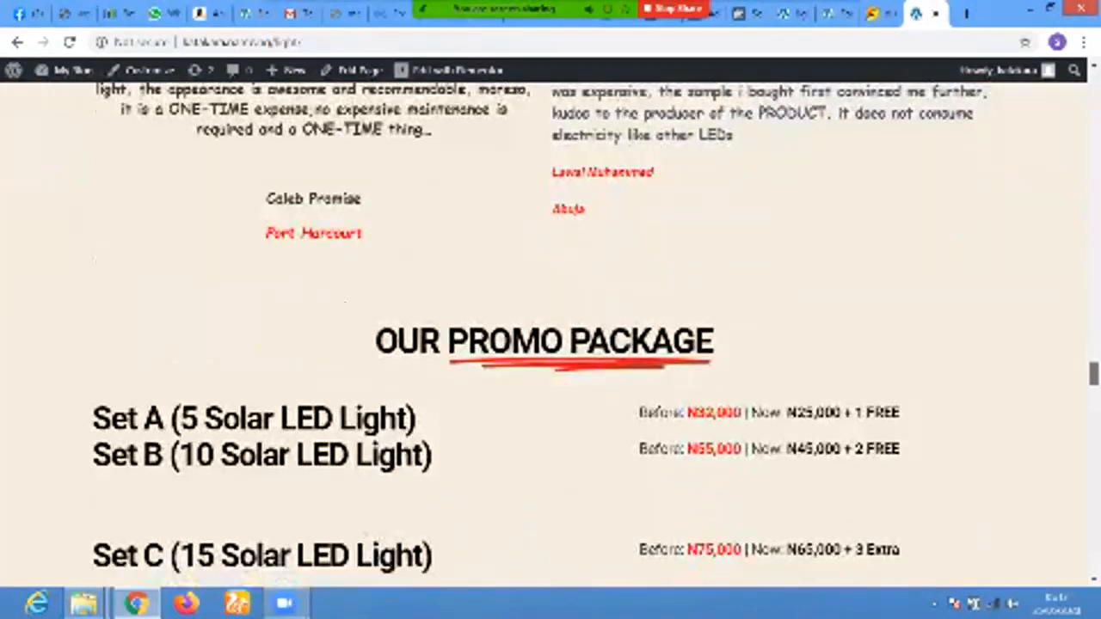
# - Examine the landing page's order form and WhatsApp contact section, then return to the page's headline
pyautogui.moveTo(1094, 420); pyautogui.dragTo(1094, 426)
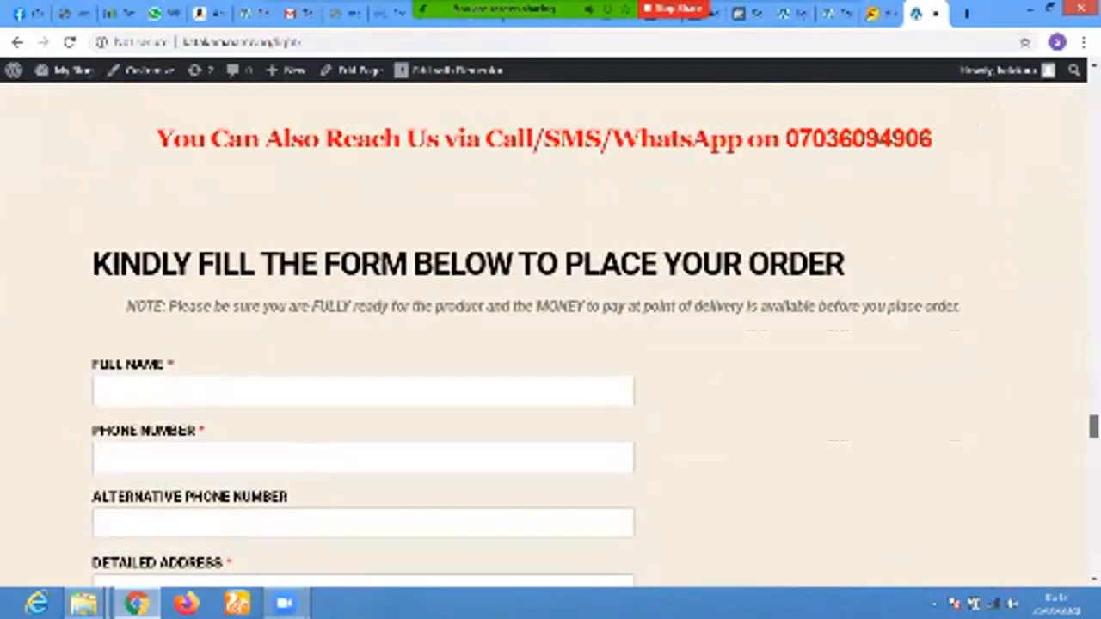
pyautogui.scroll(-2, 595, 339)
pyautogui.moveTo(1094, 434); pyautogui.dragTo(1094, 434)
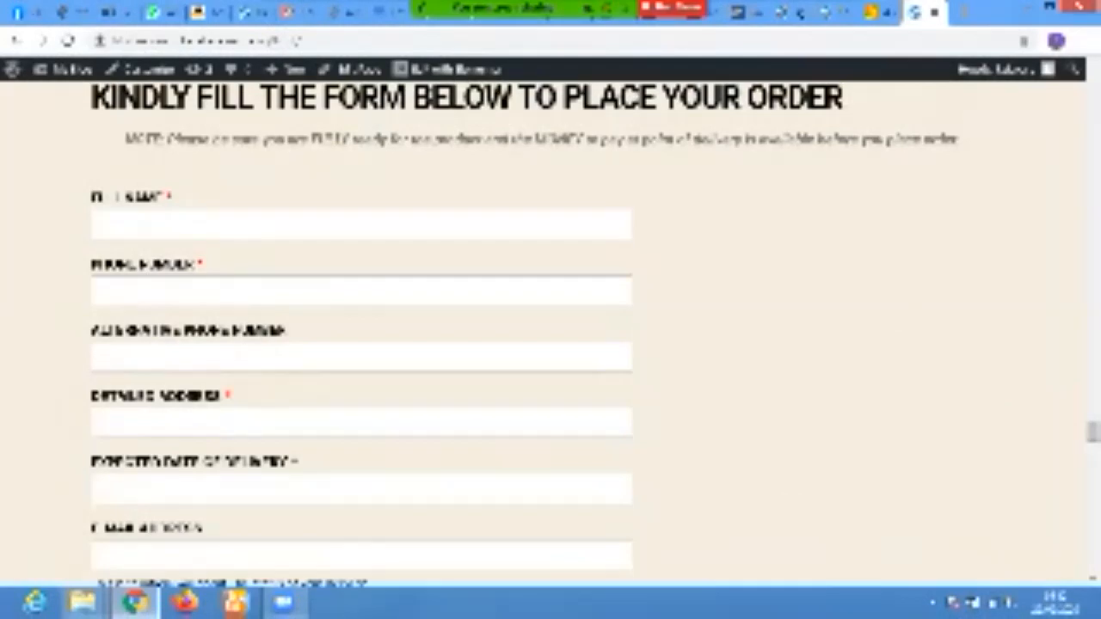
pyautogui.moveTo(1094, 432); pyautogui.dragTo(1093, 450)
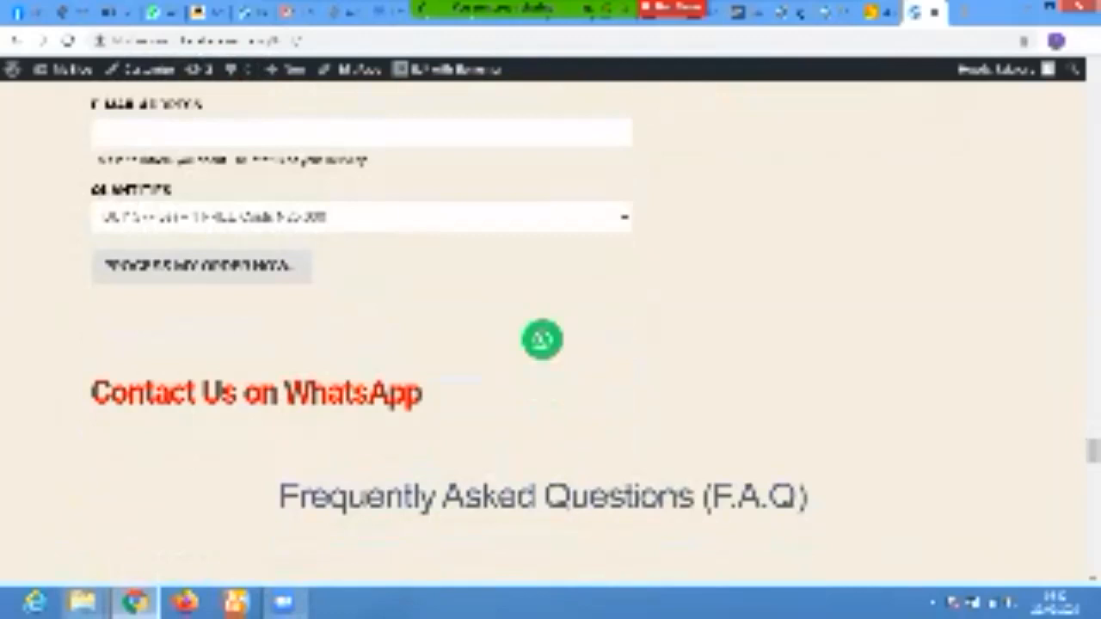
pyautogui.moveTo(1094, 451); pyautogui.dragTo(1093, 81)
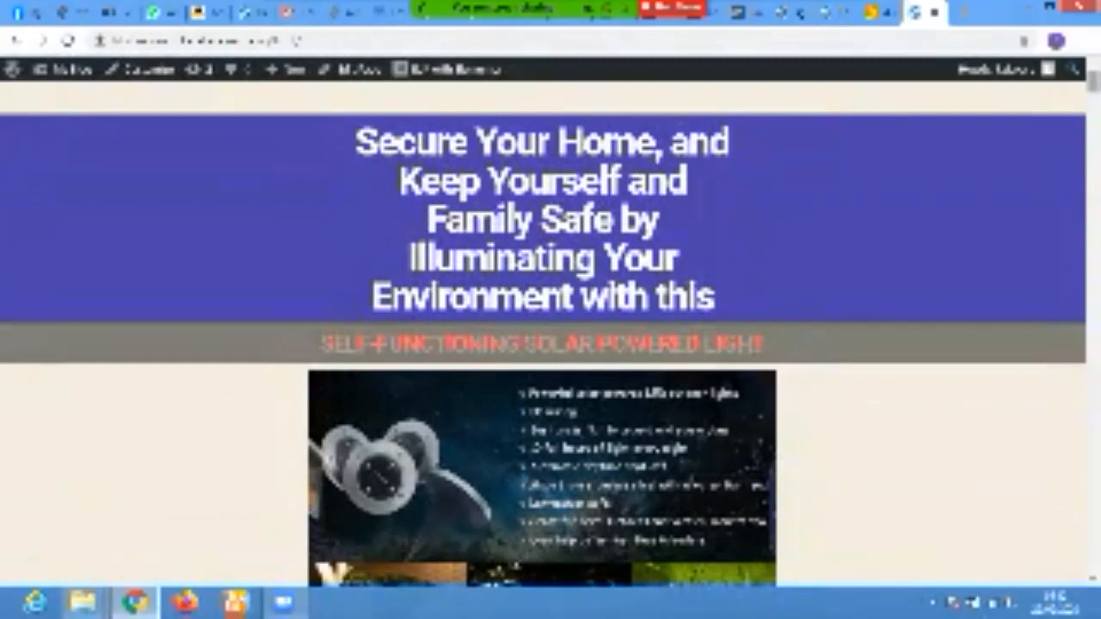
# - Skim the whole landing page again from the headline to the Frequently Asked Questions and back
pyautogui.scroll(-15, 551, 336)
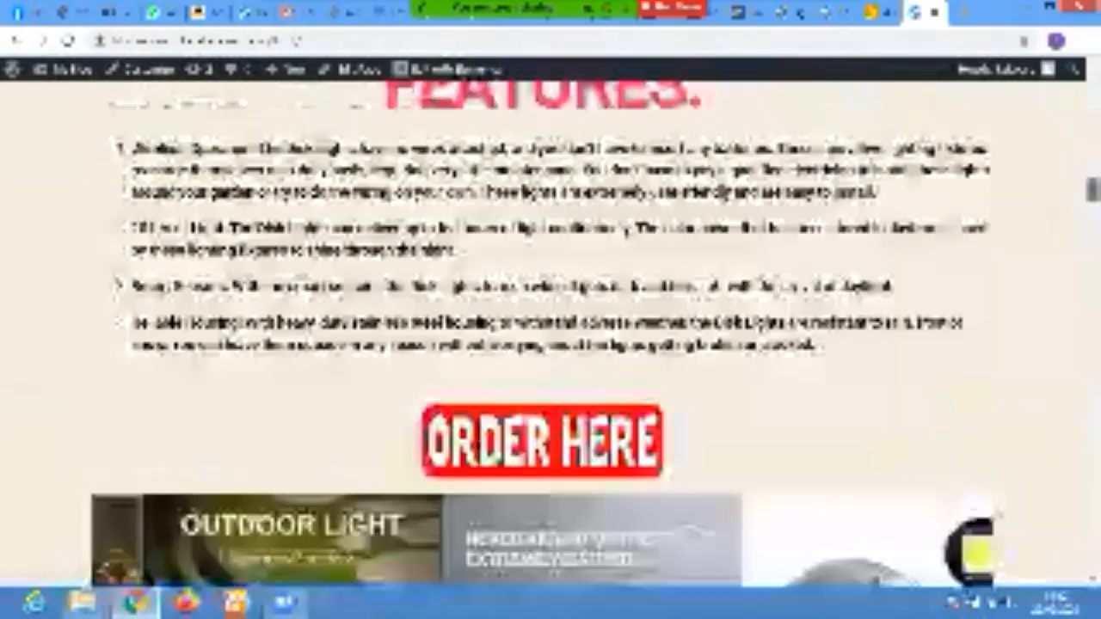
pyautogui.scroll(-15, 550, 335)
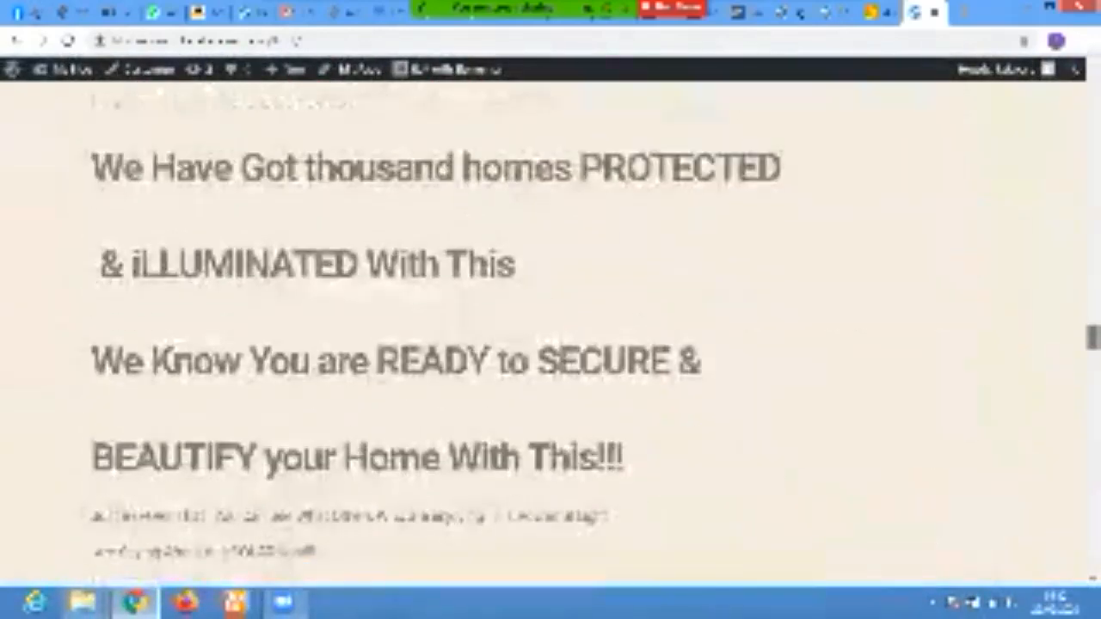
pyautogui.scroll(-20, 551, 335)
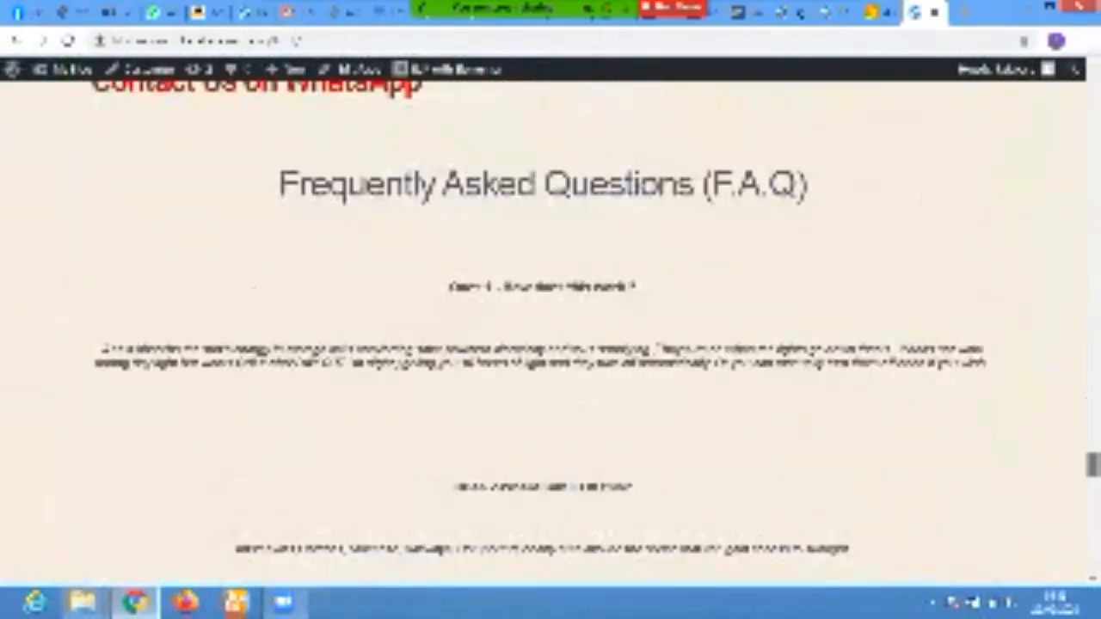
pyautogui.scroll(20, 551, 336)
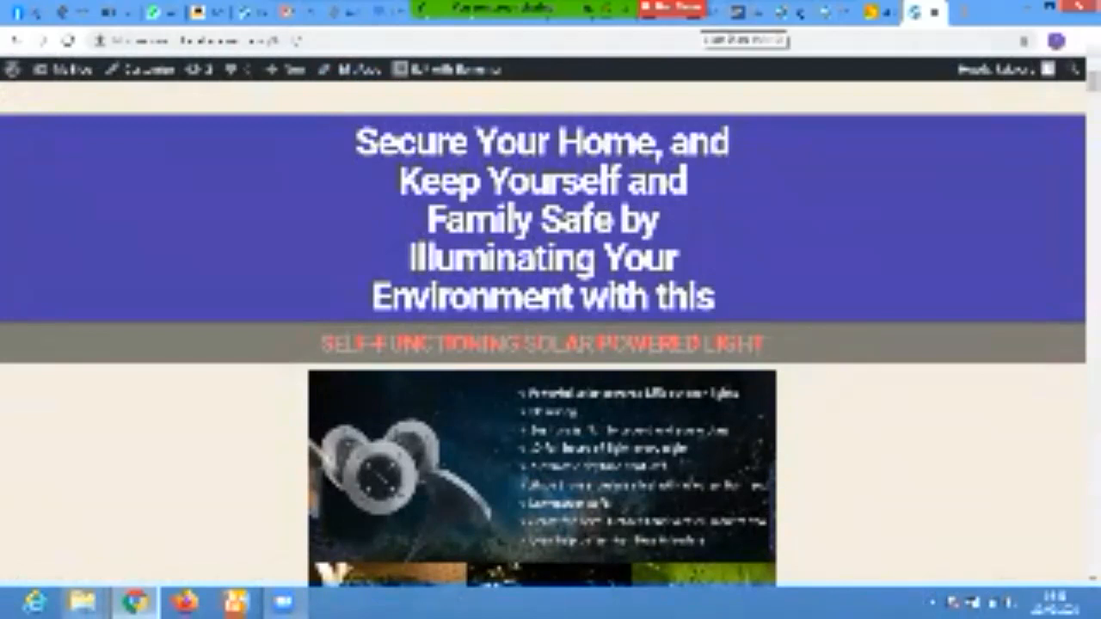
# - Return to the Ads Manager campaign page and choose Conversions as the marketing objective
pyautogui.click(710, 13)
pyautogui.moveTo(1093, 258)
pyautogui.mouseDown()
pyautogui.moveTo(1094, 284)
pyautogui.moveTo(1093, 255)
pyautogui.mouseUp()
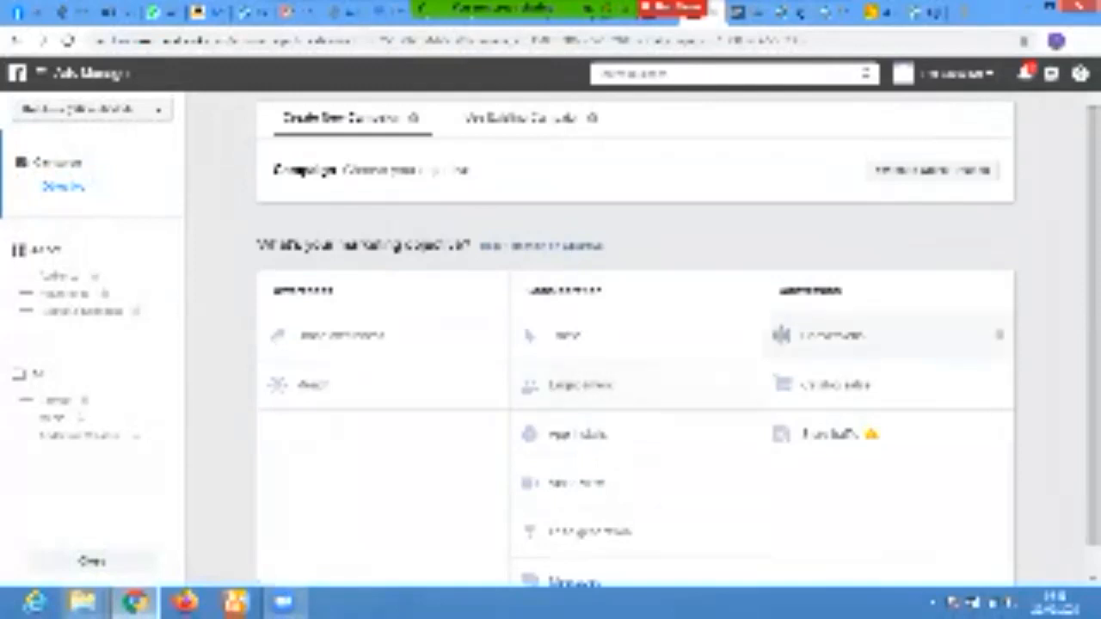
pyautogui.click(833, 335)
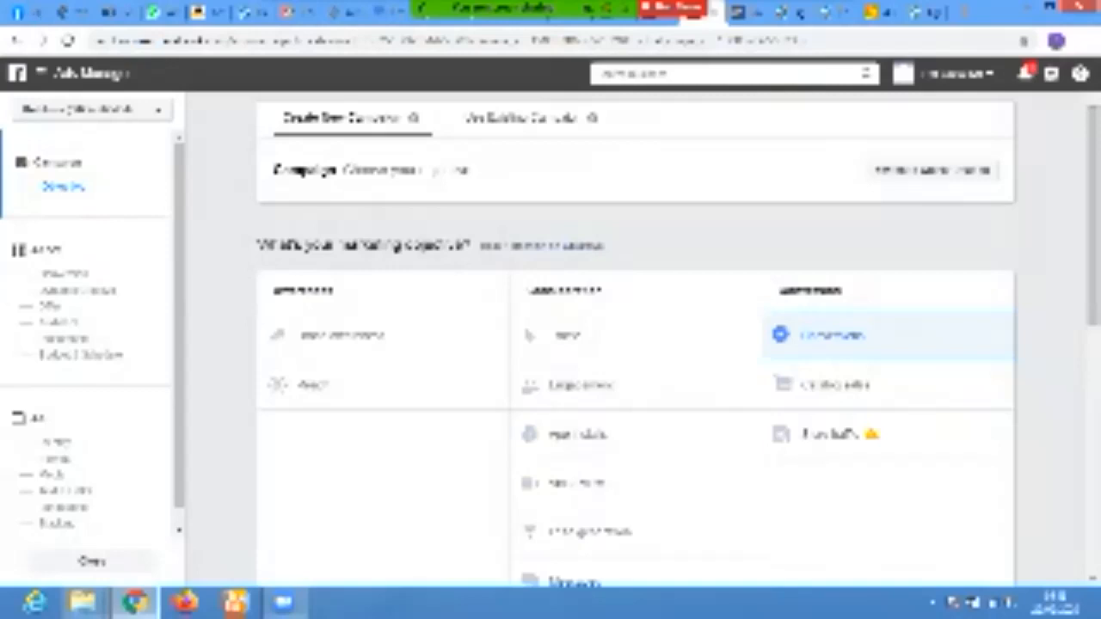
pyautogui.rightClick(1093, 191)
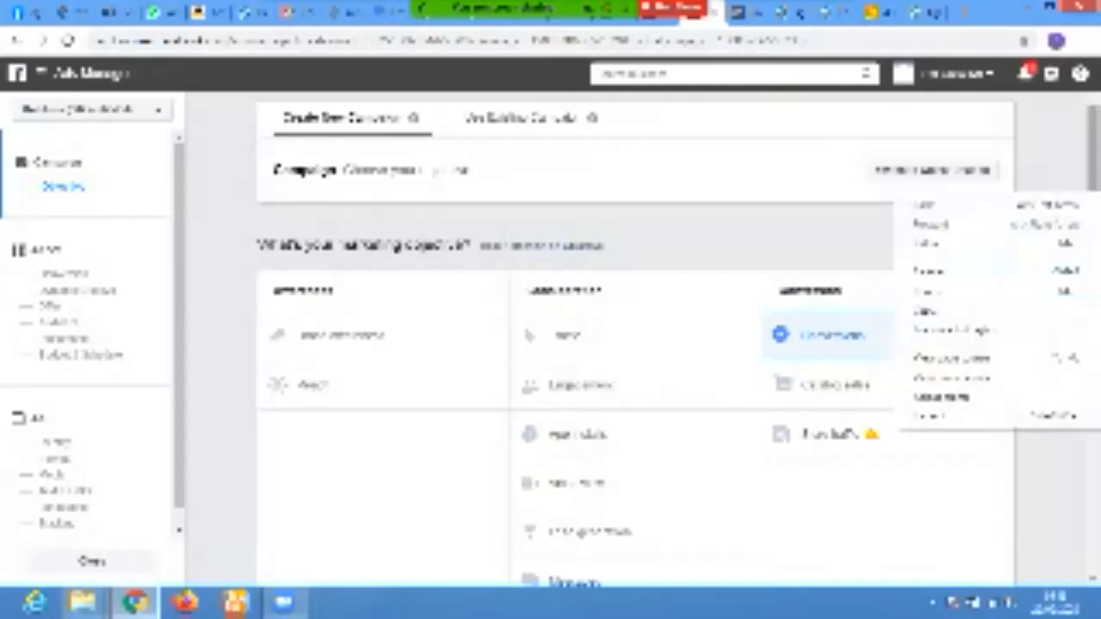
pyautogui.click(1053, 172)
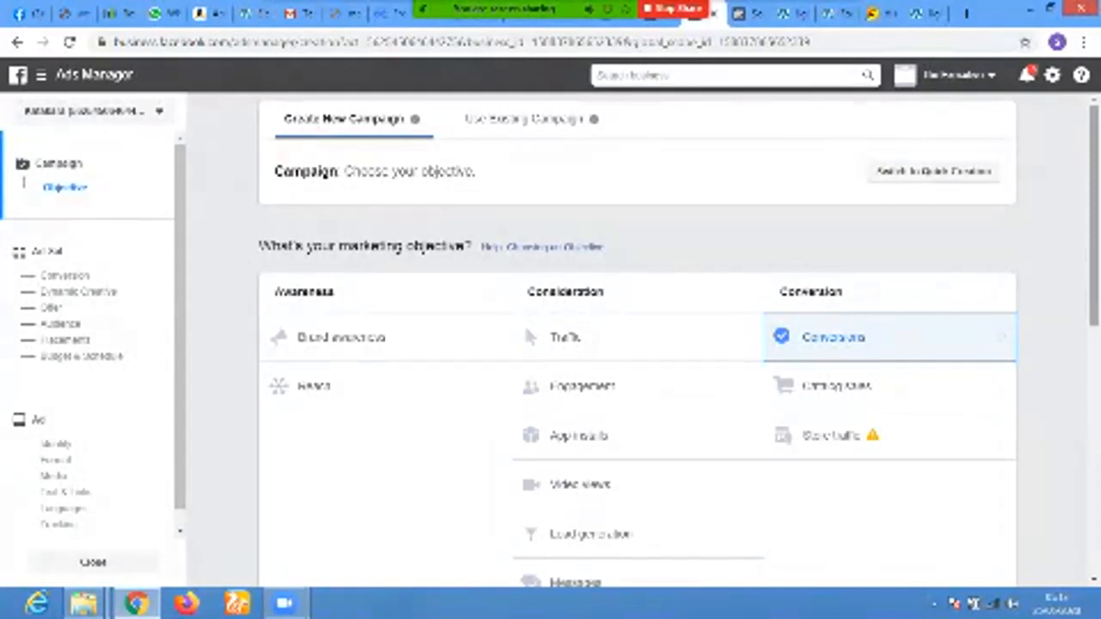
# - Name the Conversions campaign "Solar Disk Light"
pyautogui.scroll(-1, 637, 345)
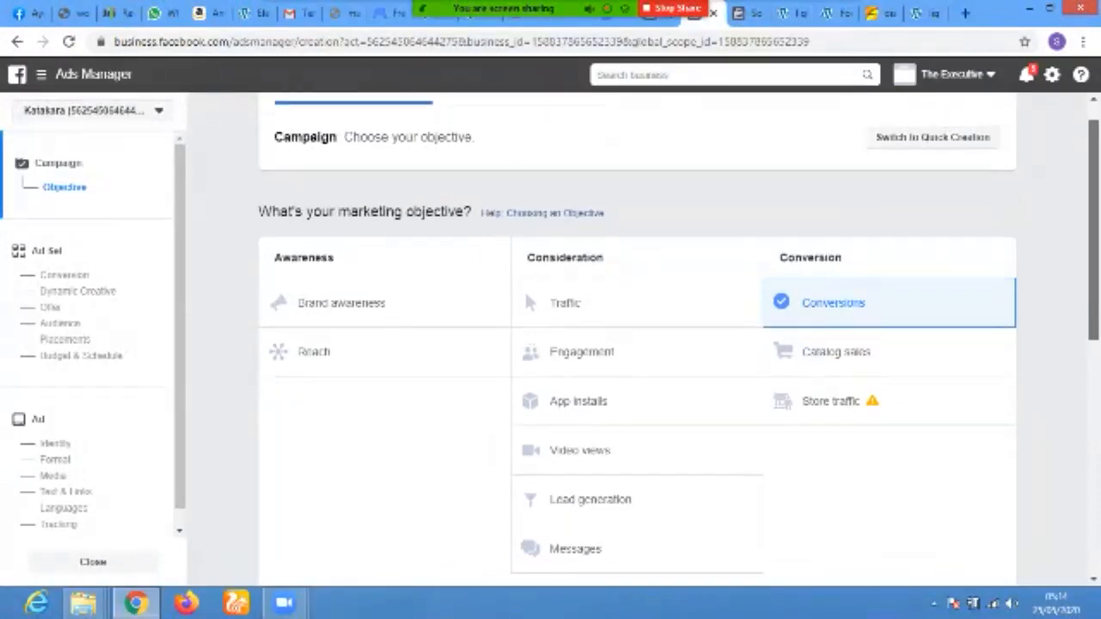
pyautogui.scroll(1, 635, 571)
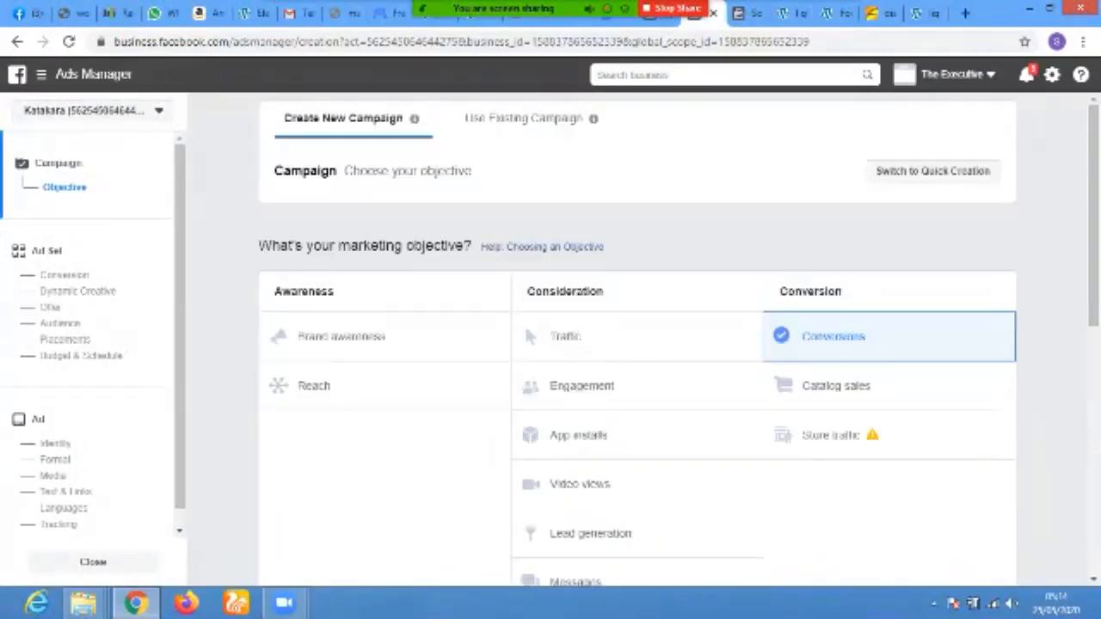
pyautogui.scroll(-3, 637, 344)
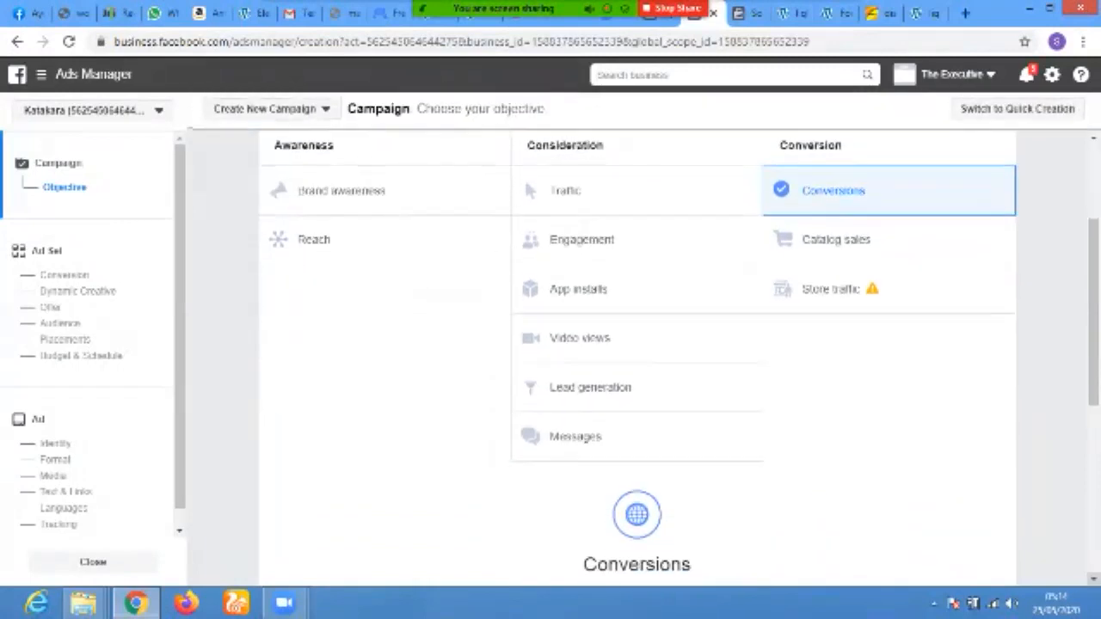
pyautogui.scroll(-3, 637, 344)
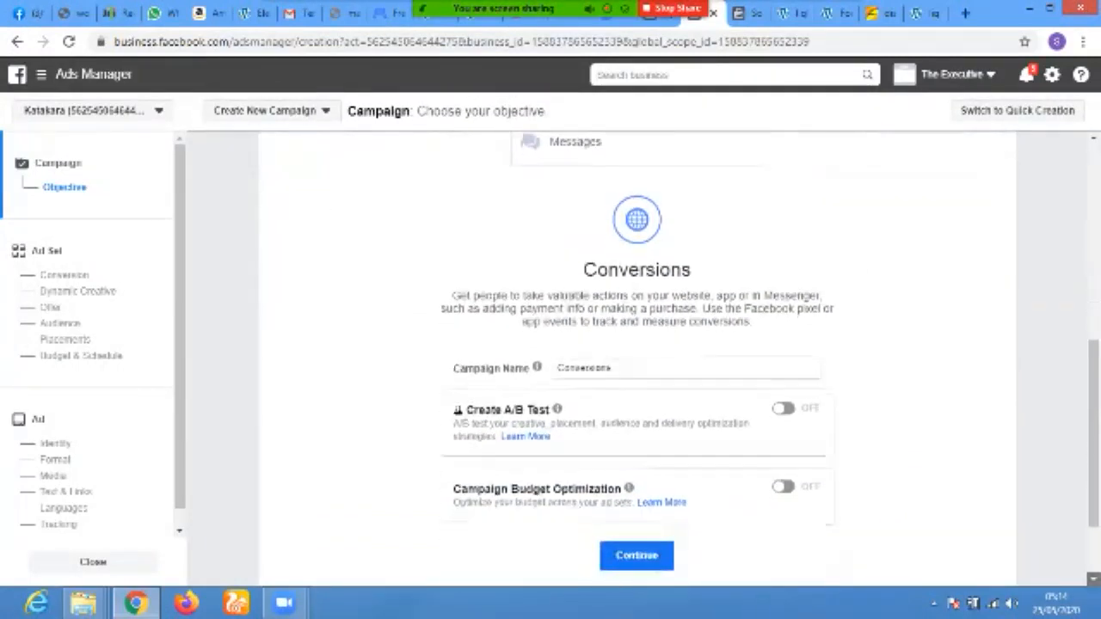
pyautogui.click(614, 306)
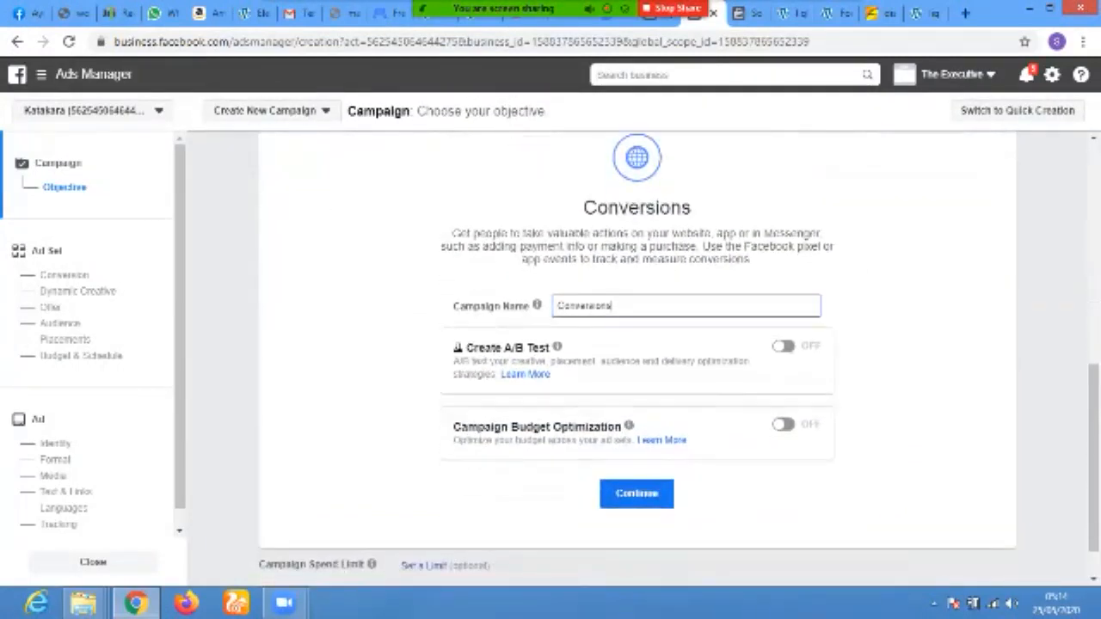
pyautogui.hotkey('ctrl', 'a')
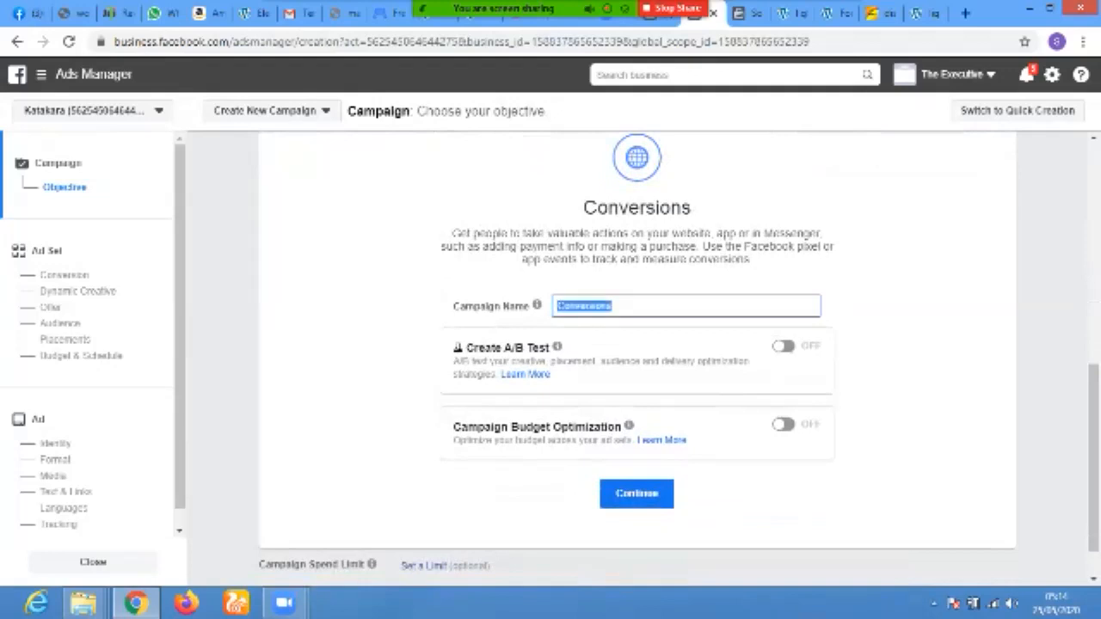
pyautogui.write('Sua')
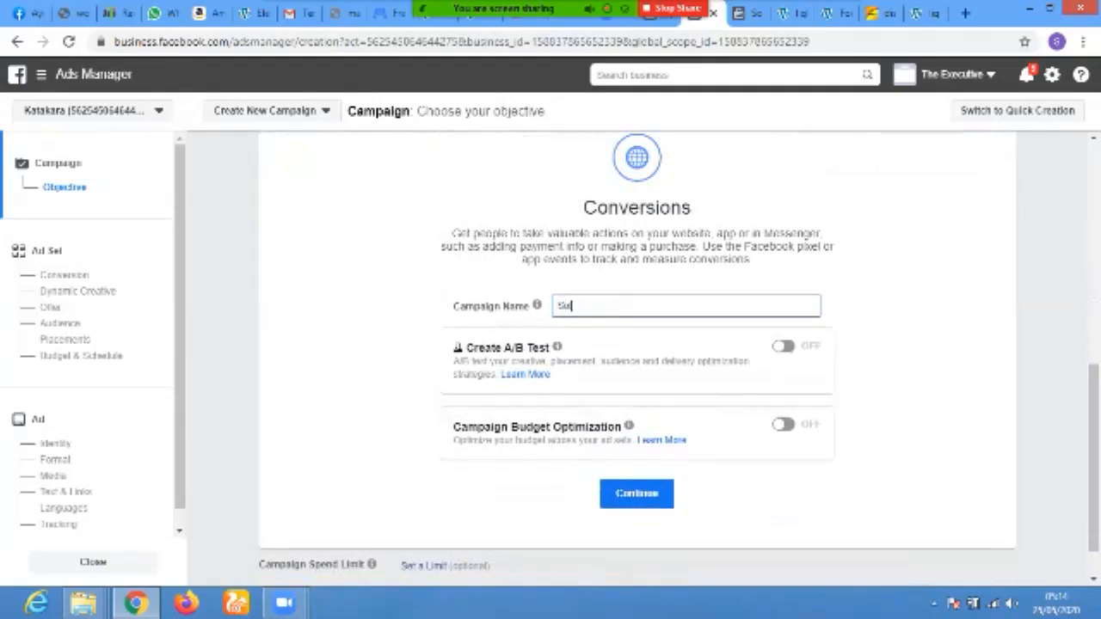
pyautogui.write('e')
pyautogui.write(' Unit')
pyautogui.write('Light')
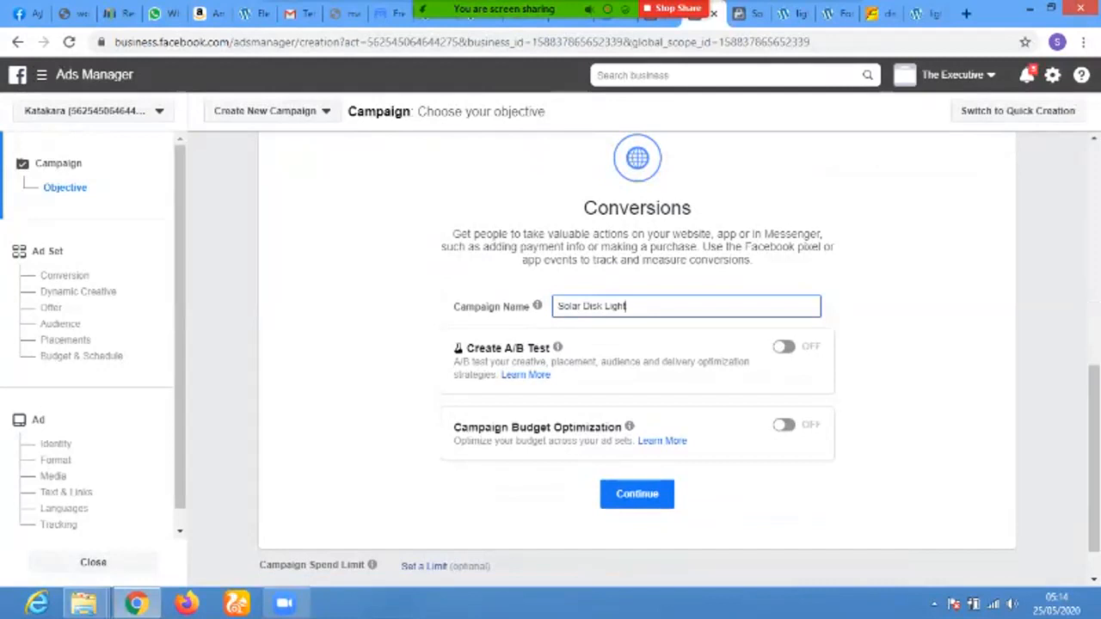
pyautogui.click(637, 495)
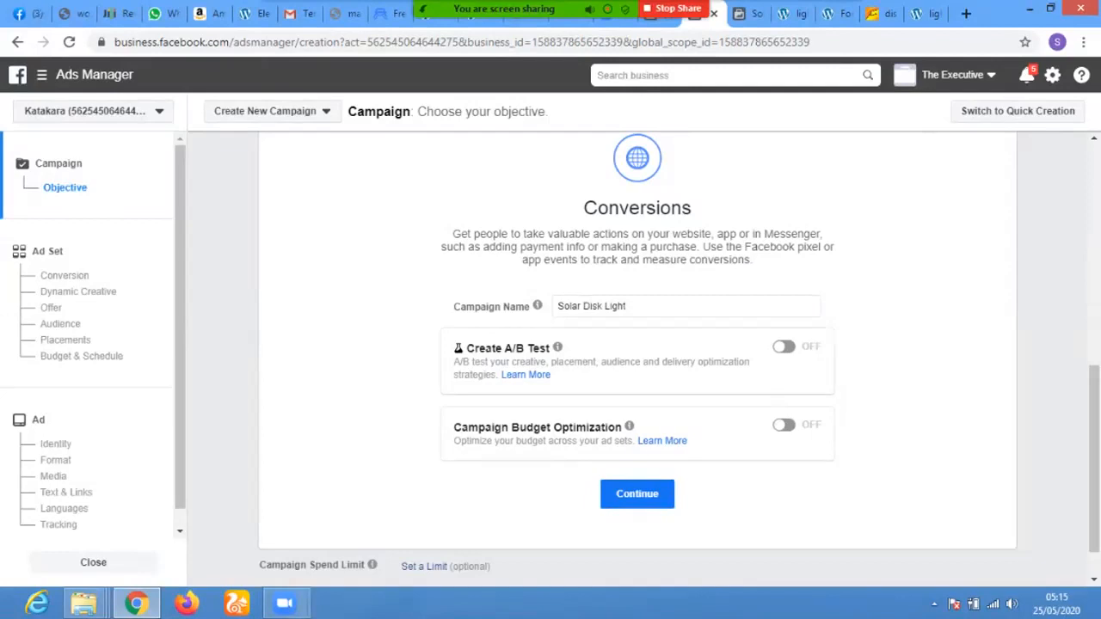
# - Turn on Campaign Budget Optimization for the campaign
pyautogui.click(784, 425)
pyautogui.moveTo(1093, 386); pyautogui.dragTo(1094, 470)
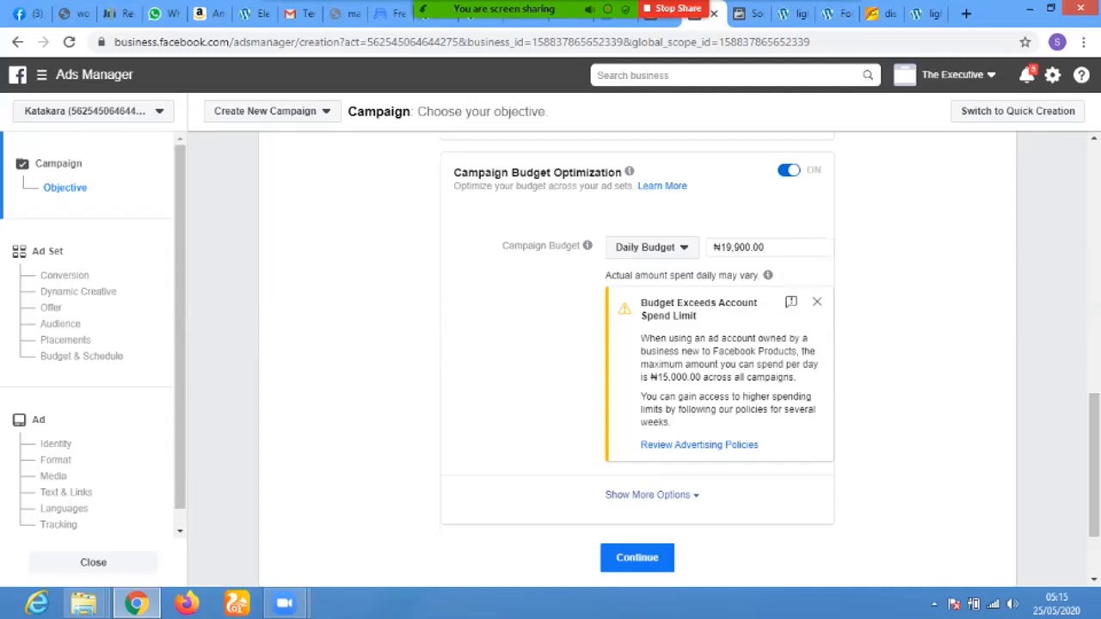
pyautogui.scroll(1, 637, 358)
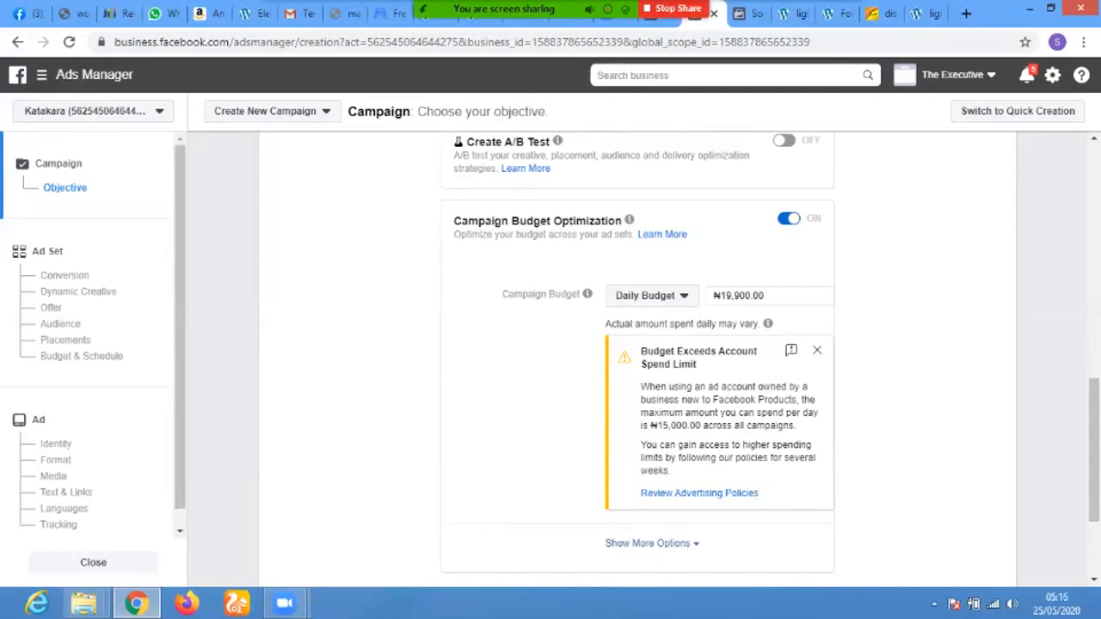
# - Set the campaign's daily budget to ₦5,000.00
pyautogui.click(742, 296)
pyautogui.press('BackSpace')
pyautogui.press('BackSpace')
pyautogui.press('BackSpace')
pyautogui.press('BackSpace')
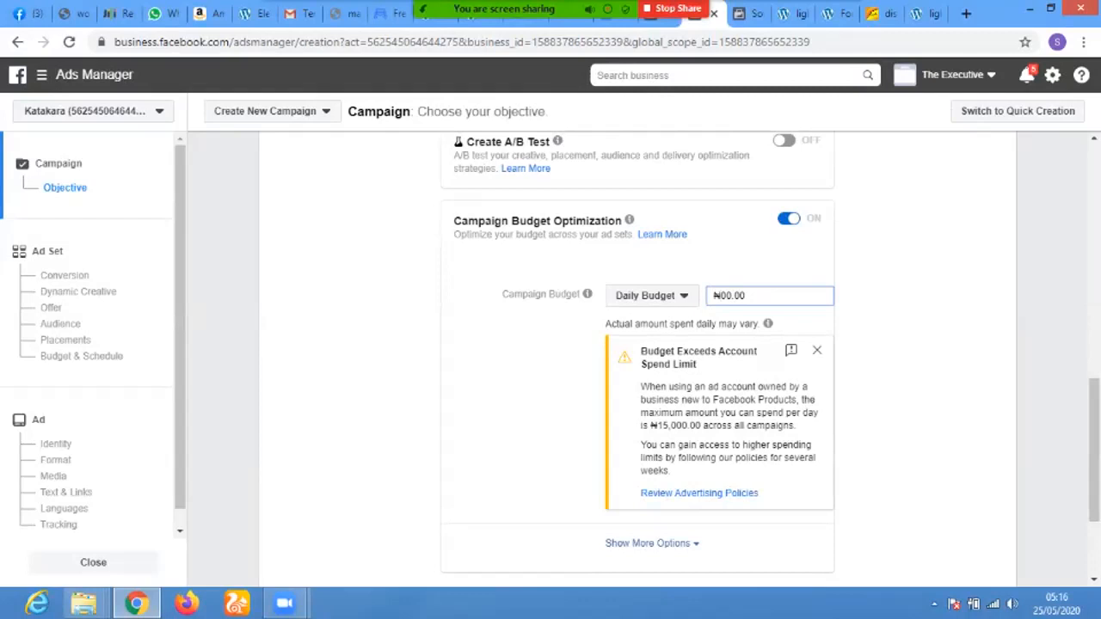
pyautogui.write('50')
pyautogui.press('Tab')
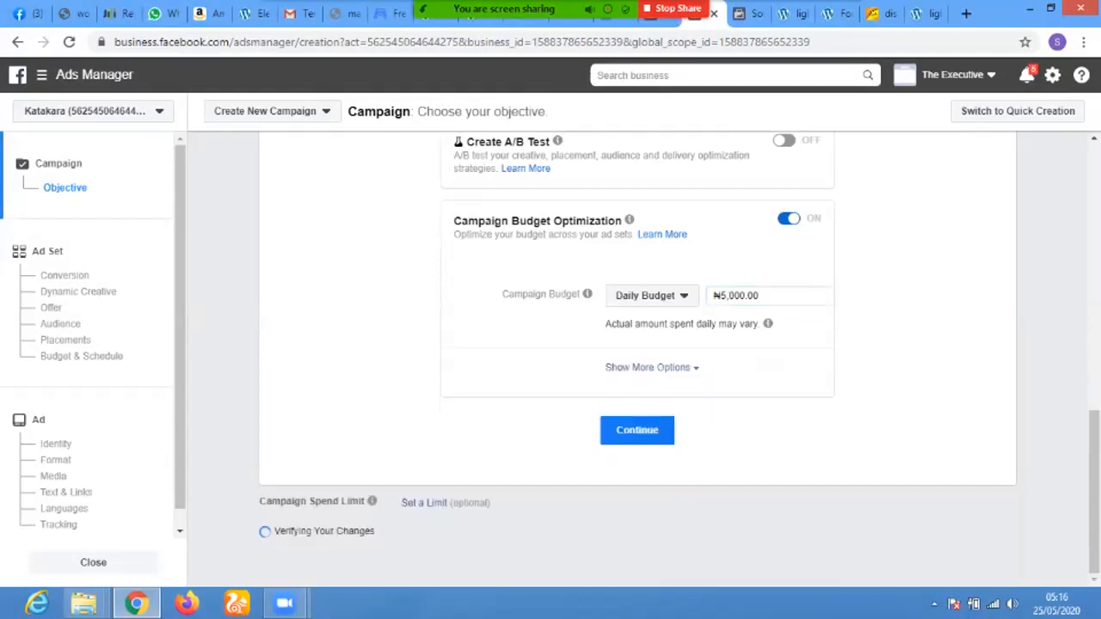
# - Check the campaign's objective, name and budget settings, and continue to the ad set setup
pyautogui.scroll(6, 637, 344)
pyautogui.scroll(3, 637, 344)
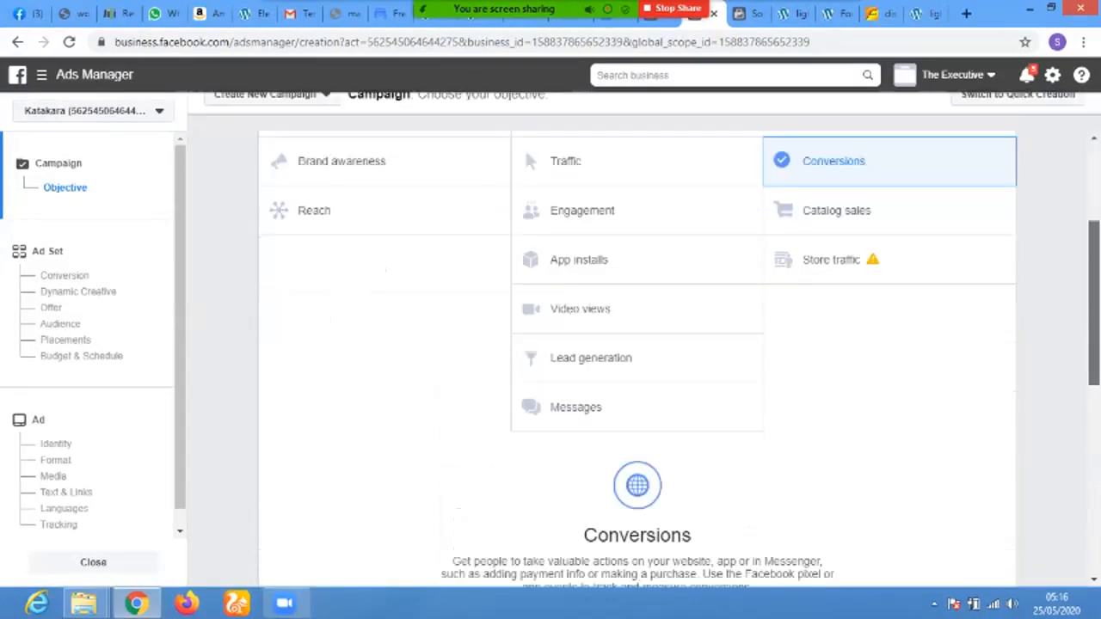
pyautogui.scroll(-8, 637, 344)
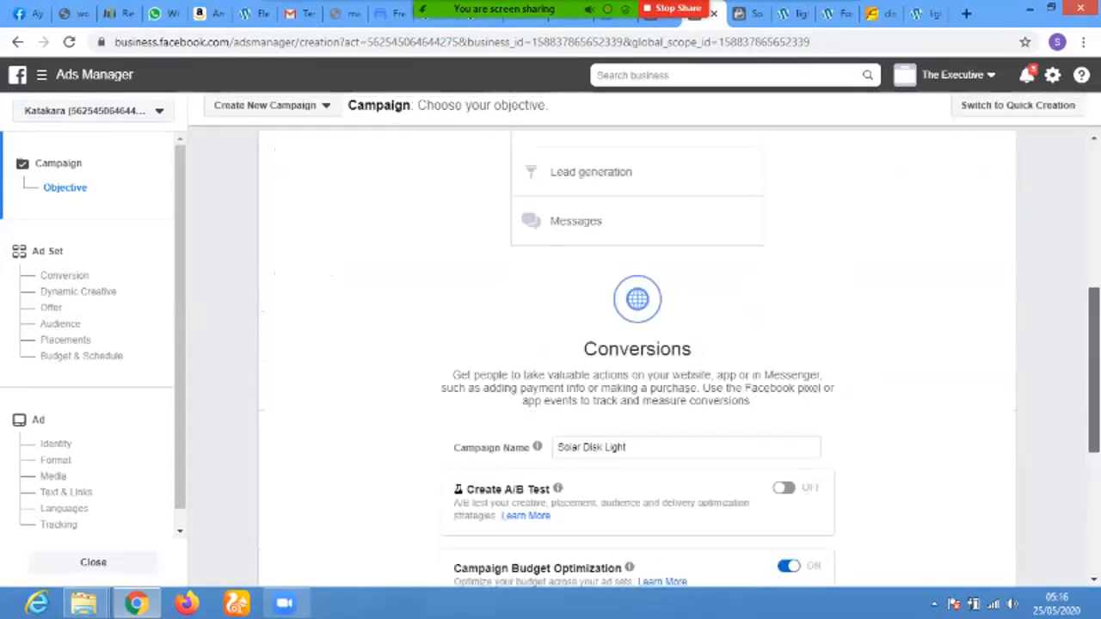
pyautogui.scroll(-2, 637, 344)
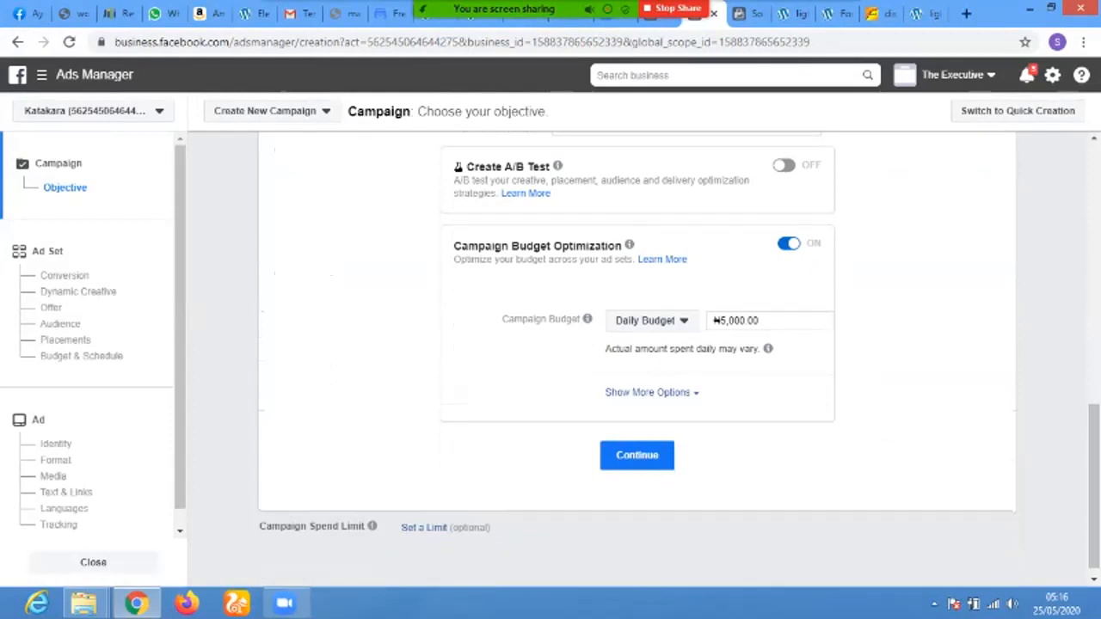
pyautogui.click(636, 455)
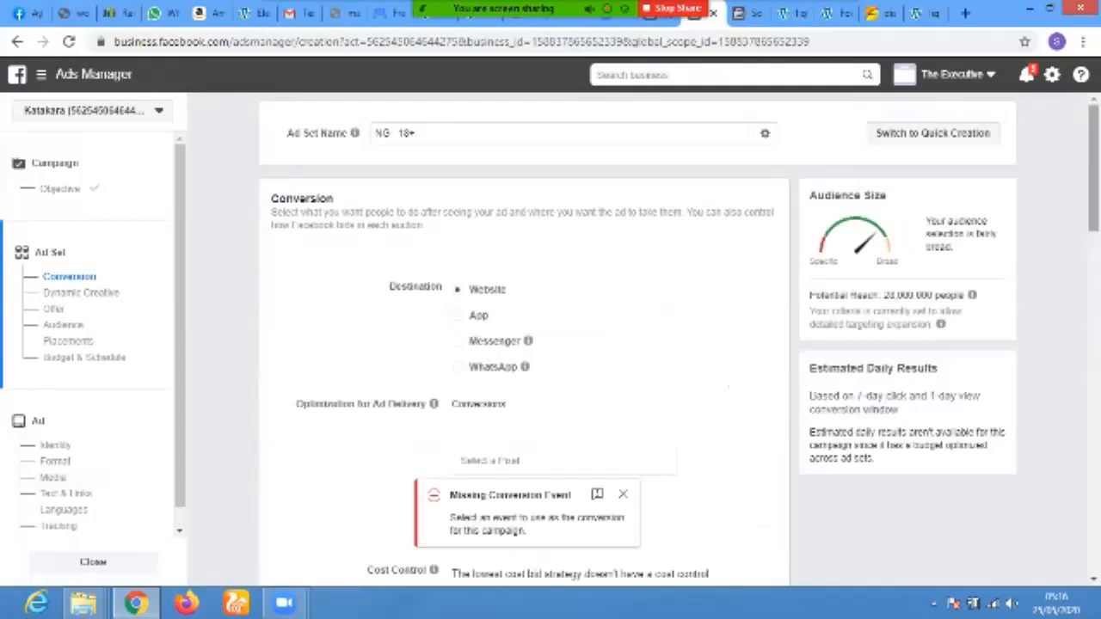
pyautogui.scroll(-1, 551, 344)
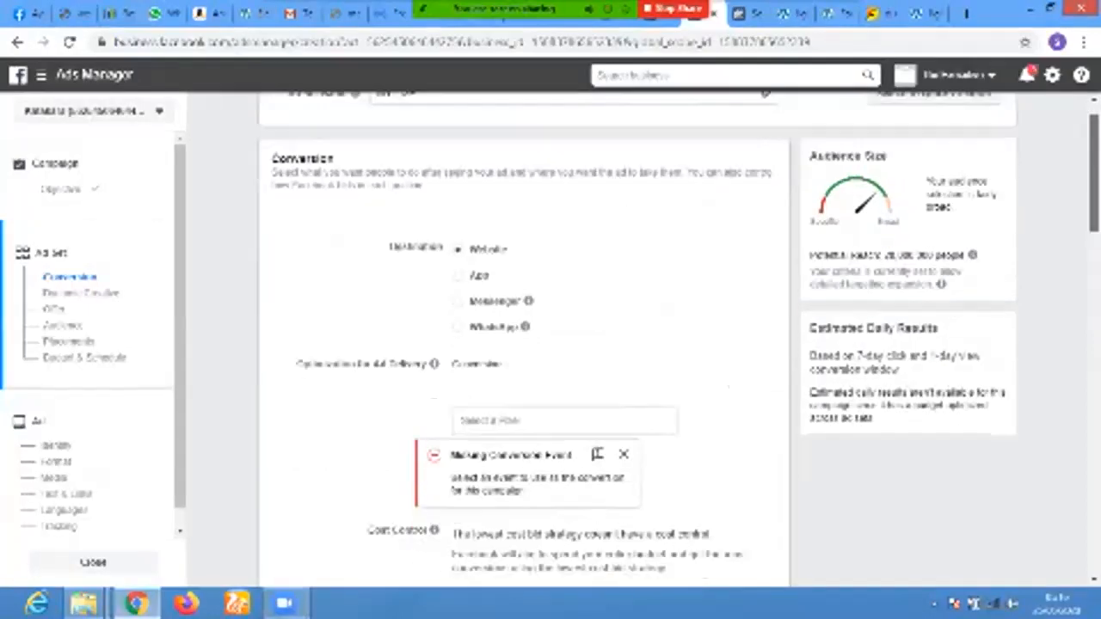
pyautogui.scroll(1, 551, 344)
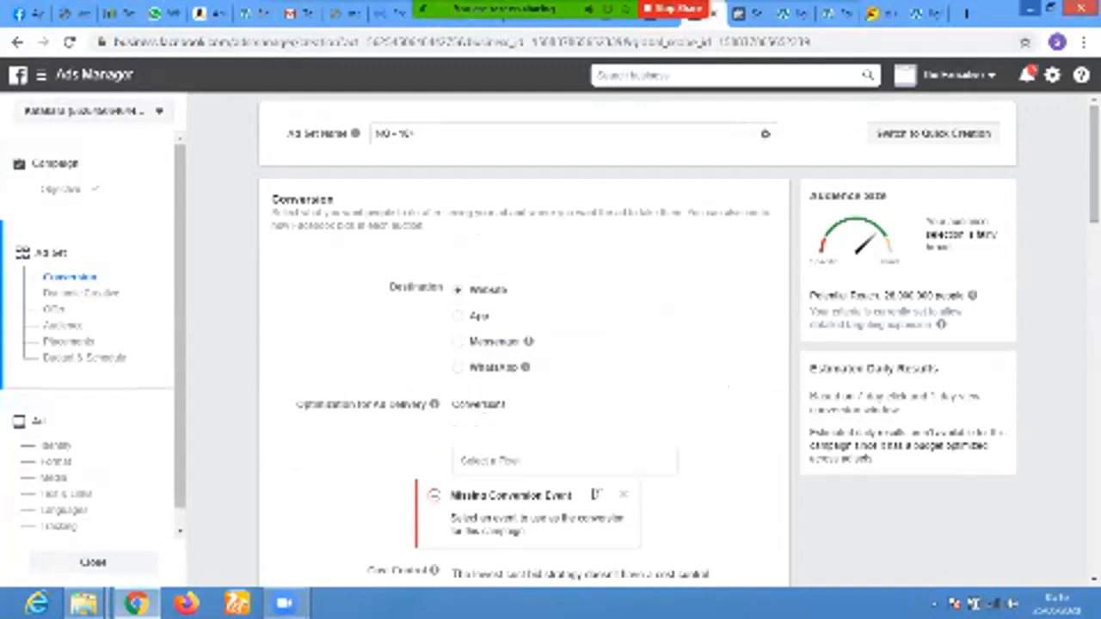
# - Switch from the browser to File Explorer and locate the Solar LED Disk Lights video in the Downloads folder
pyautogui.click(1030, 8)
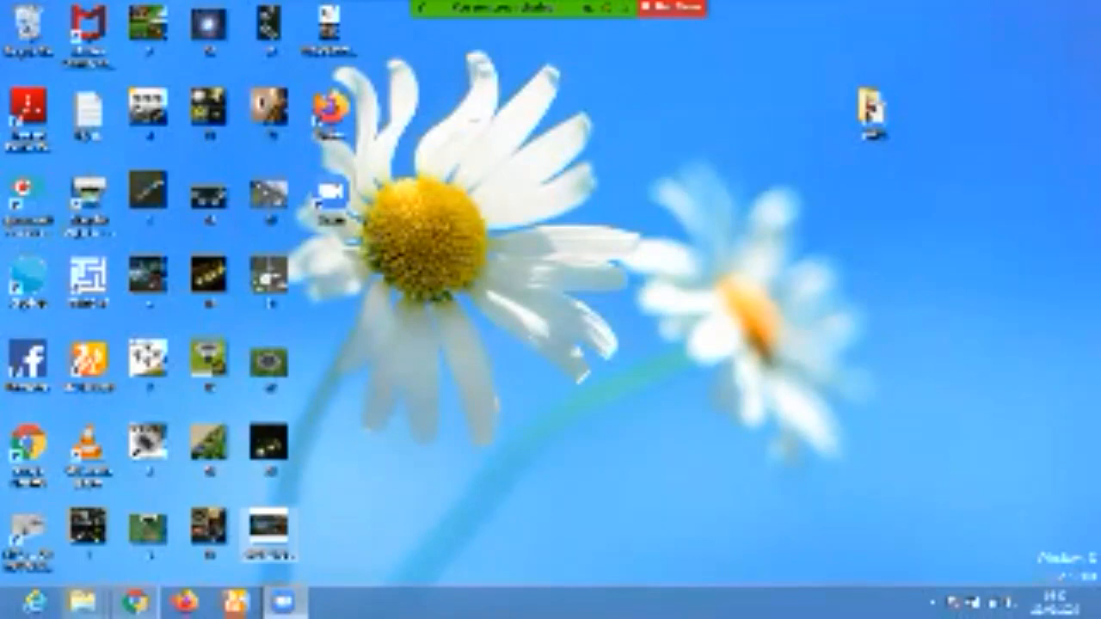
pyautogui.moveTo(82, 602)
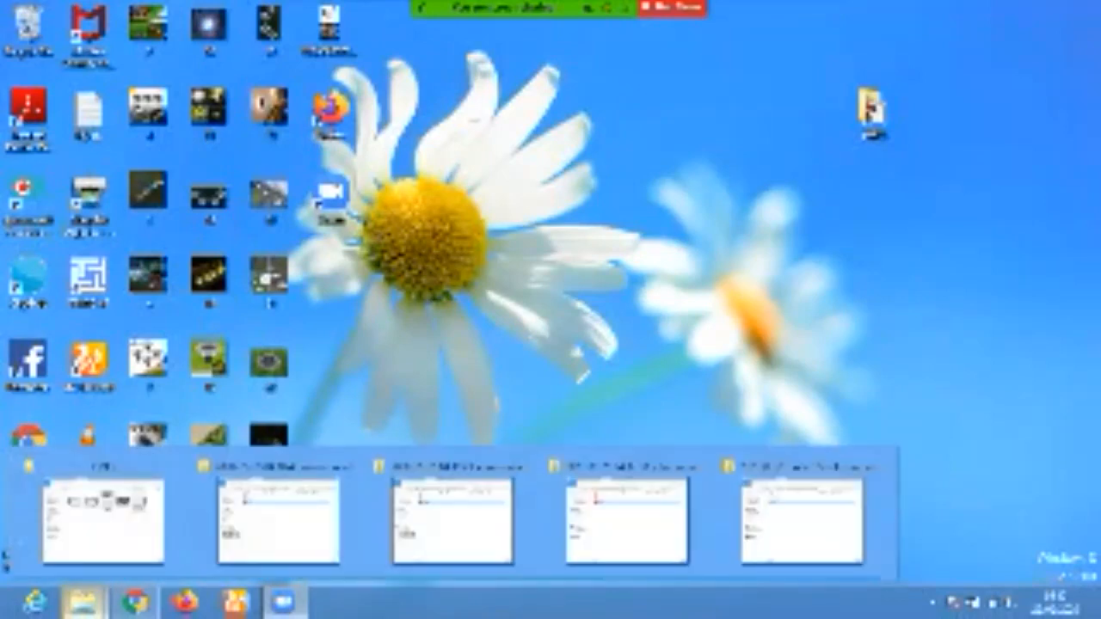
pyautogui.click(104, 520)
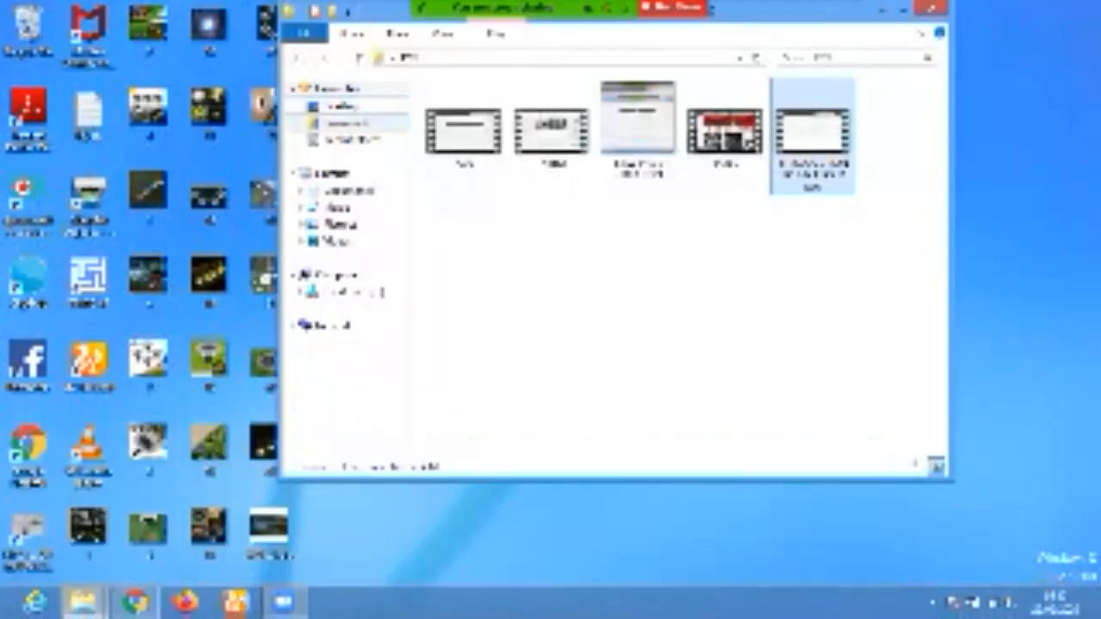
pyautogui.click(344, 123)
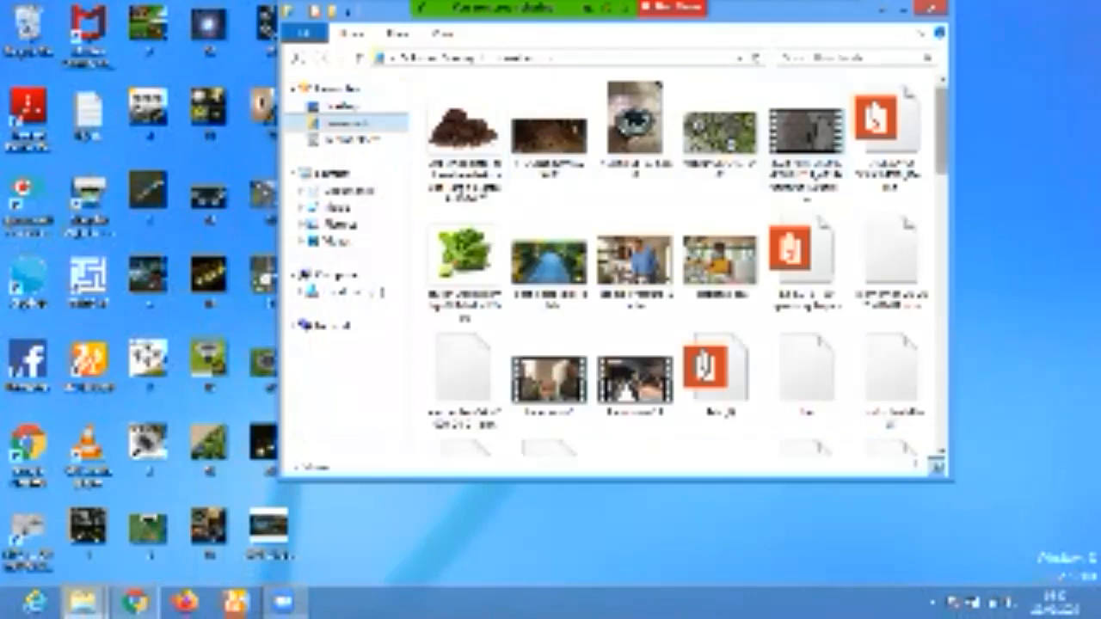
pyautogui.scroll(-5, 689, 275)
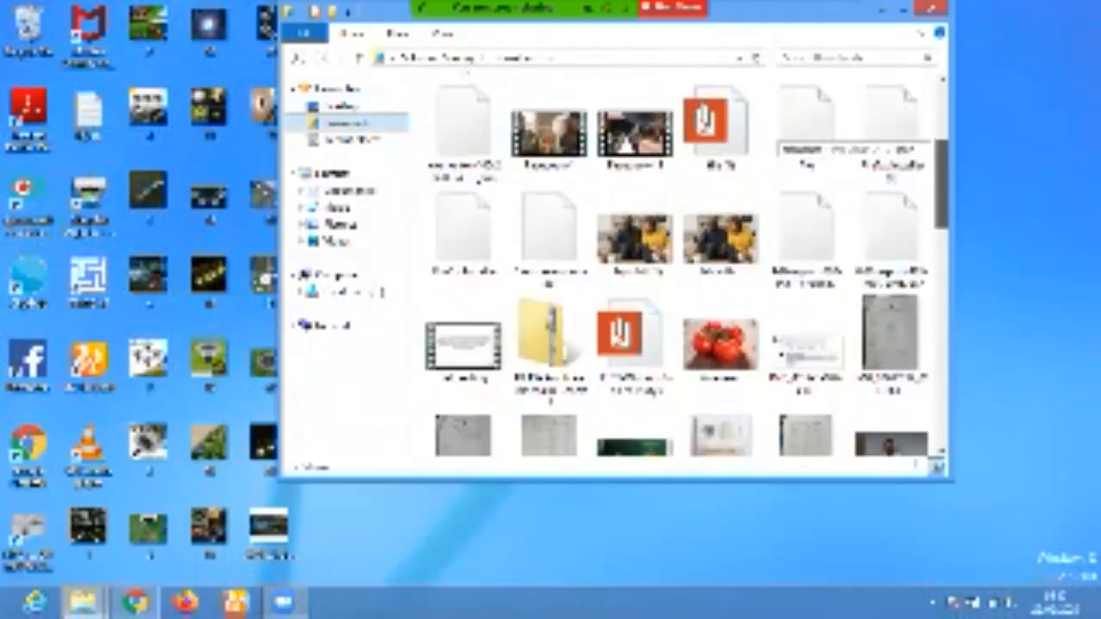
pyautogui.scroll(-6, 686, 264)
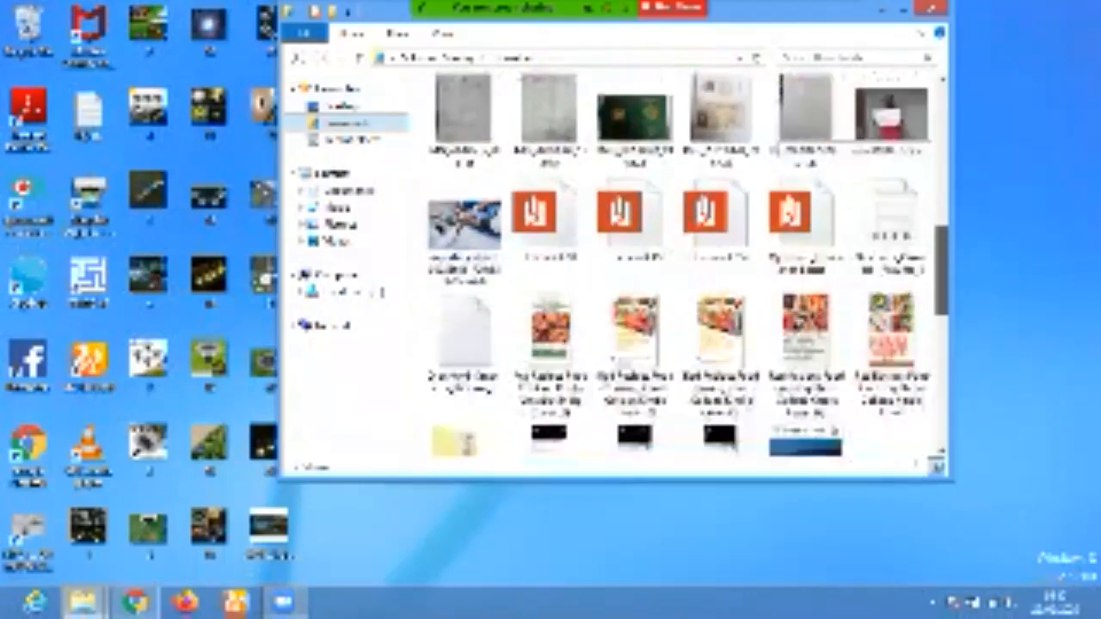
pyautogui.scroll(-3, 775, 135)
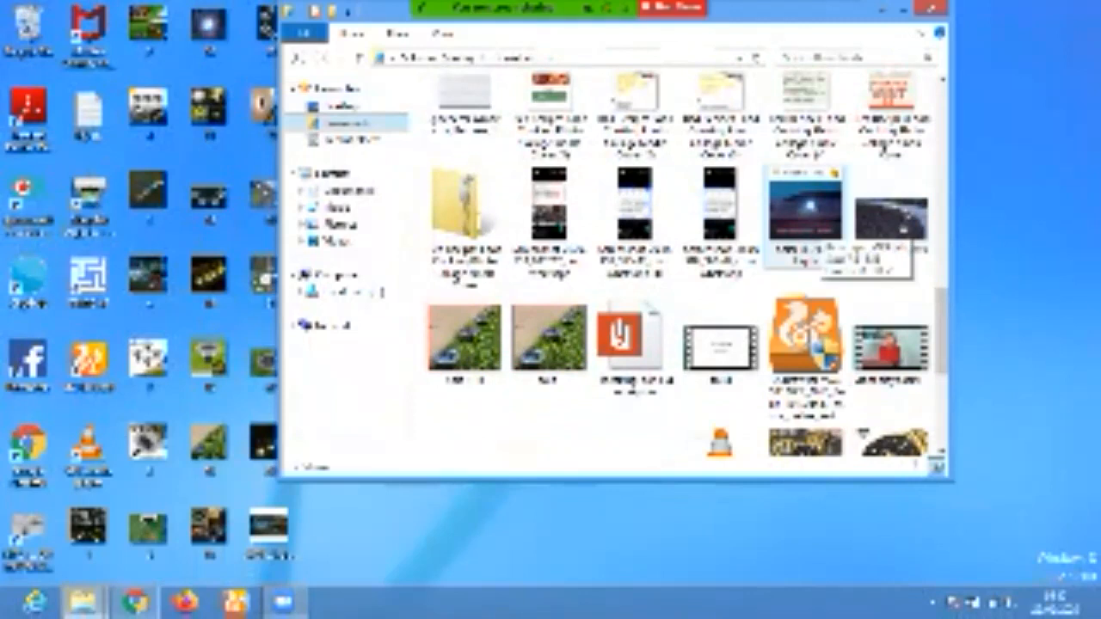
# - Open the Solar LED Disk Lights video from the Downloads folder in VLC media player
pyautogui.rightClick(814, 225)
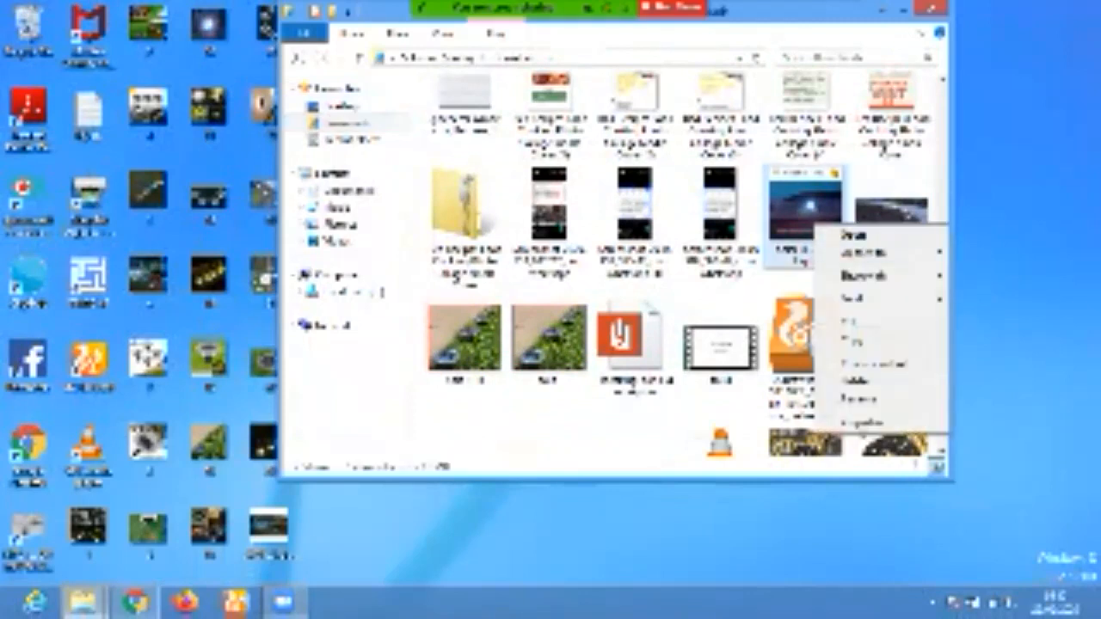
pyautogui.click(854, 234)
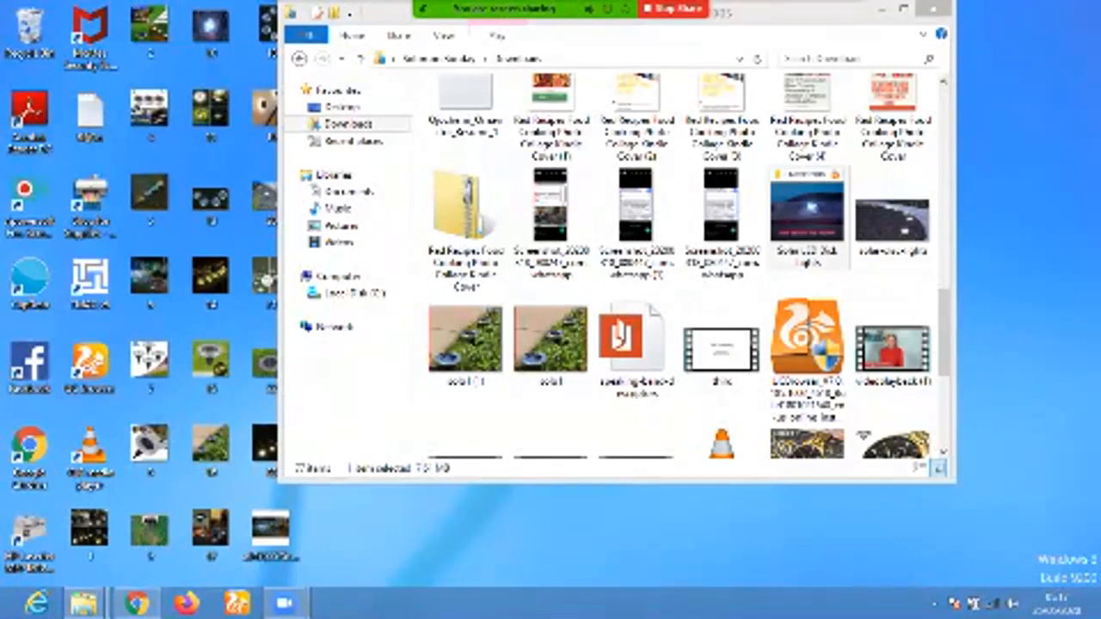
pyautogui.rightClick(814, 194)
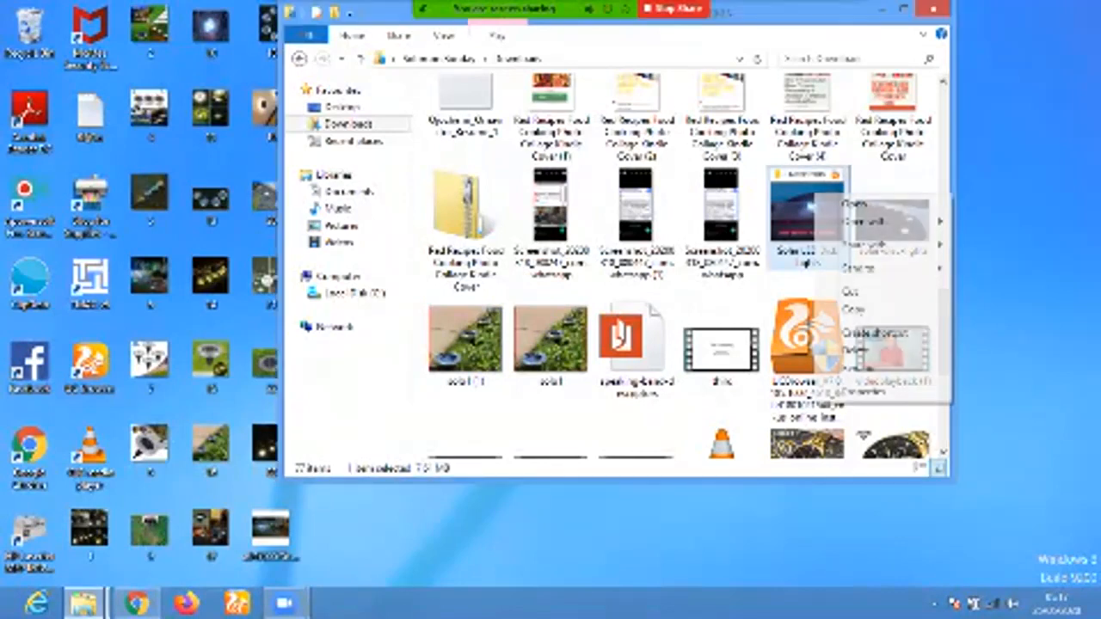
pyautogui.moveTo(865, 221)
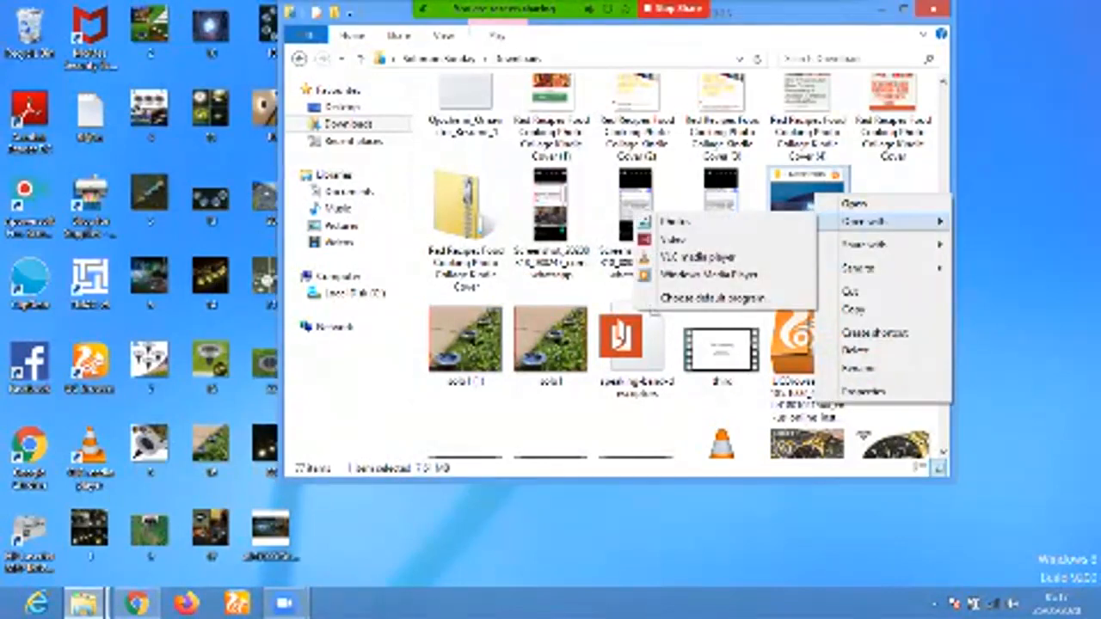
pyautogui.click(699, 257)
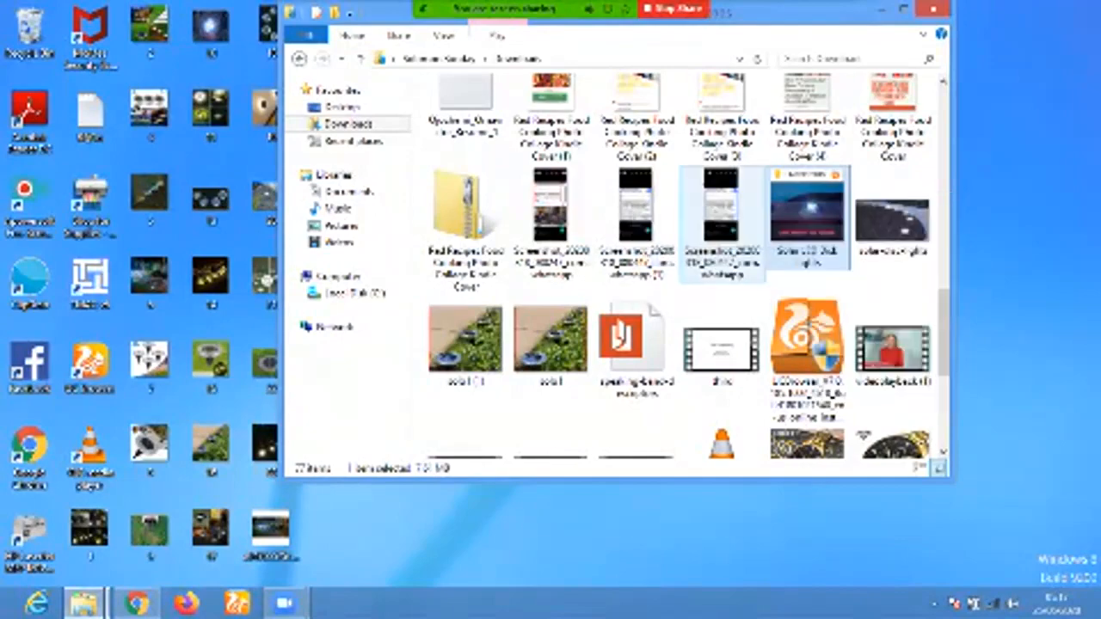
pyautogui.click(758, 530)
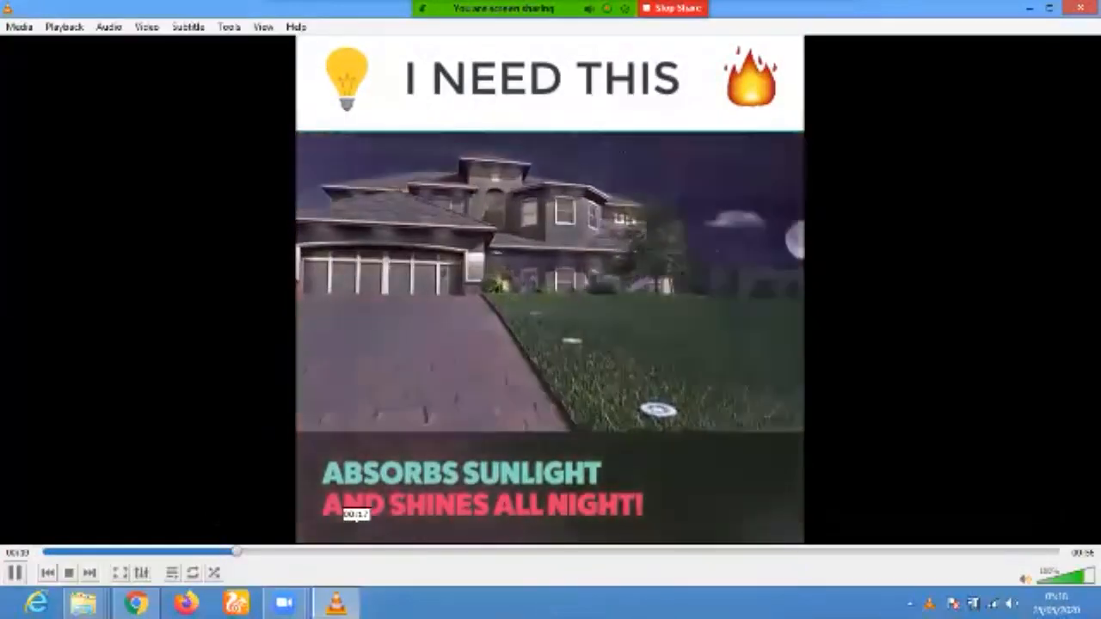
# - Skim the solar disk lights video by jumping ahead through its scenes to the end
pyautogui.click(362, 551)
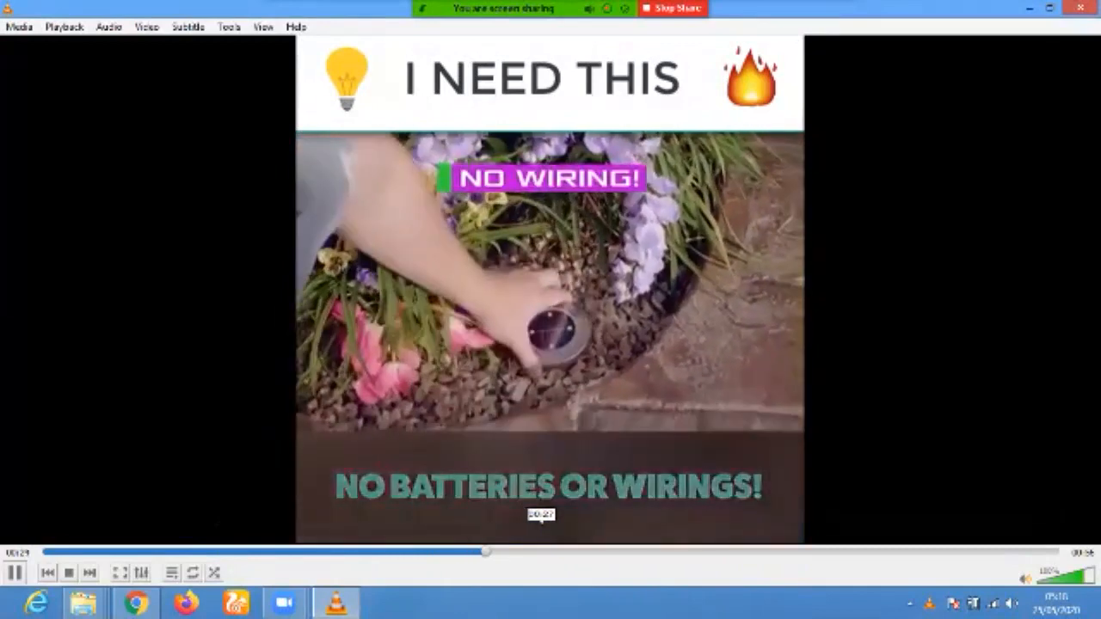
pyautogui.click(542, 552)
pyautogui.click(953, 551)
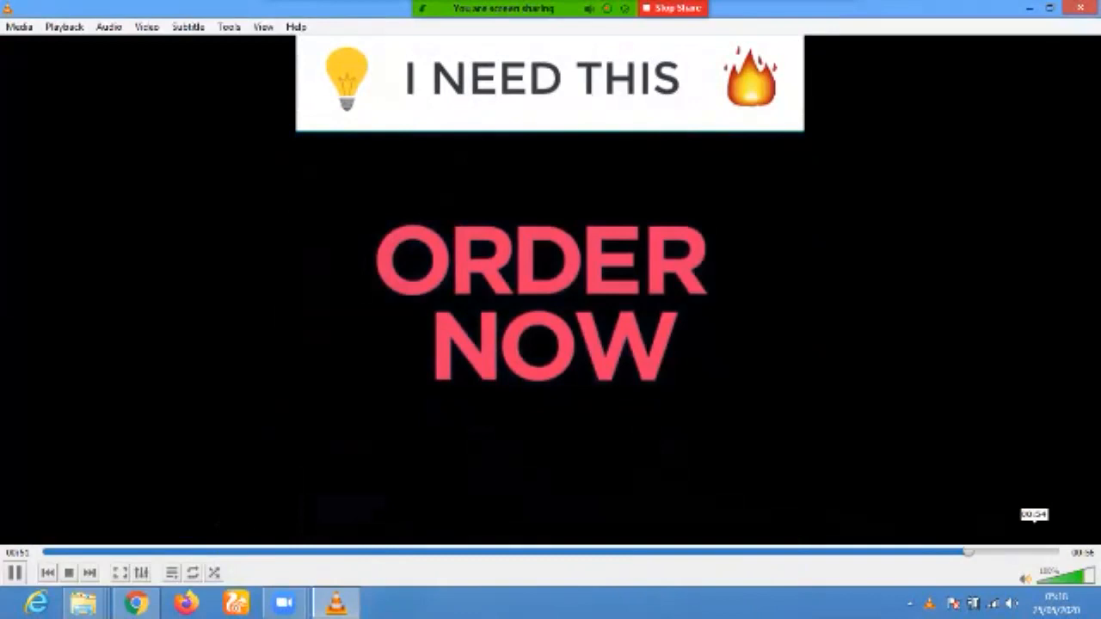
pyautogui.click(1037, 551)
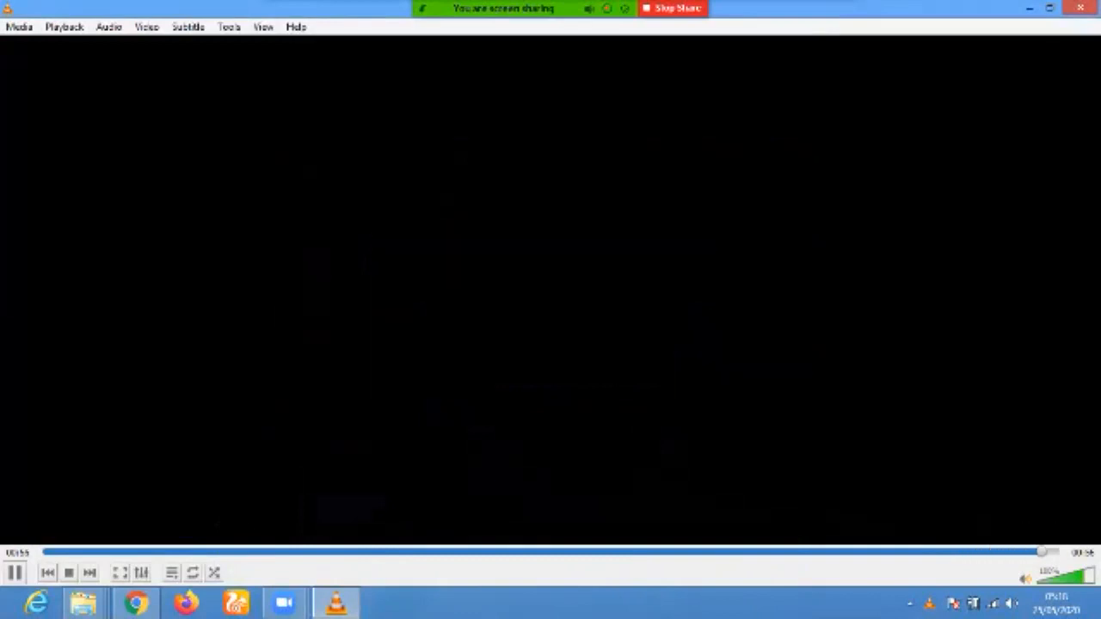
# - Close the video player and preview the solo1 image from the Downloads folder
pyautogui.click(1081, 7)
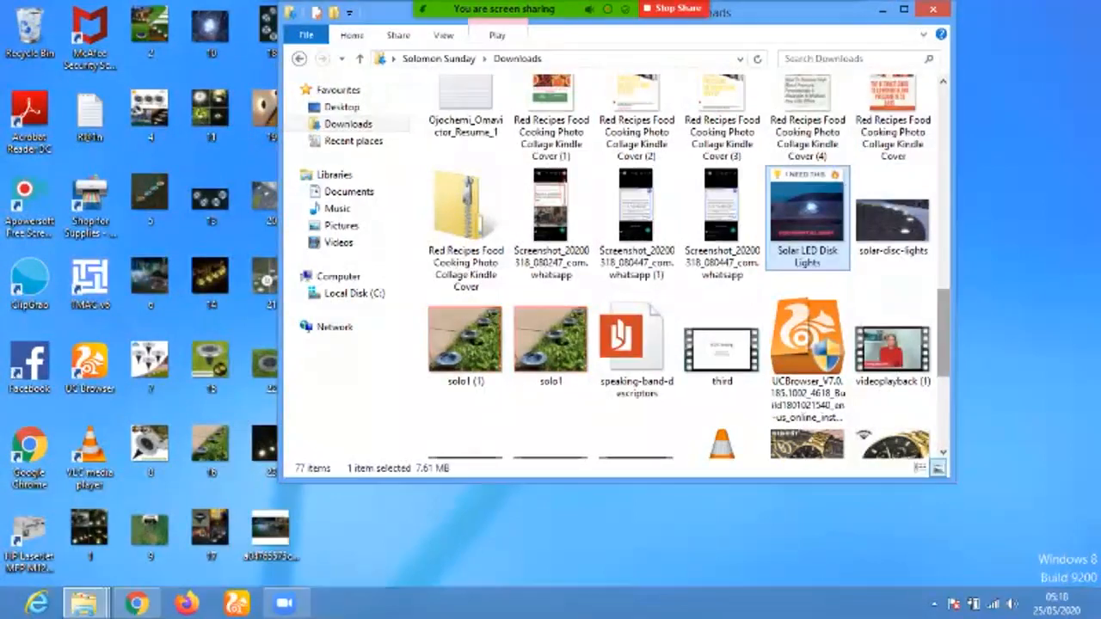
pyautogui.scroll(2, 689, 266)
pyautogui.scroll(-2, 688, 266)
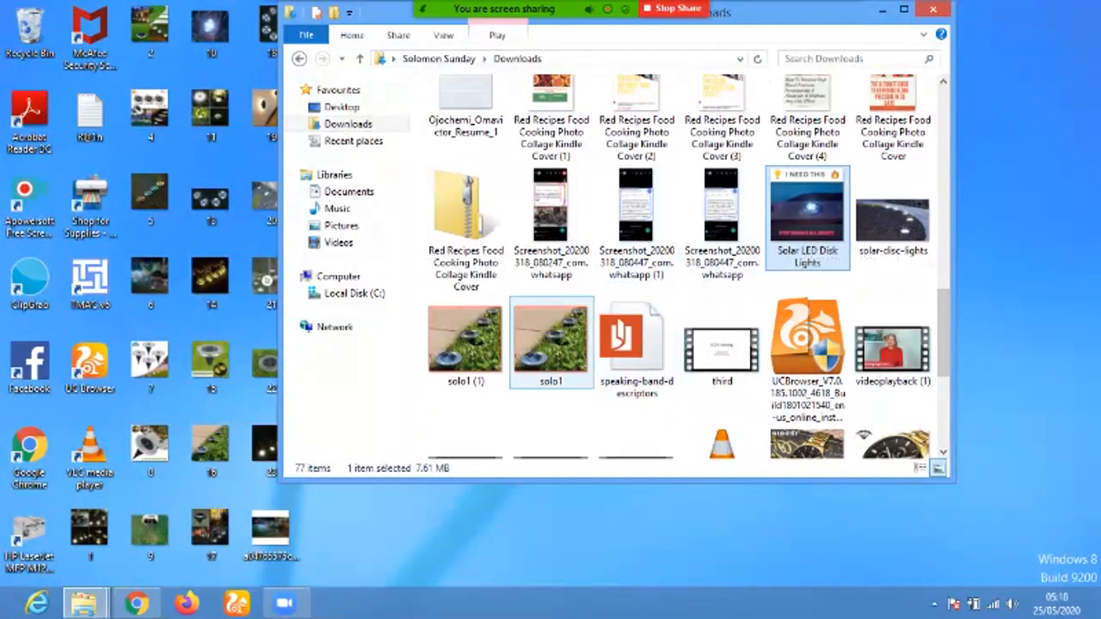
pyautogui.click(560, 344)
pyautogui.rightClick(560, 344)
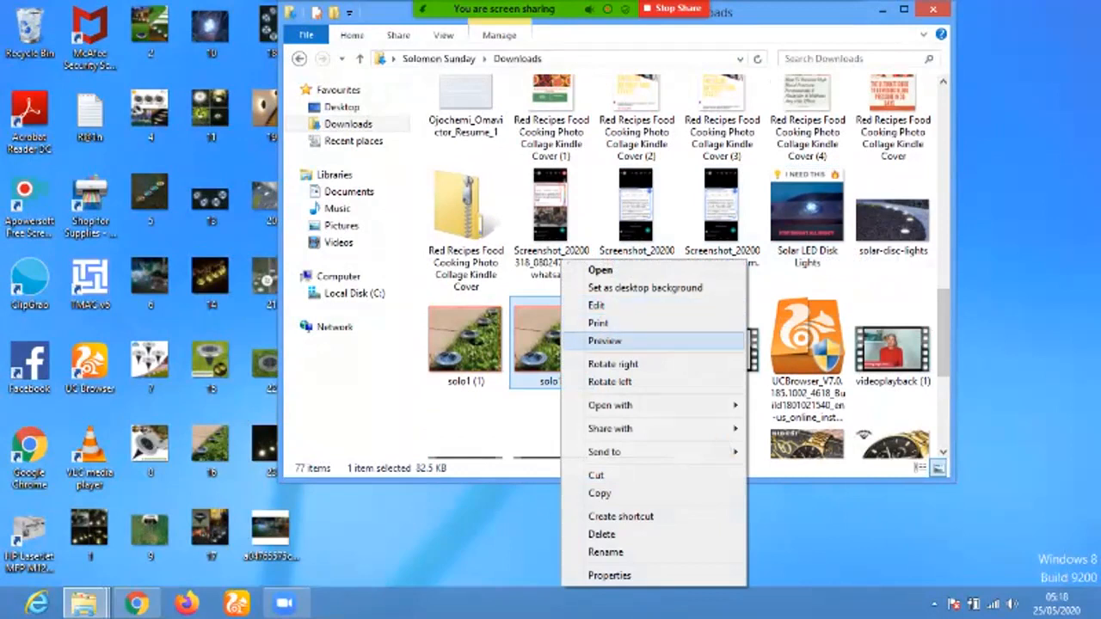
pyautogui.click(602, 341)
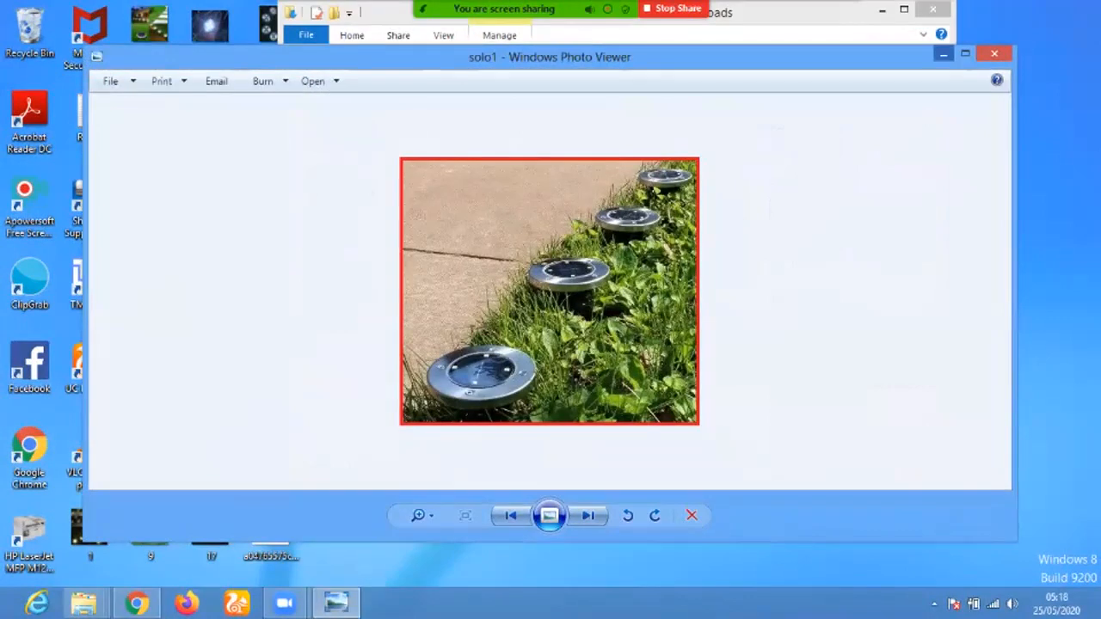
# - Minimise the solo1 image preview and the Downloads folder, and switch back to Ads Manager in Chrome
pyautogui.rightClick(943, 55)
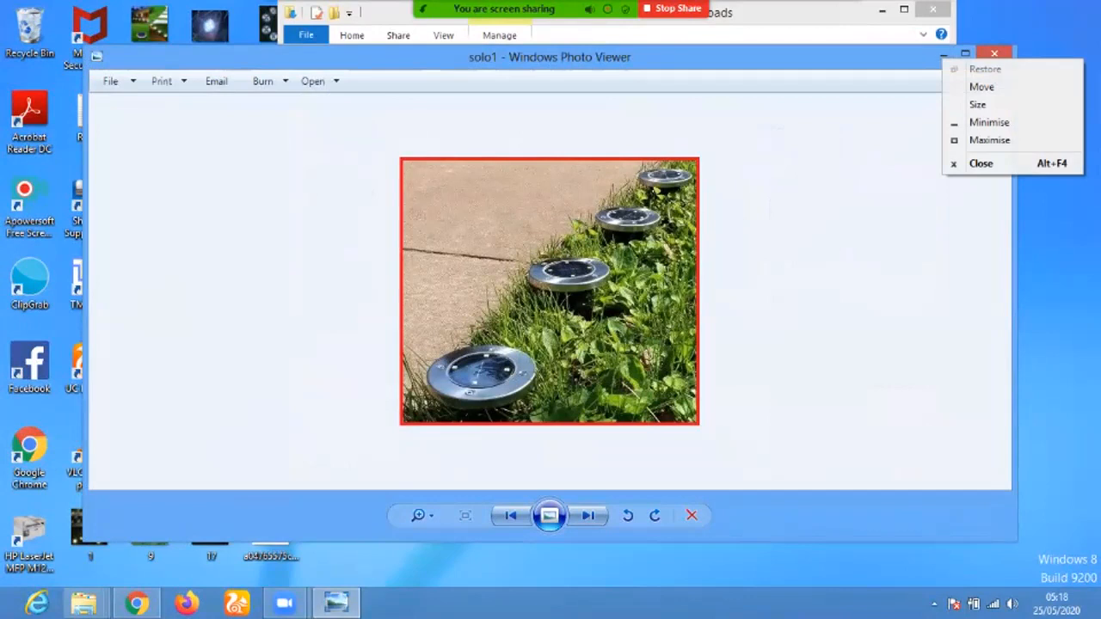
pyautogui.click(1055, 284)
pyautogui.click(944, 55)
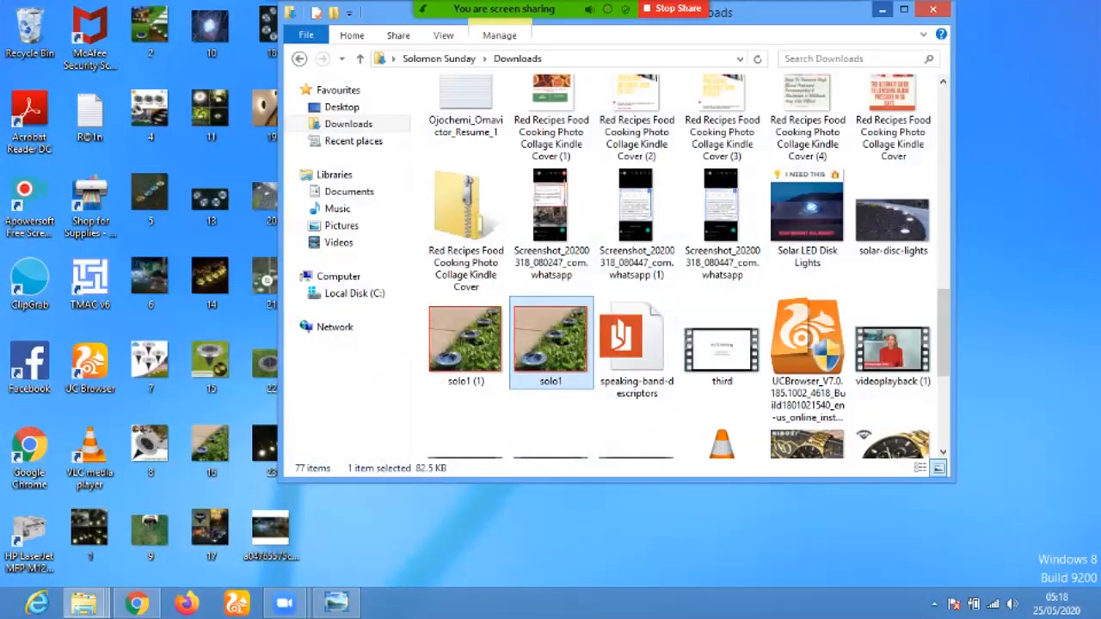
pyautogui.click(882, 9)
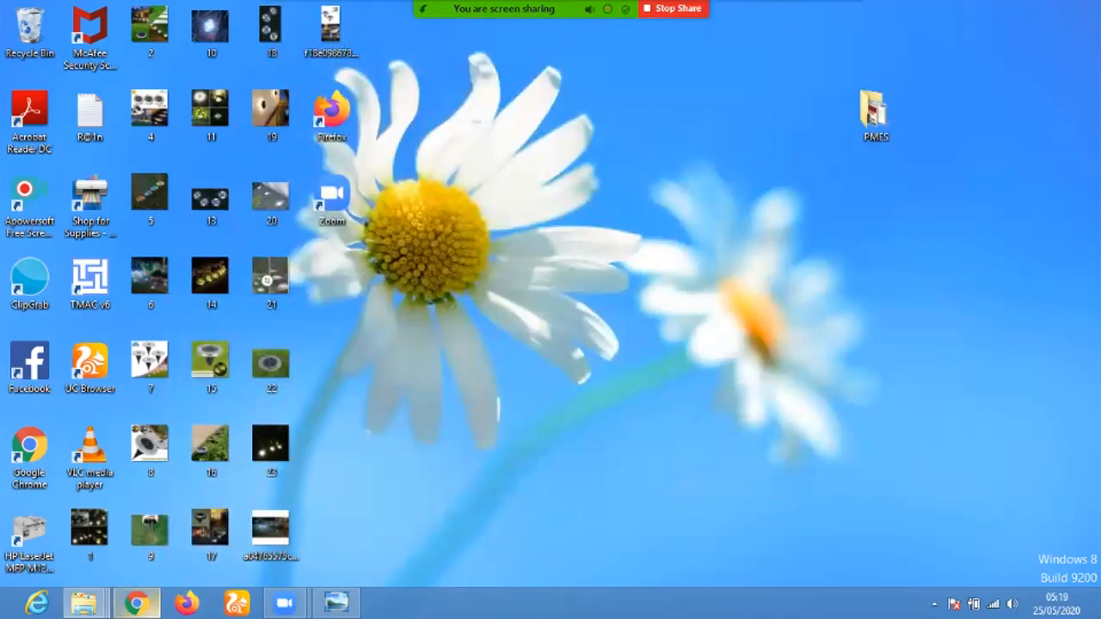
pyautogui.click(136, 603)
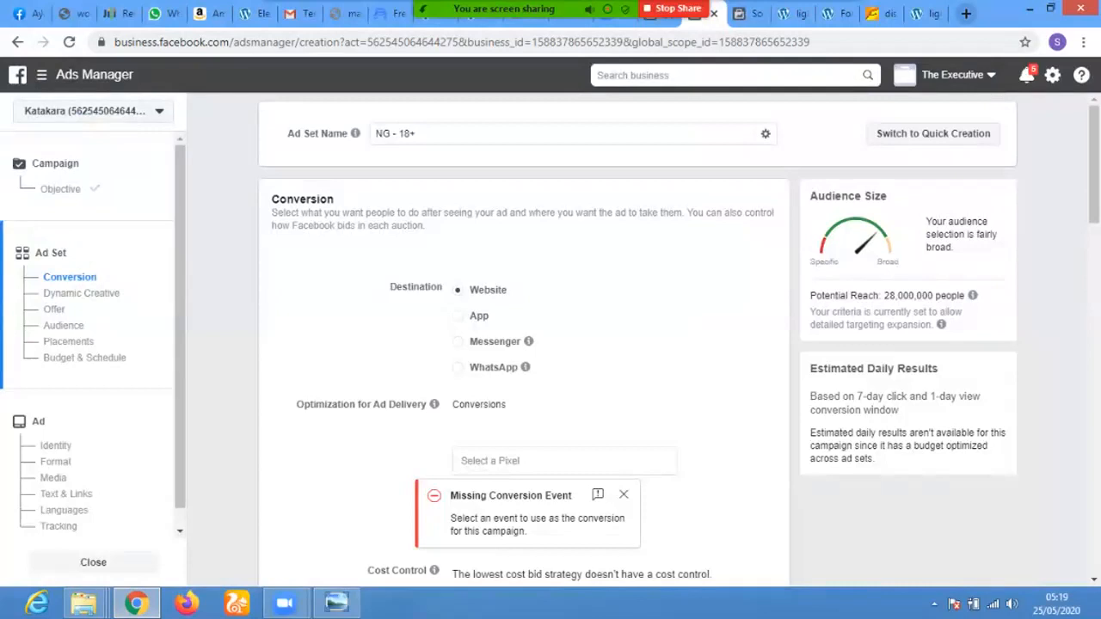
# - Open the gmail.com inbox in a new browser tab
pyautogui.click(966, 13)
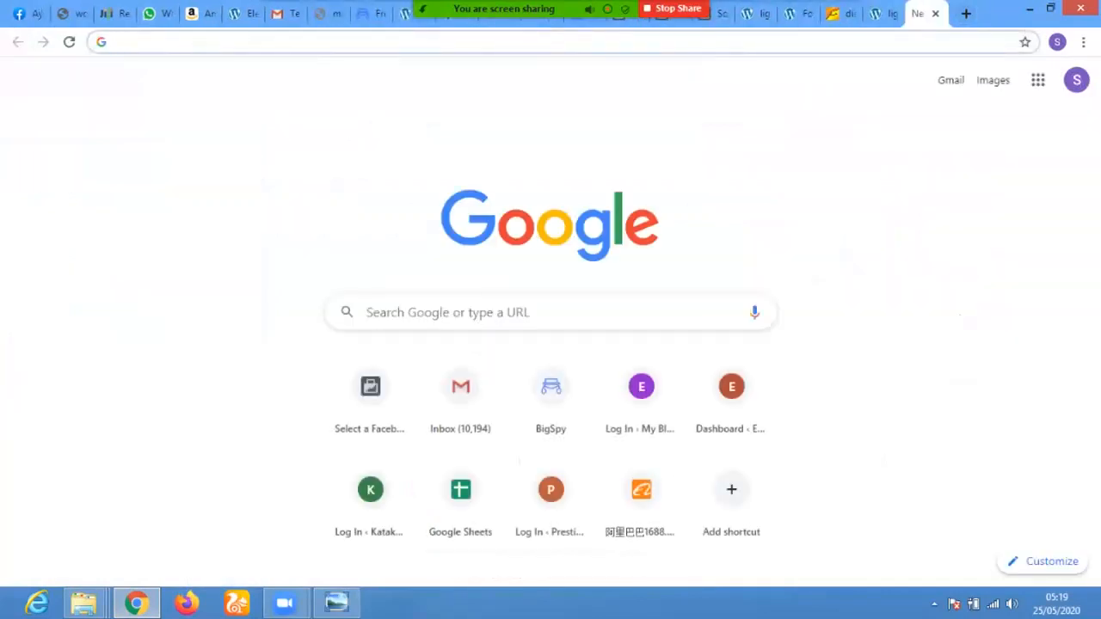
pyautogui.write('gmail.com')
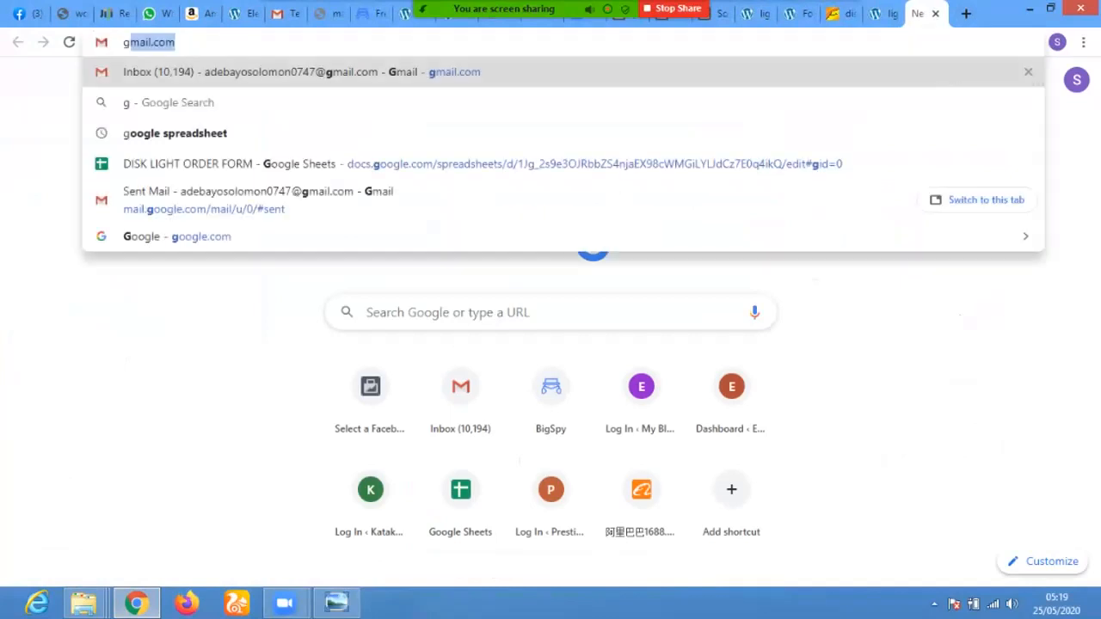
pyautogui.press('Return')
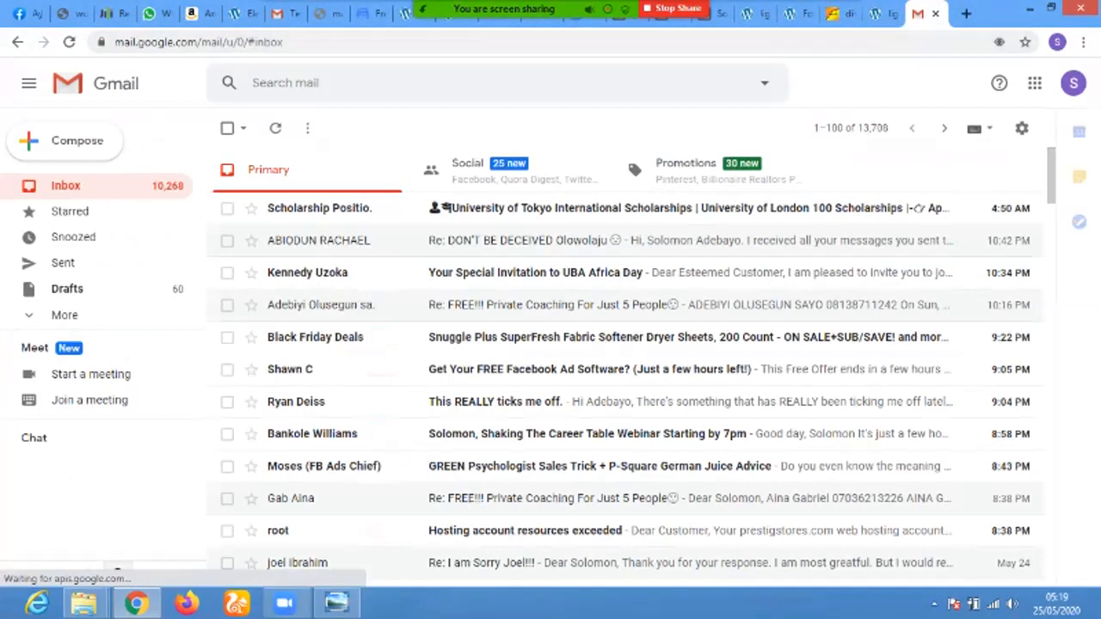
# - Search the mailbox for "disklight text" and open the message titled LATEST DISK LIGHT TEXT
pyautogui.write('disk')
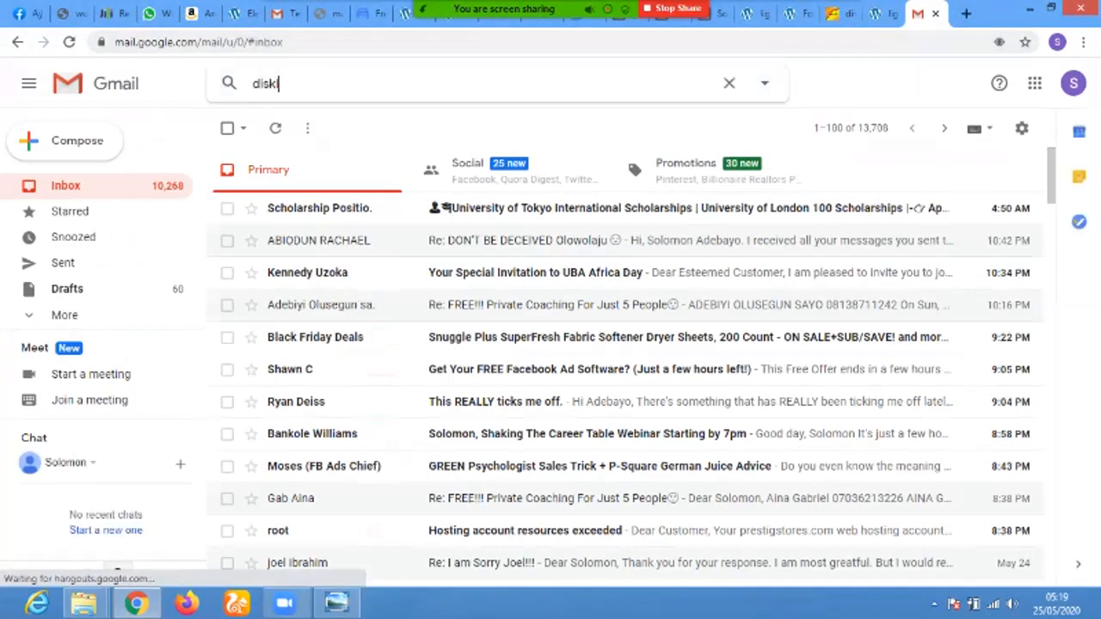
pyautogui.write('light text')
pyautogui.press('Return')
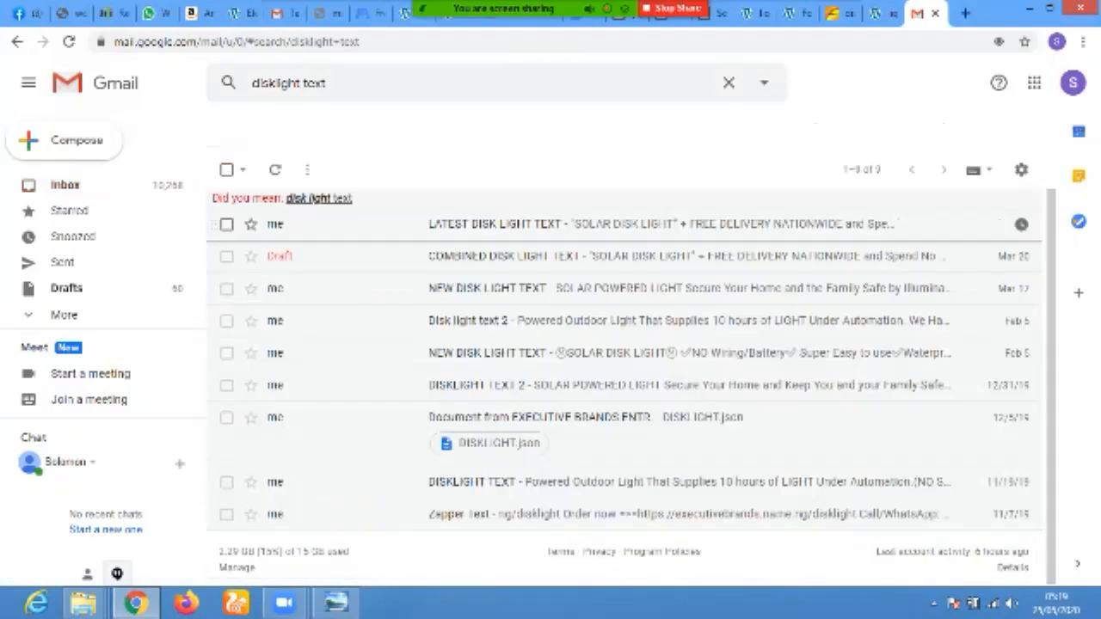
pyautogui.click(533, 225)
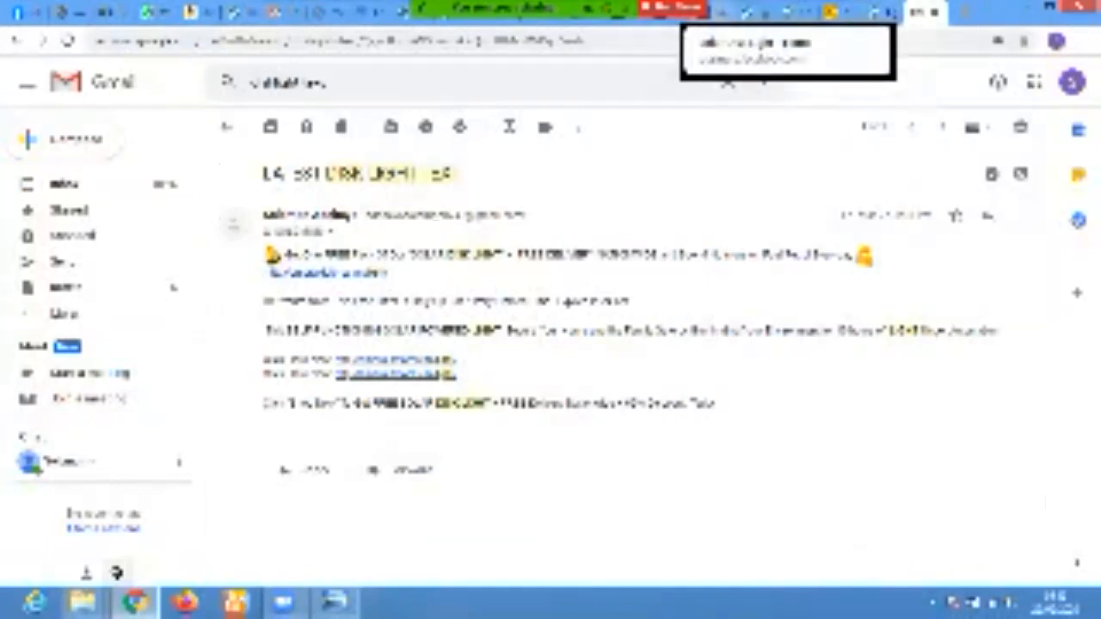
# - Return to the Ads Manager ad set page and rename the ad set as Solar Disk Light
pyautogui.click(671, 18)
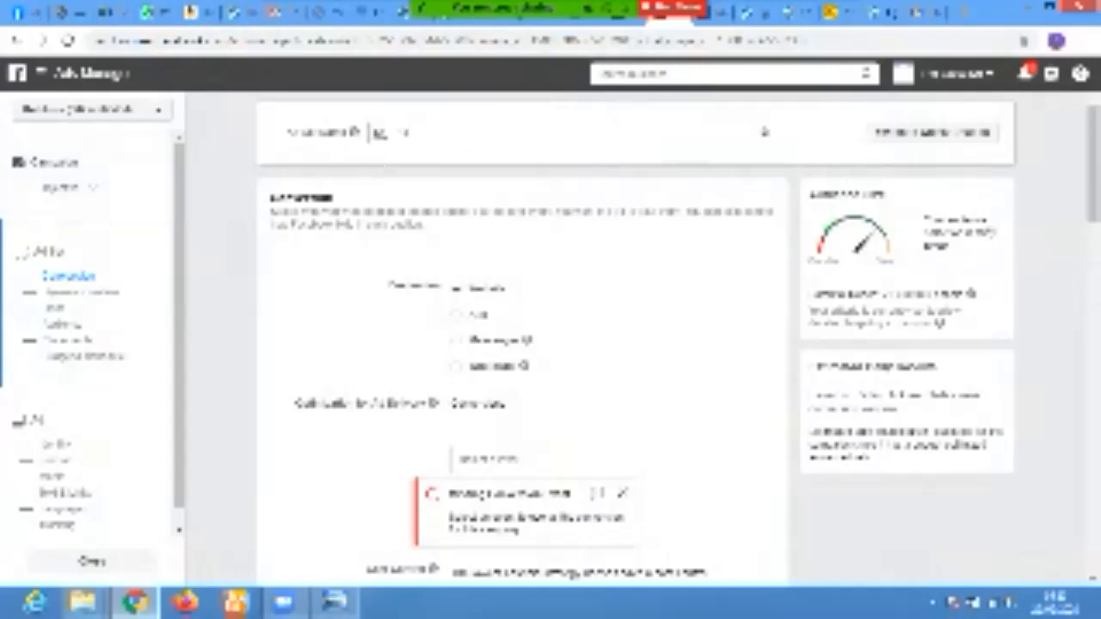
pyautogui.doubleClick(378, 133)
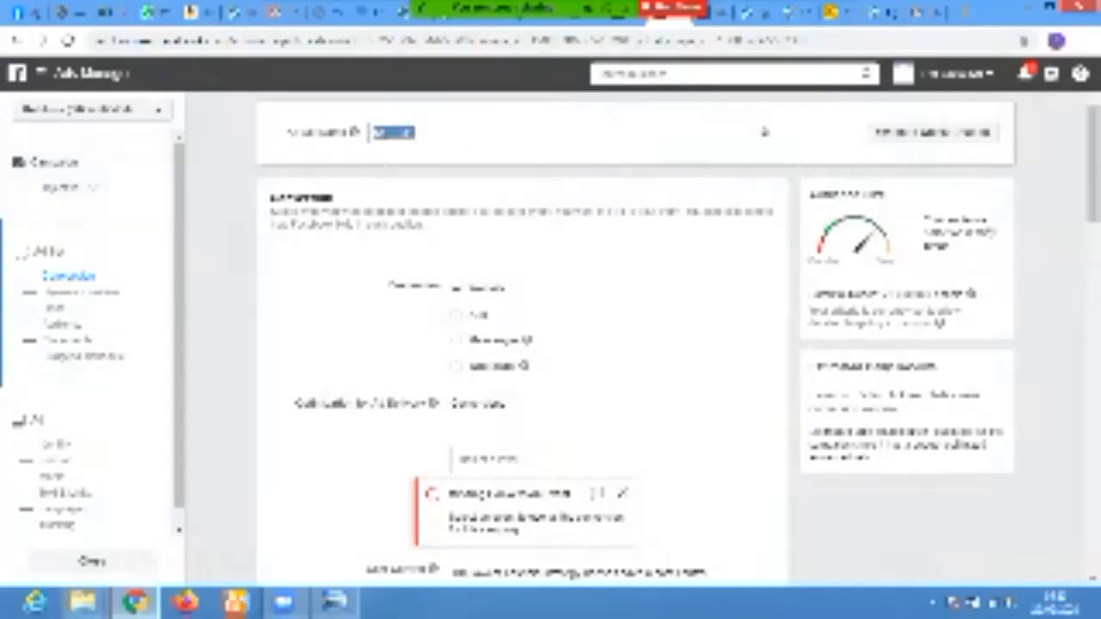
pyautogui.write('s')
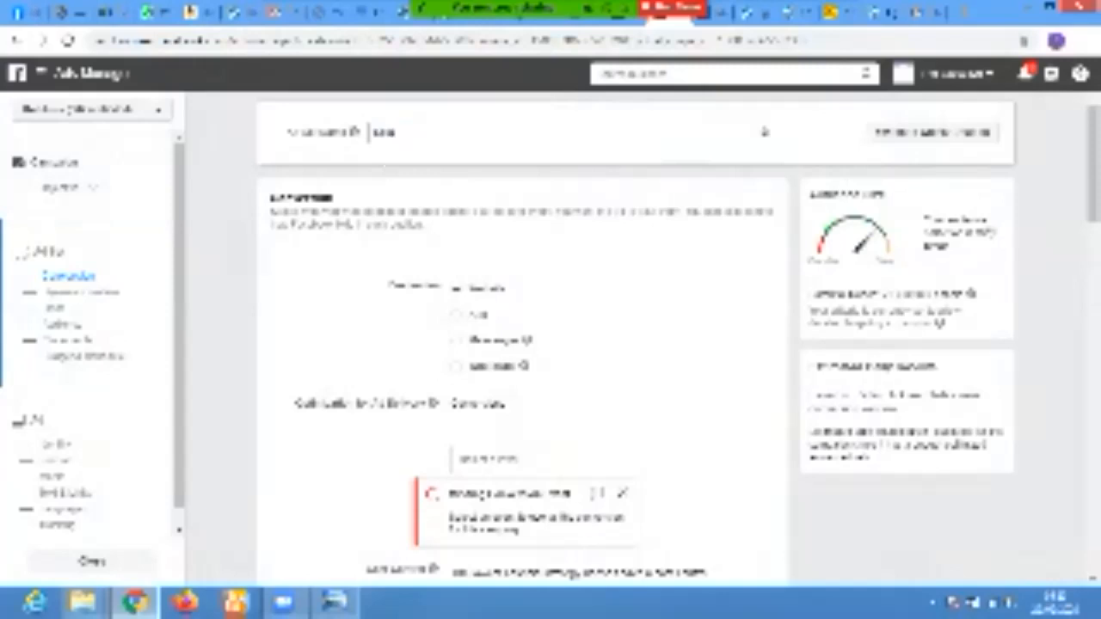
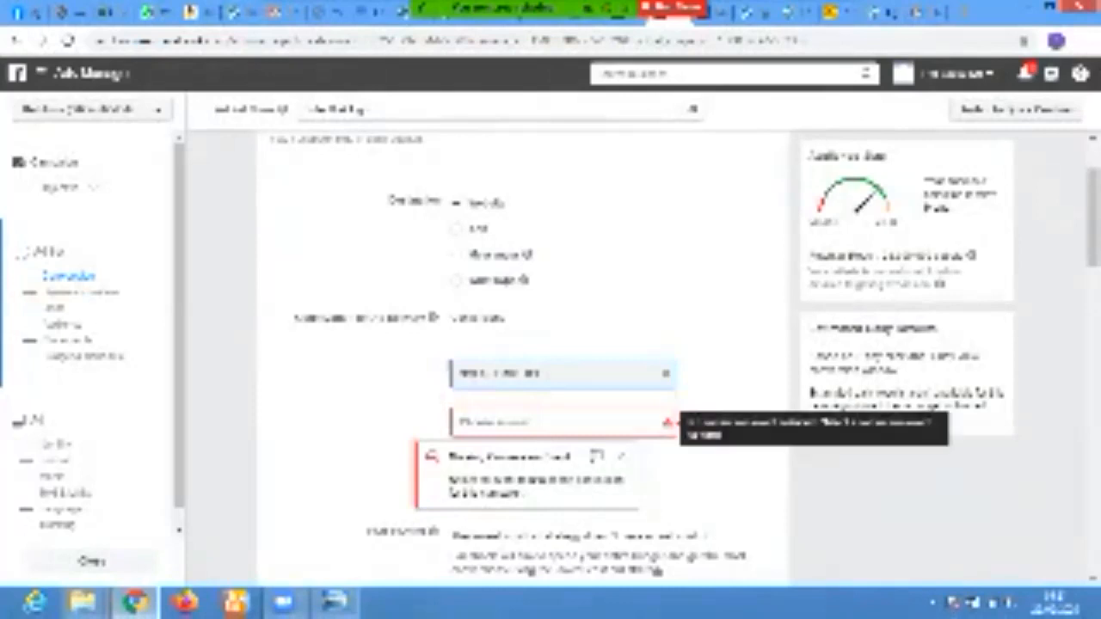
# - Select Purchase as the conversion event for the SOLAR DISK LIGHT pixel
pyautogui.click(663, 422)
pyautogui.moveTo(551, 474)
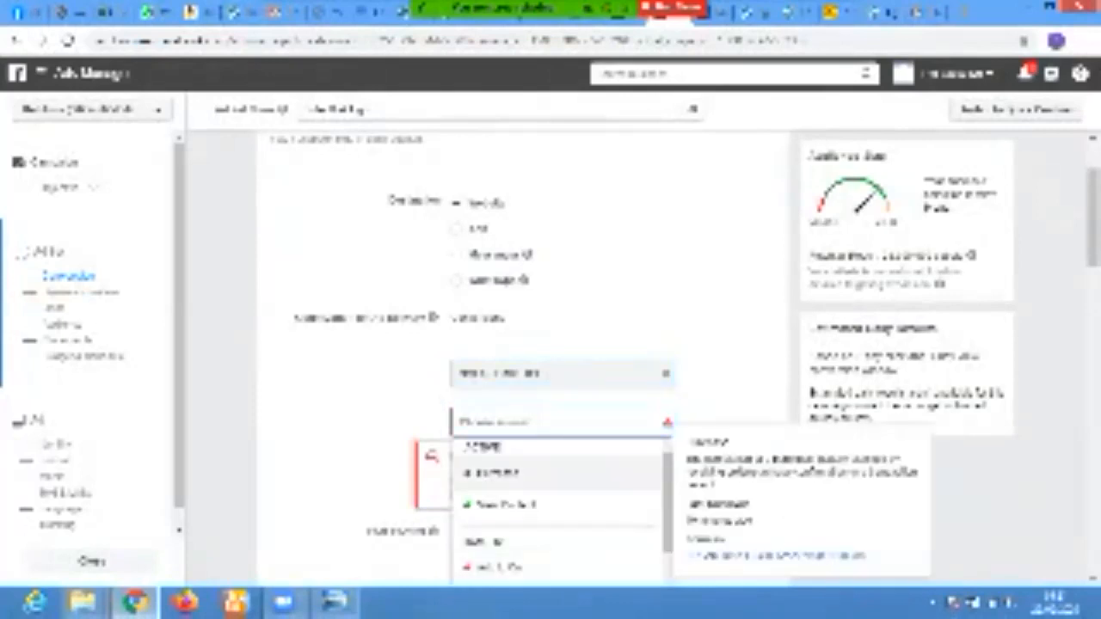
pyautogui.click(551, 473)
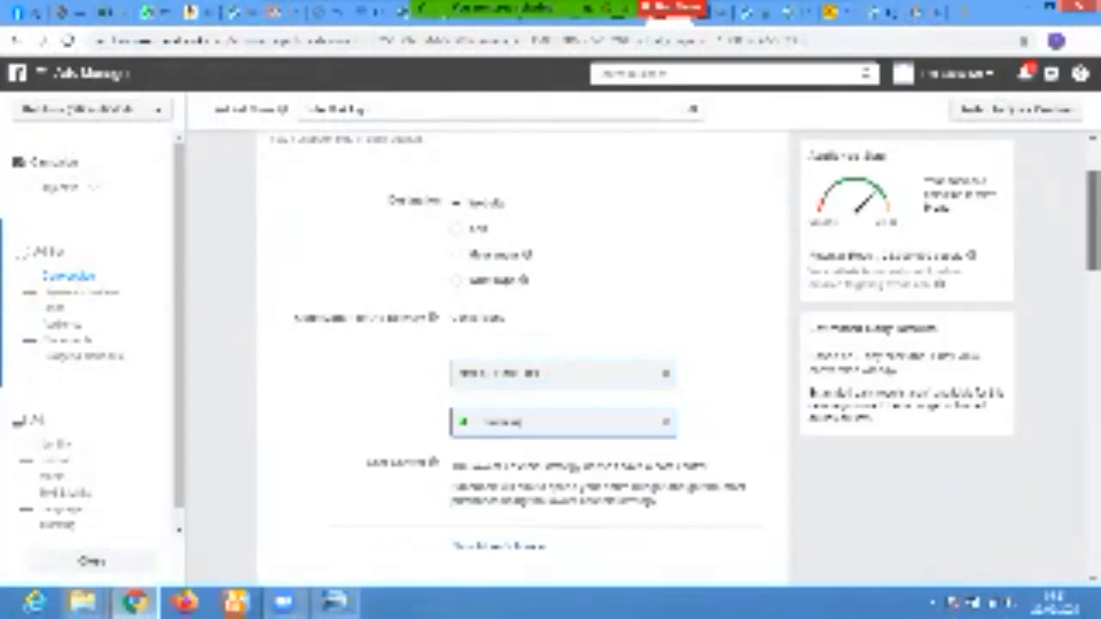
# - Review the ad set's destination, pixel, conversion event and cost control, along with the Dynamic Creative and Offer options
pyautogui.scroll(-3, 523, 344)
pyautogui.scroll(2, 523, 345)
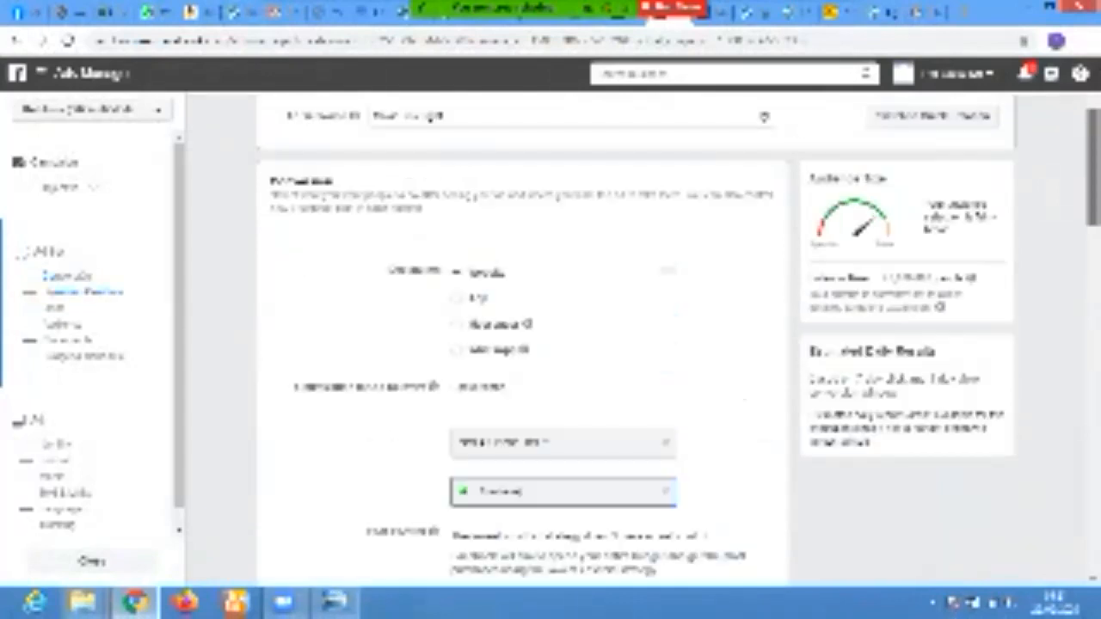
pyautogui.scroll(-1, 523, 344)
pyautogui.scroll(1, 523, 344)
pyautogui.scroll(-3, 523, 344)
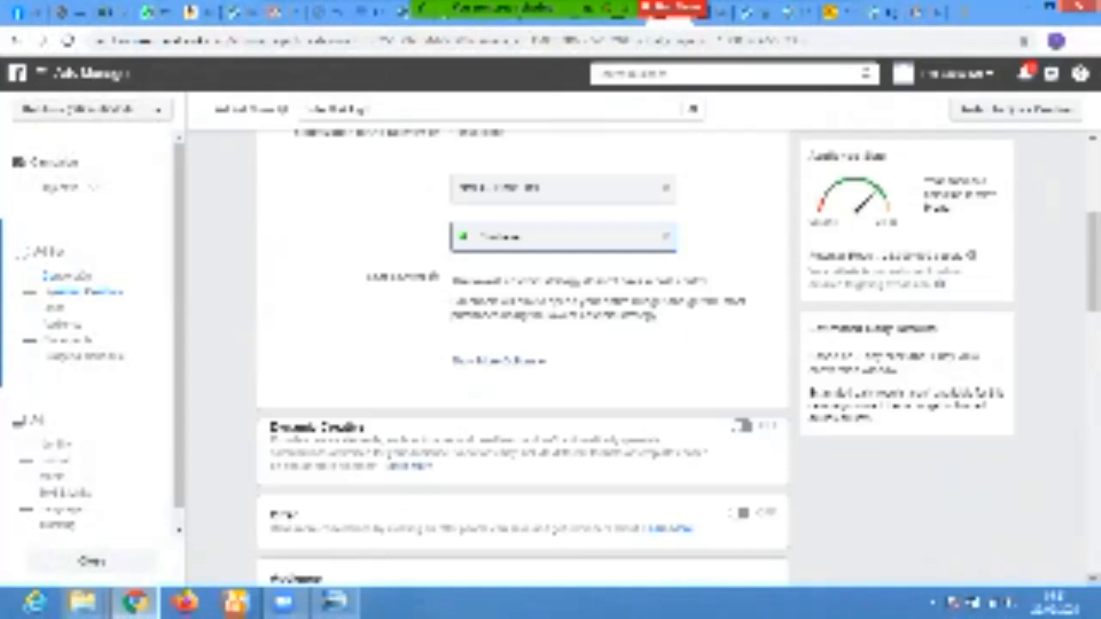
pyautogui.scroll(-3, 523, 344)
pyautogui.scroll(-1, 523, 358)
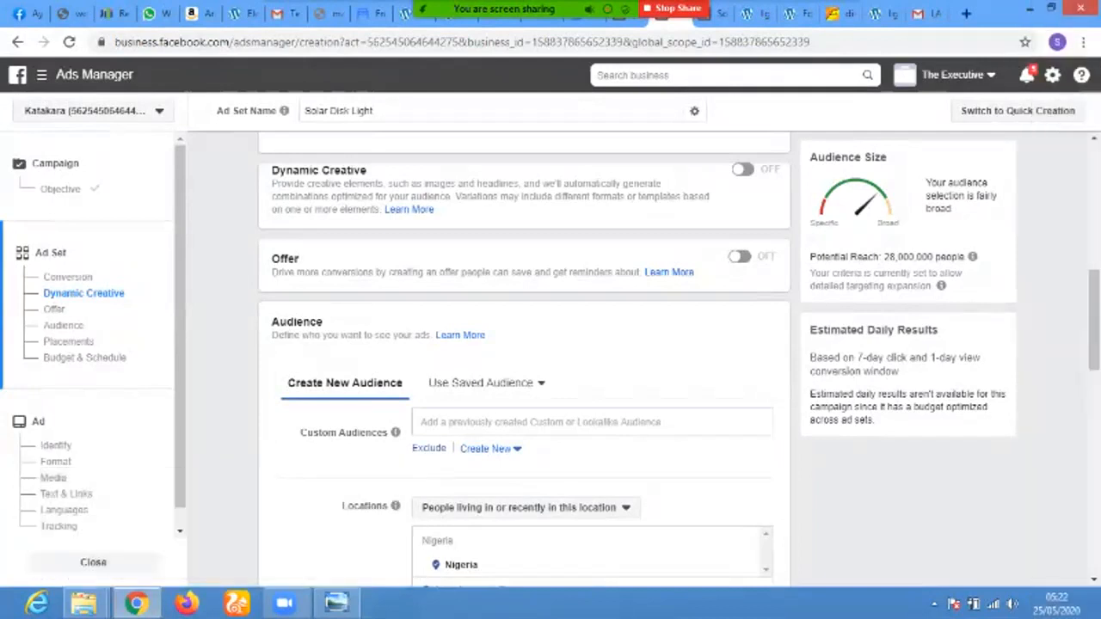
pyautogui.moveTo(1094, 319); pyautogui.dragTo(1094, 247)
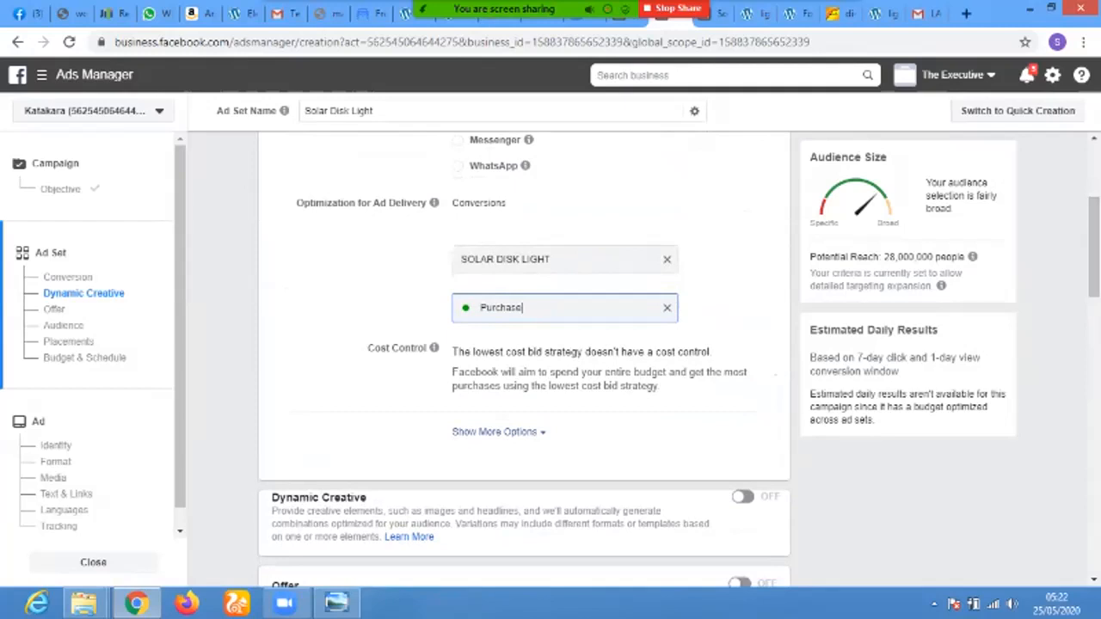
pyautogui.scroll(2, 524, 362)
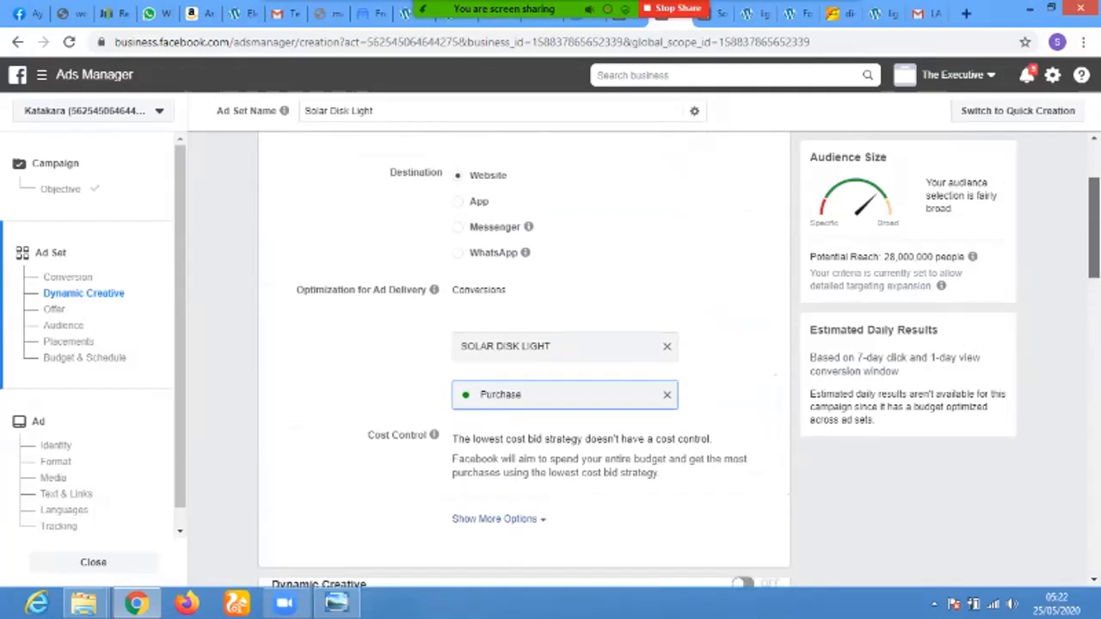
pyautogui.scroll(-2, 524, 362)
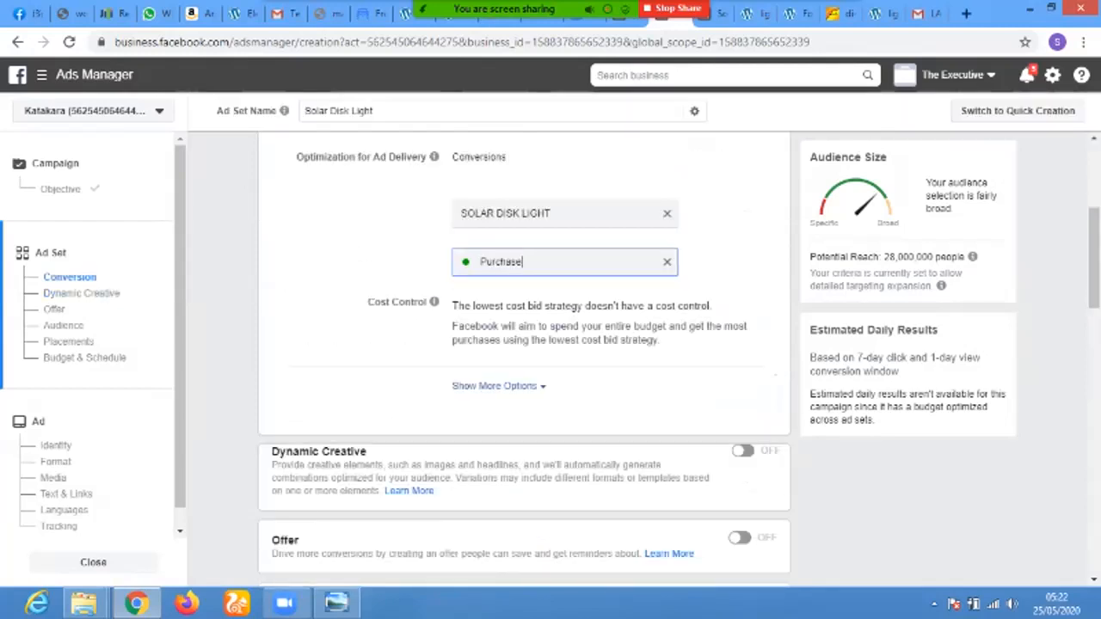
pyautogui.scroll(2, 524, 361)
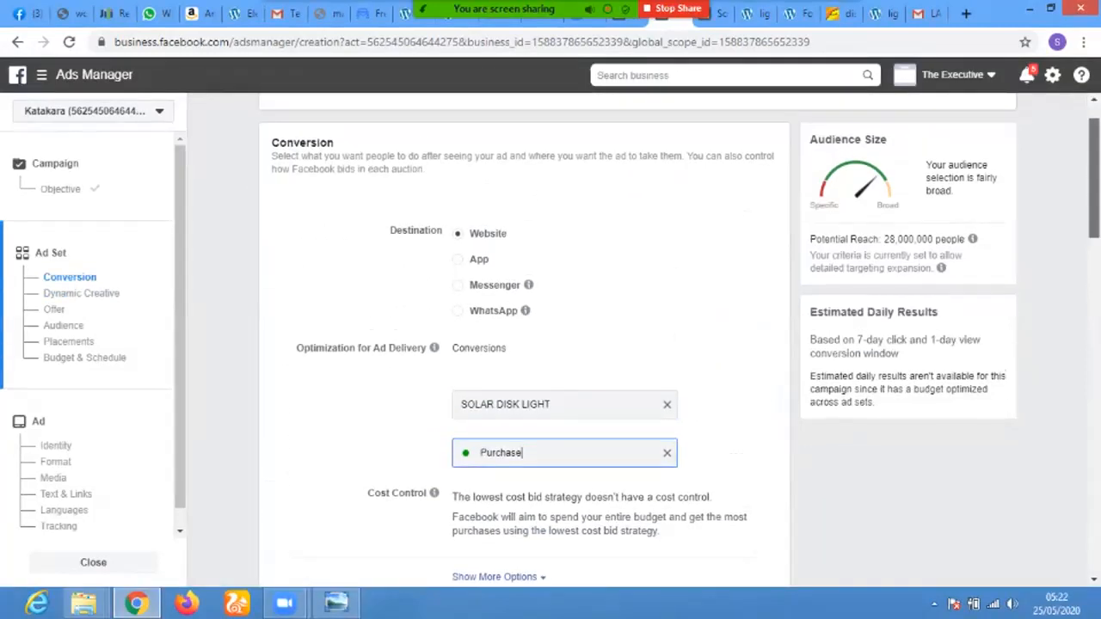
pyautogui.scroll(1, 681, 341)
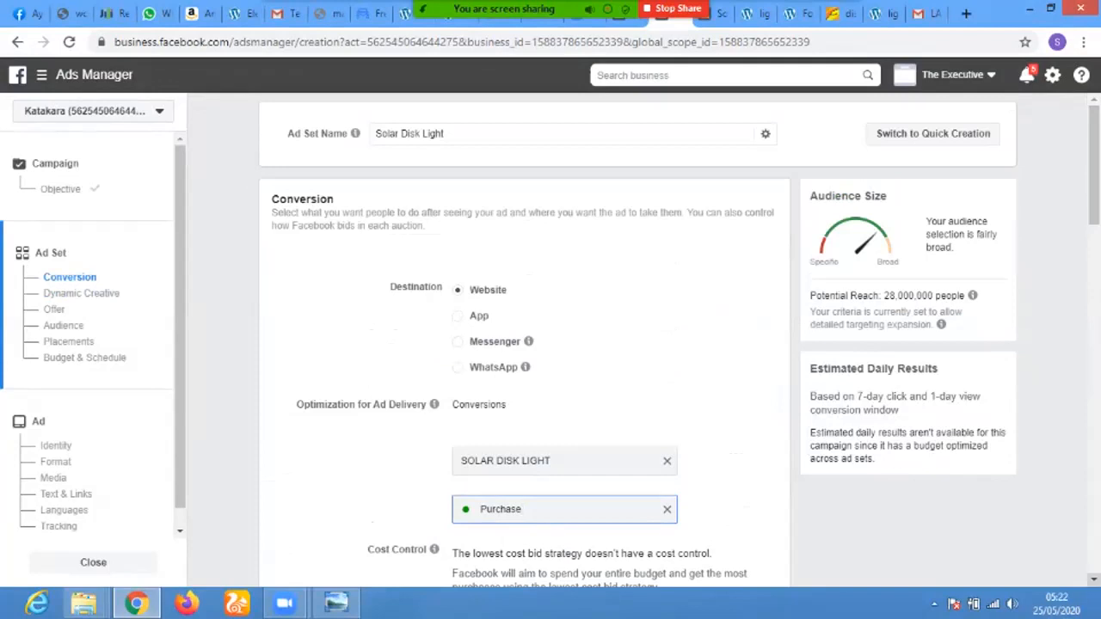
pyautogui.scroll(-3, 681, 339)
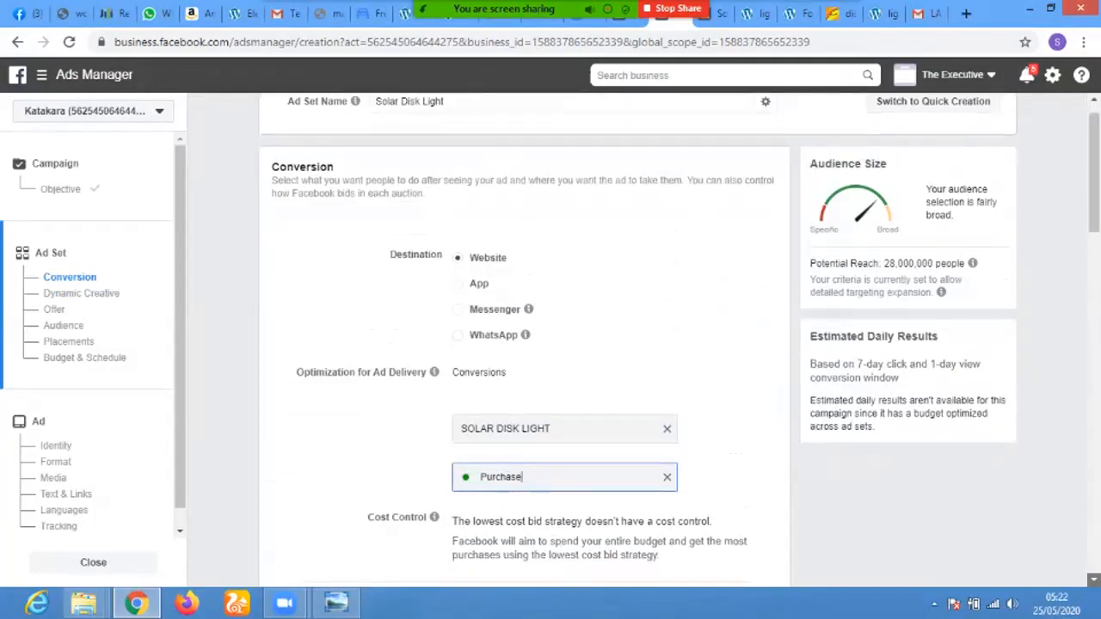
pyautogui.scroll(-1, 681, 340)
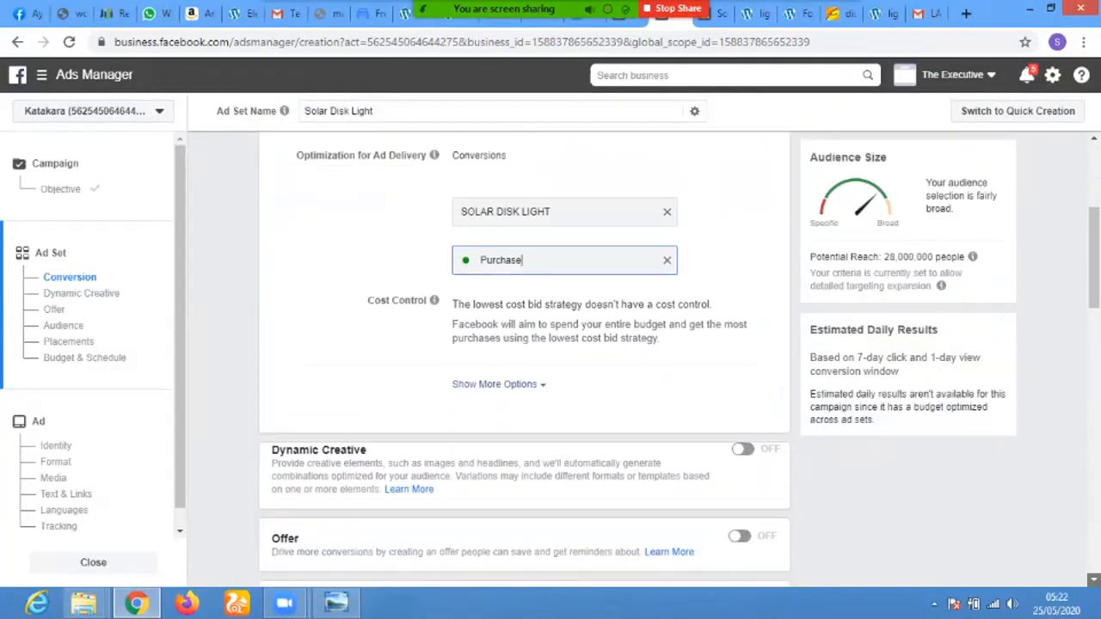
pyautogui.scroll(-2, 681, 340)
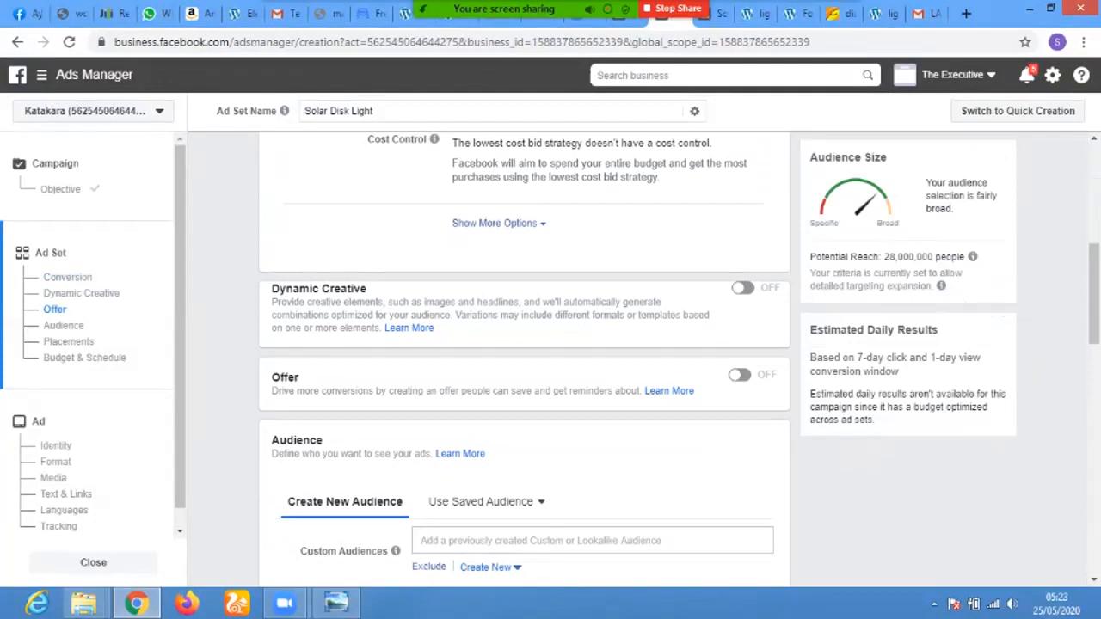
pyautogui.moveTo(1094, 293); pyautogui.dragTo(1094, 230)
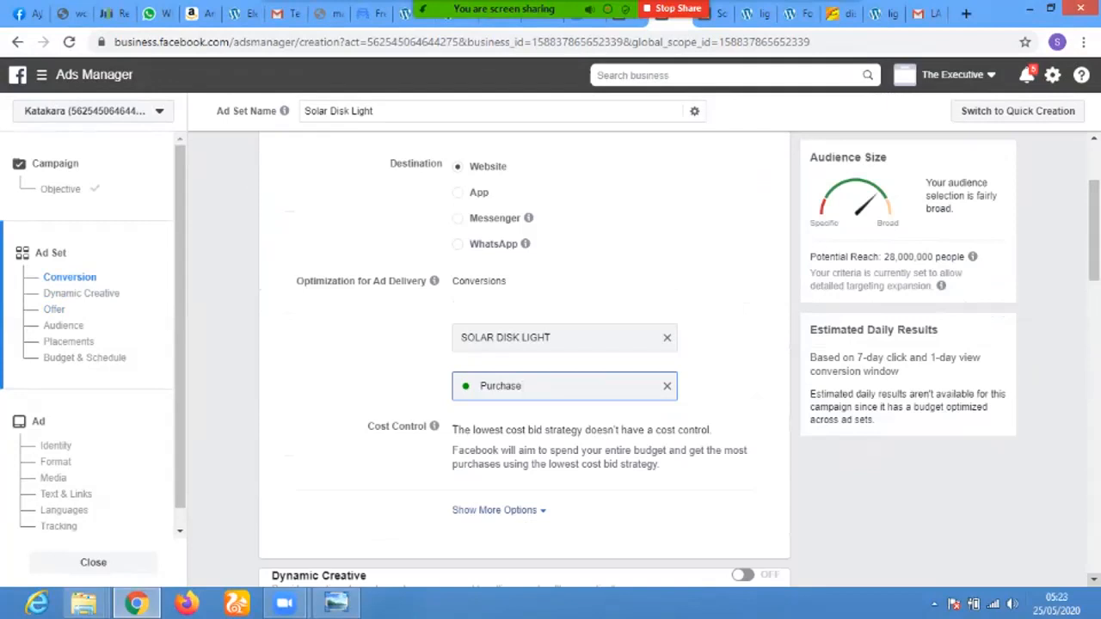
# - Set the audience's location type to People living in this location
pyautogui.scroll(-3, 551, 361)
pyautogui.scroll(-3, 551, 362)
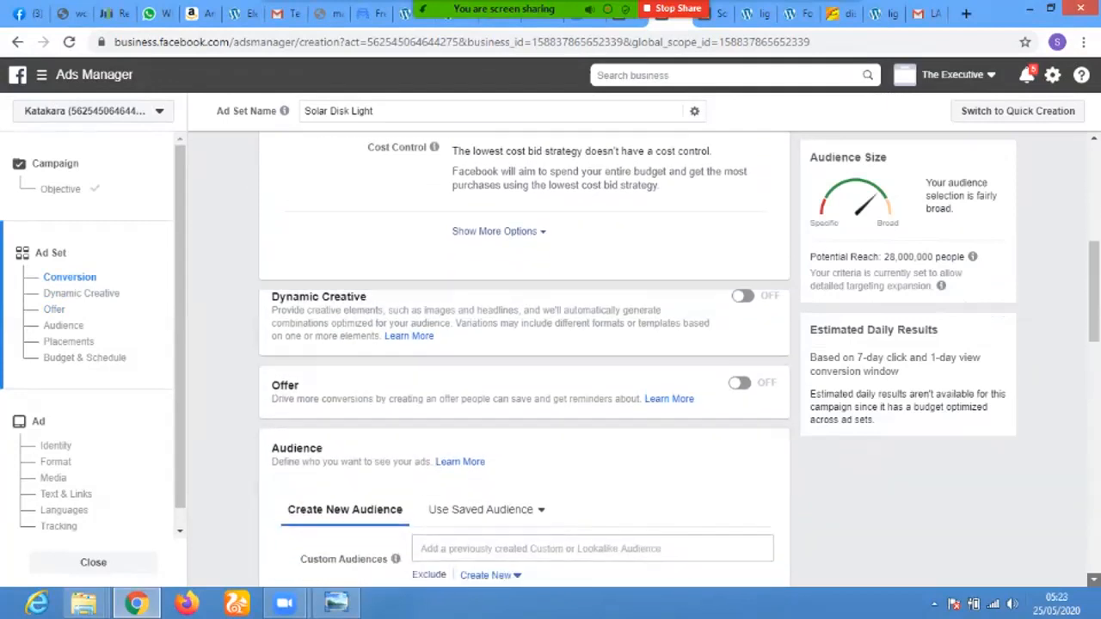
pyautogui.scroll(-2, 550, 361)
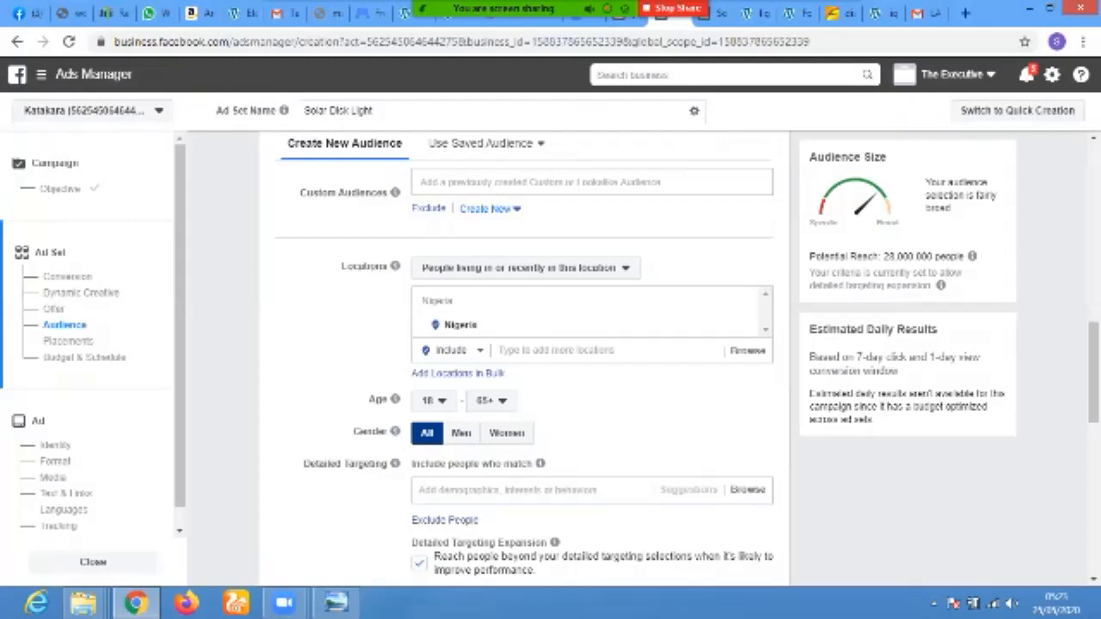
pyautogui.click(625, 269)
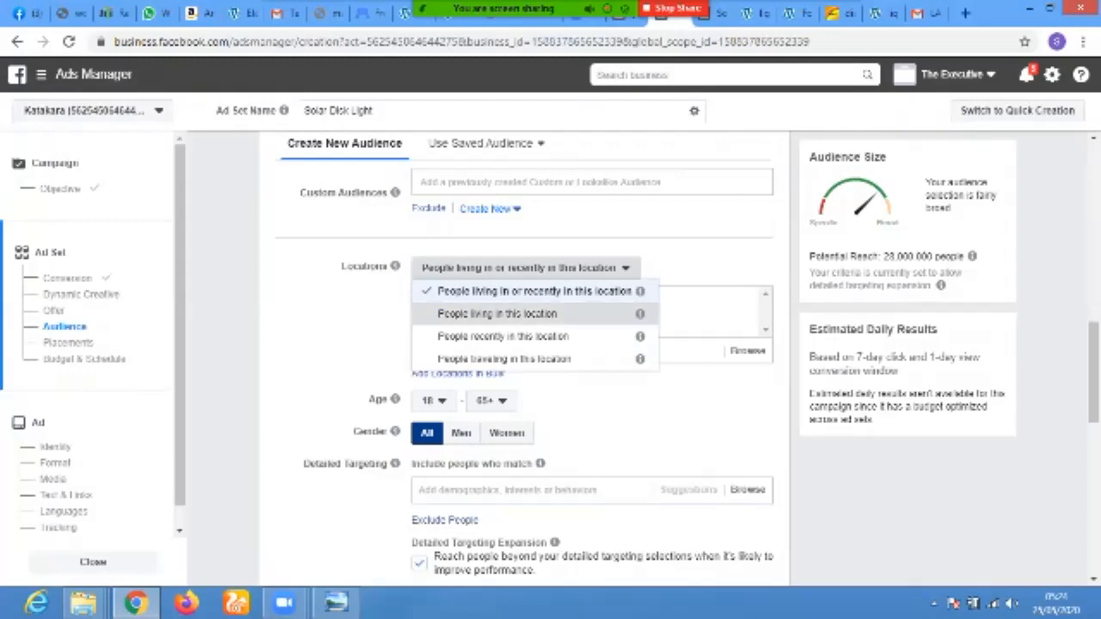
pyautogui.click(498, 313)
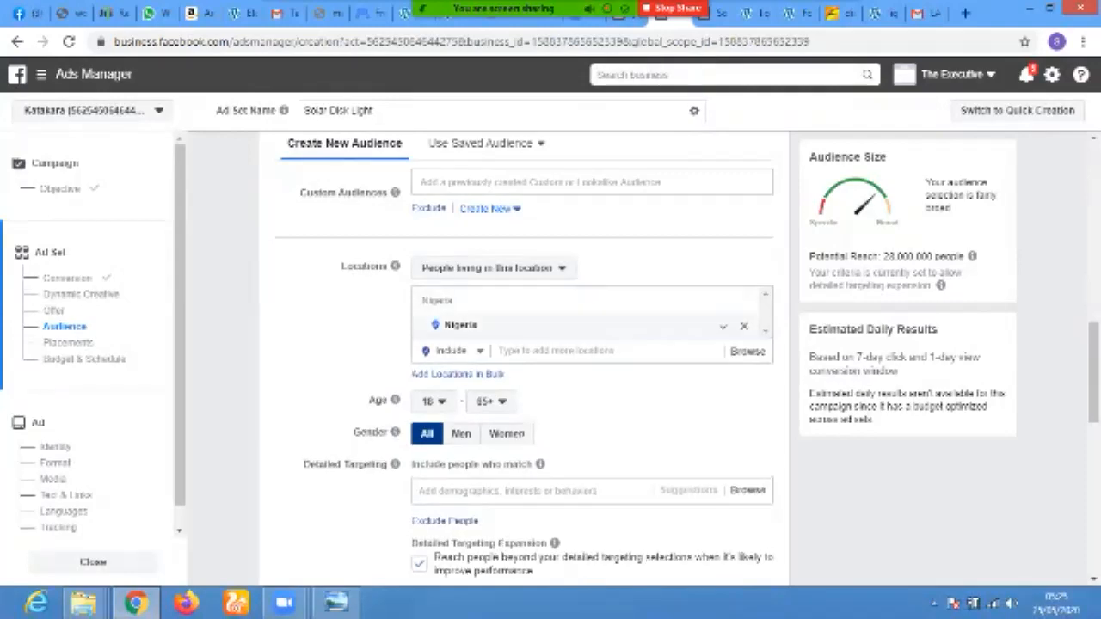
# - Add the city of Lagos, Lagos State, Nigeria as the target location and set its radius to 50 miles
pyautogui.click(557, 351)
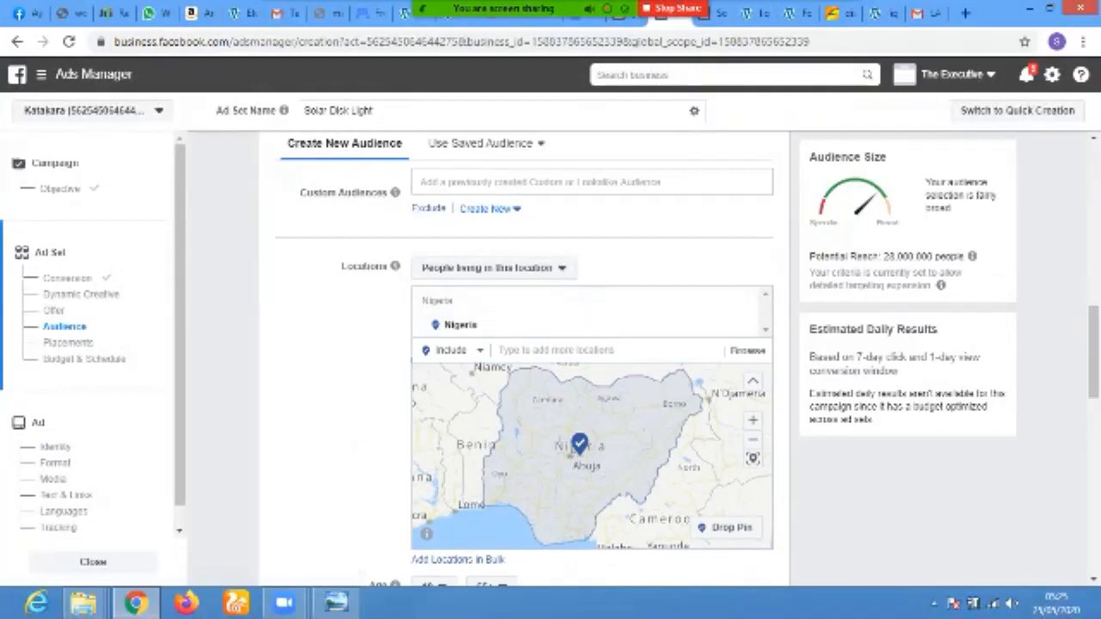
pyautogui.click(557, 350)
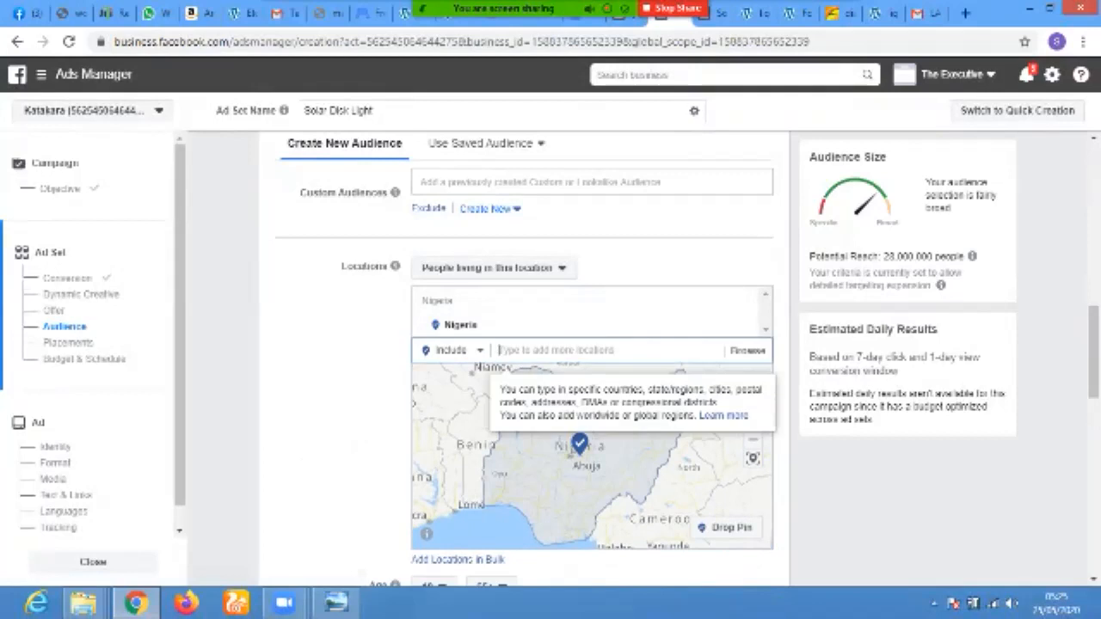
pyautogui.write('lagos')
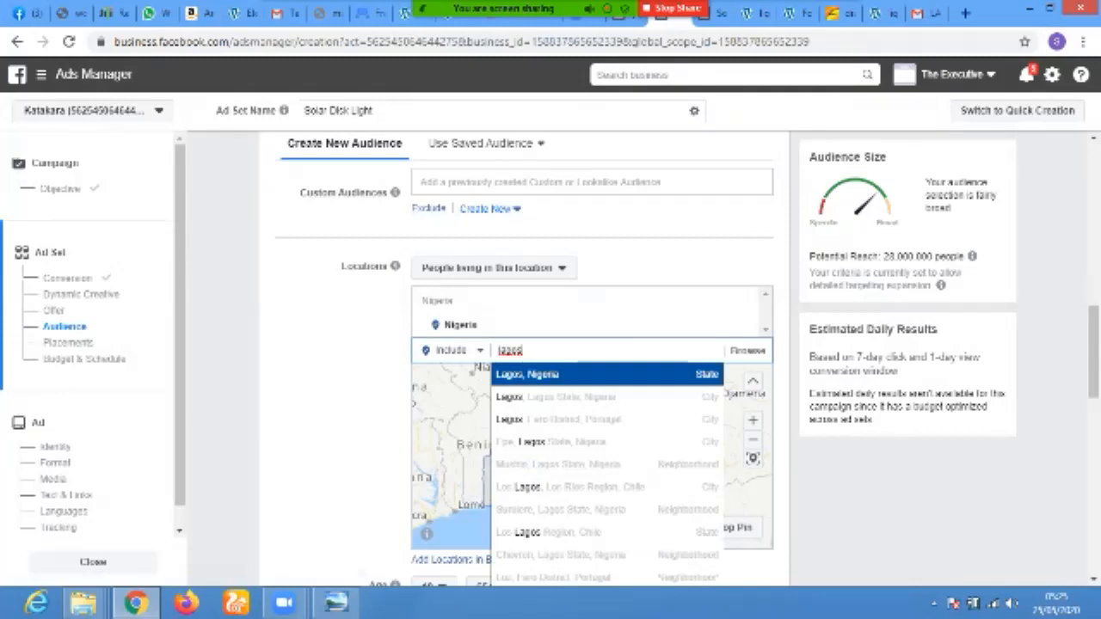
pyautogui.press('Down')
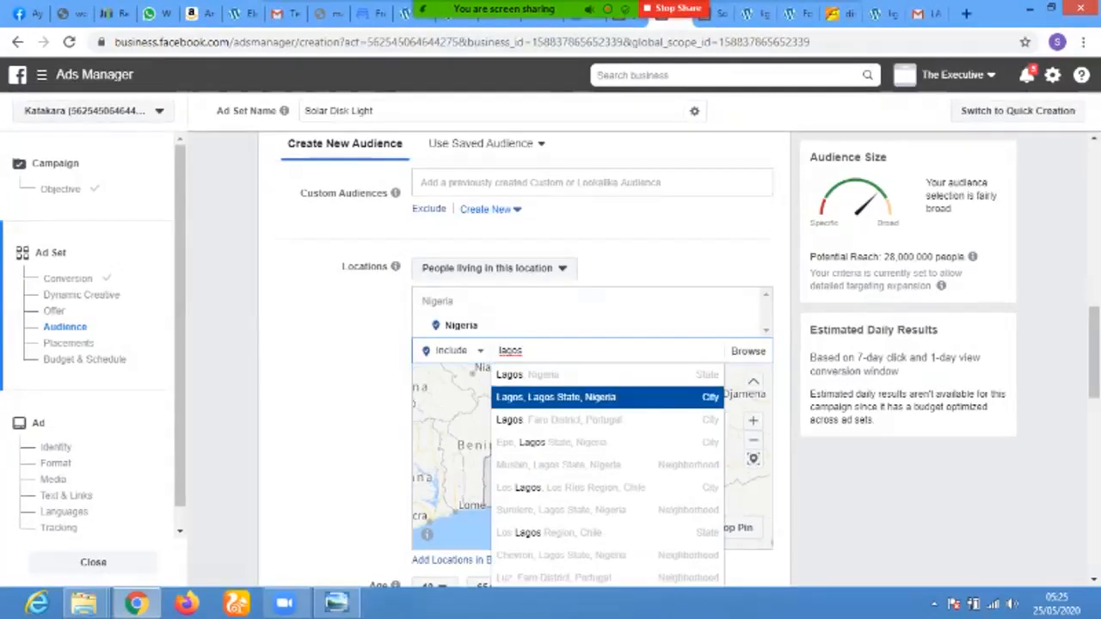
pyautogui.press('Return')
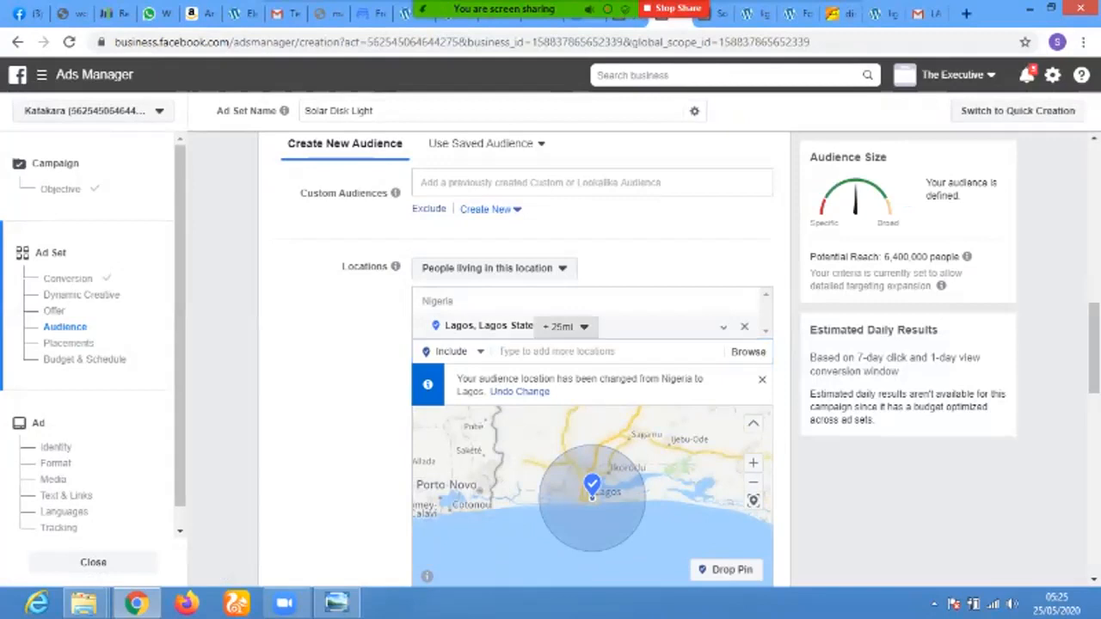
pyautogui.click(566, 326)
pyautogui.moveTo(591, 421); pyautogui.dragTo(621, 420)
pyautogui.click(651, 305)
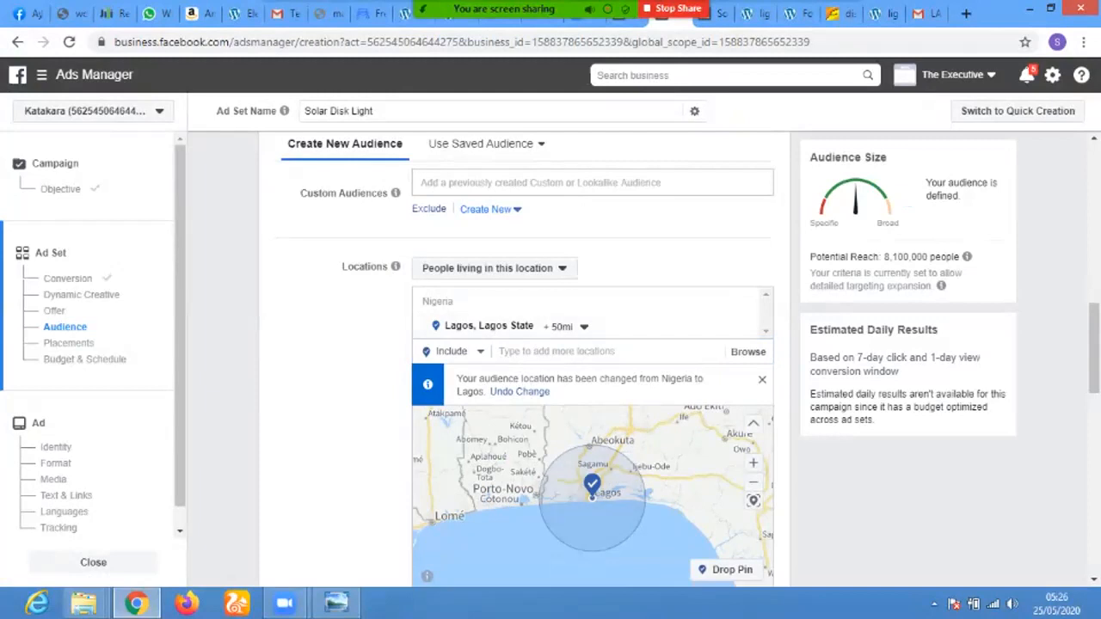
# - Set the audience's age range to 40–64 and its gender to Men
pyautogui.scroll(-1, 533, 362)
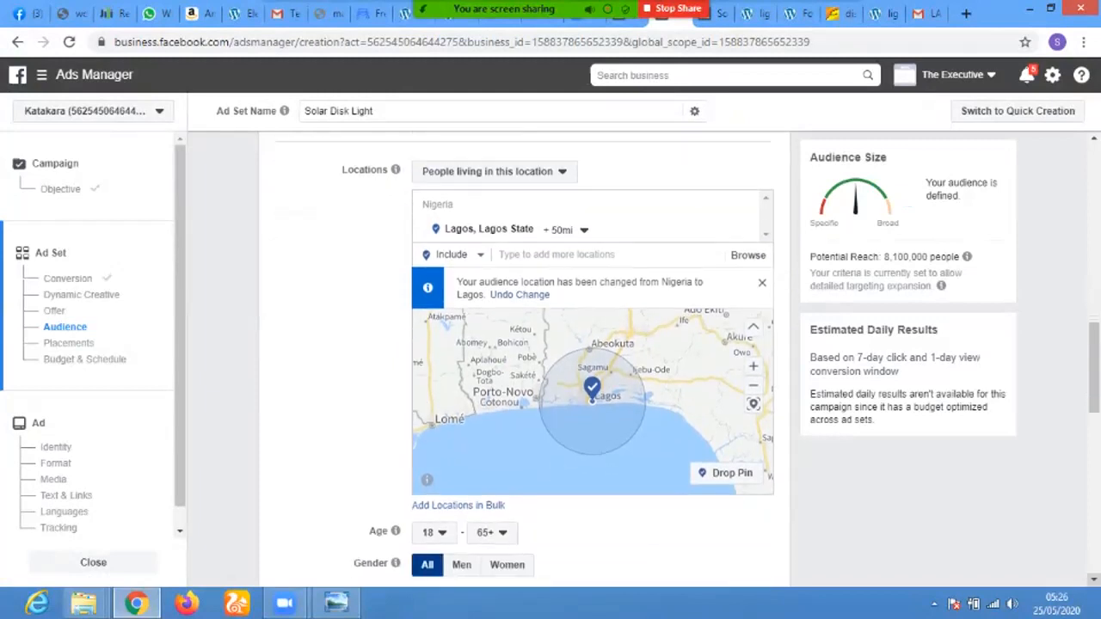
pyautogui.scroll(-3, 533, 361)
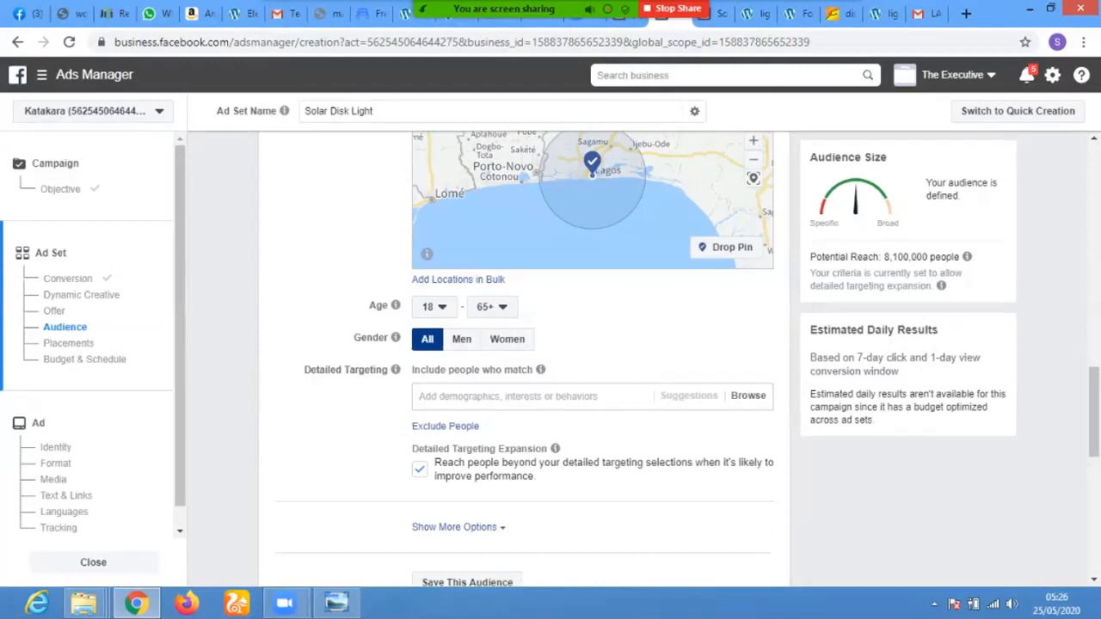
pyautogui.click(435, 307)
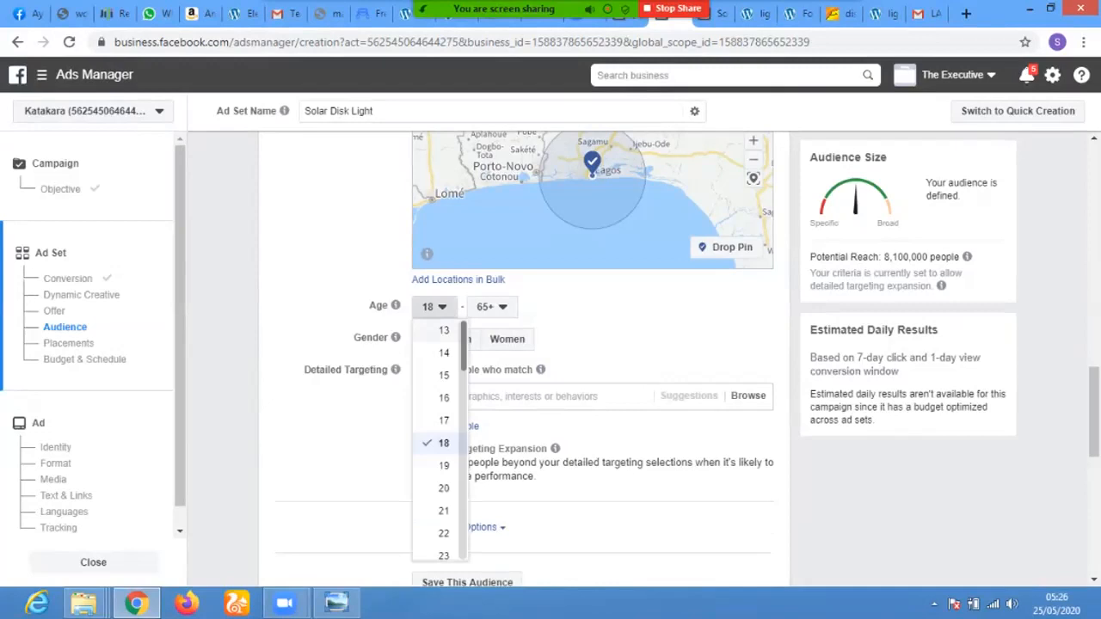
pyautogui.scroll(-5, 441, 439)
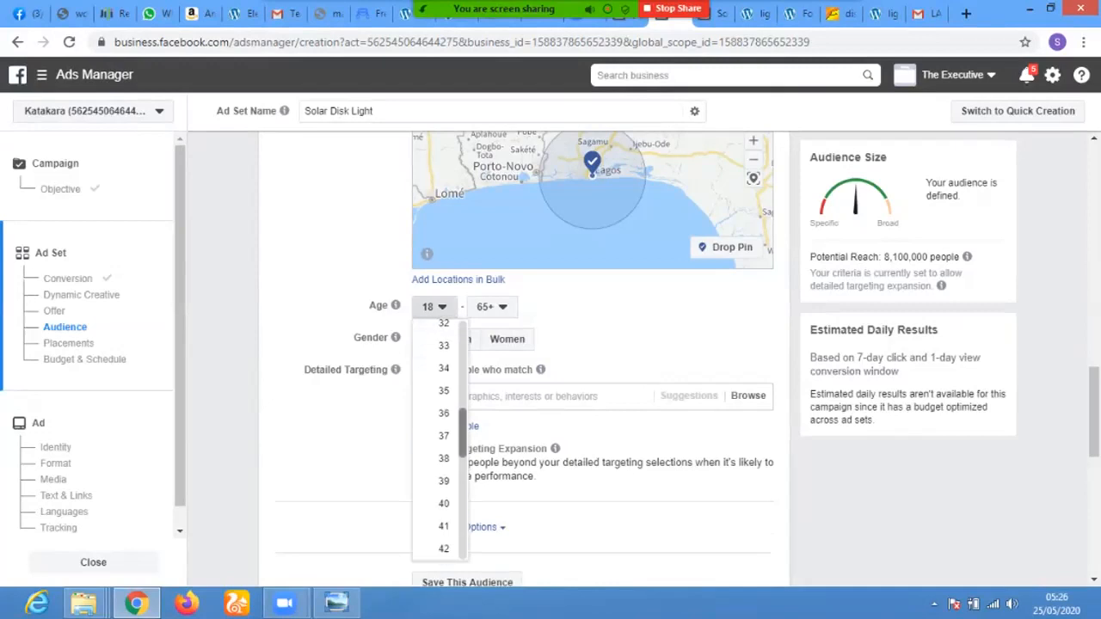
pyautogui.scroll(-1, 443, 427)
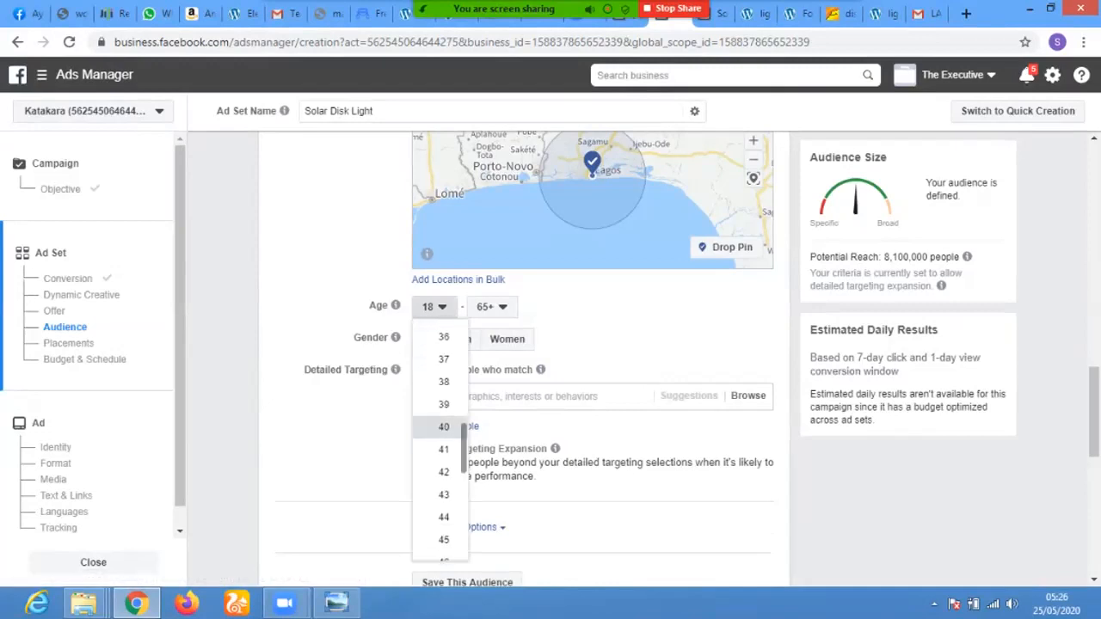
pyautogui.click(443, 427)
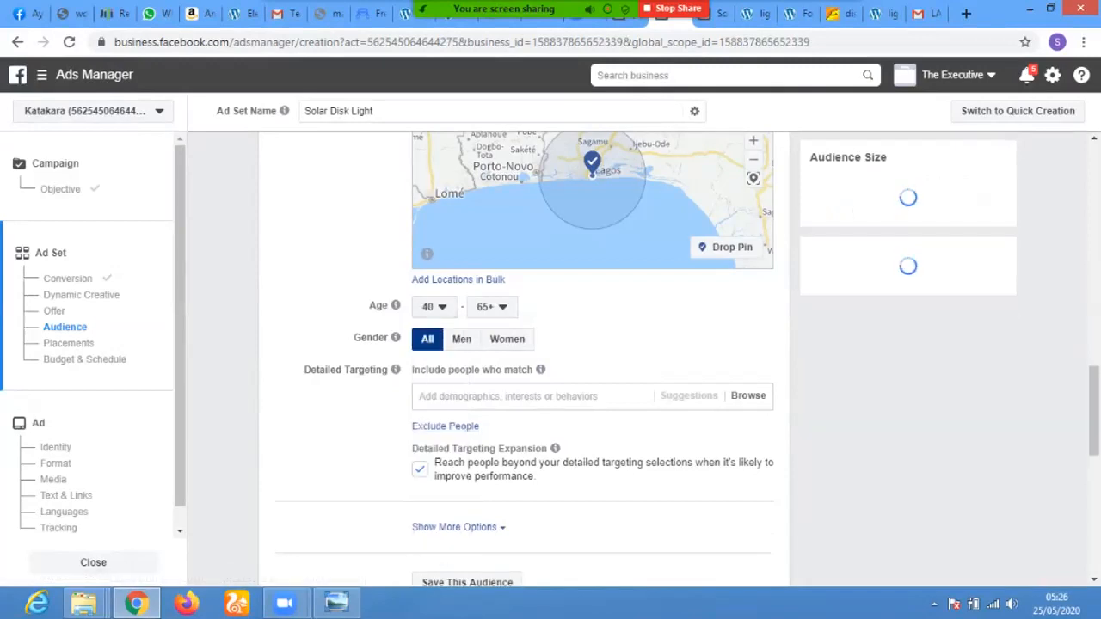
pyautogui.click(491, 306)
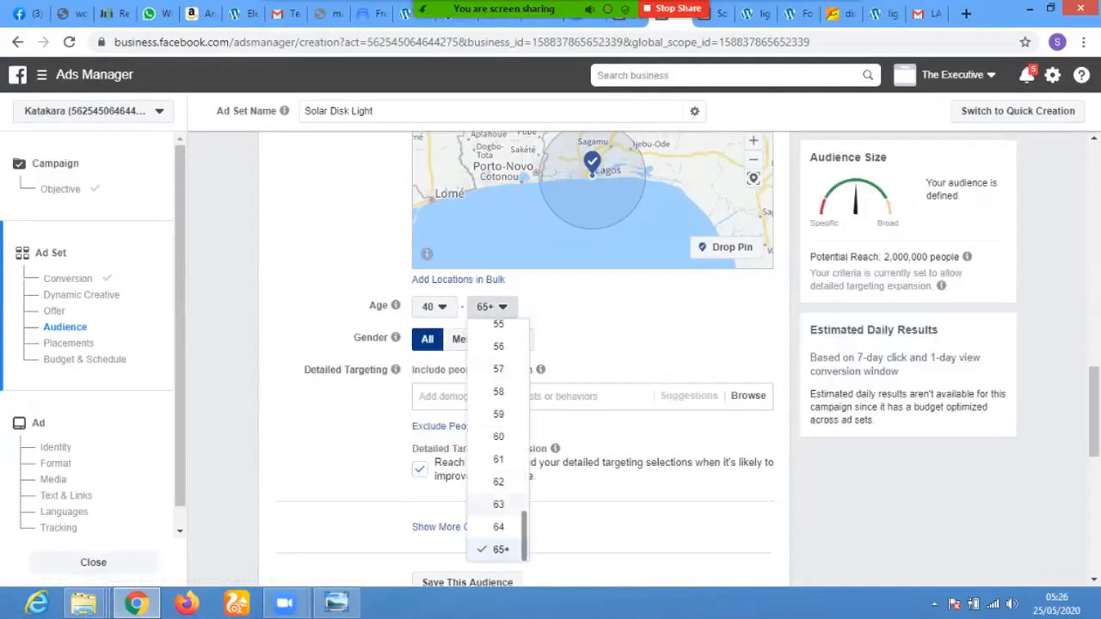
pyautogui.click(499, 526)
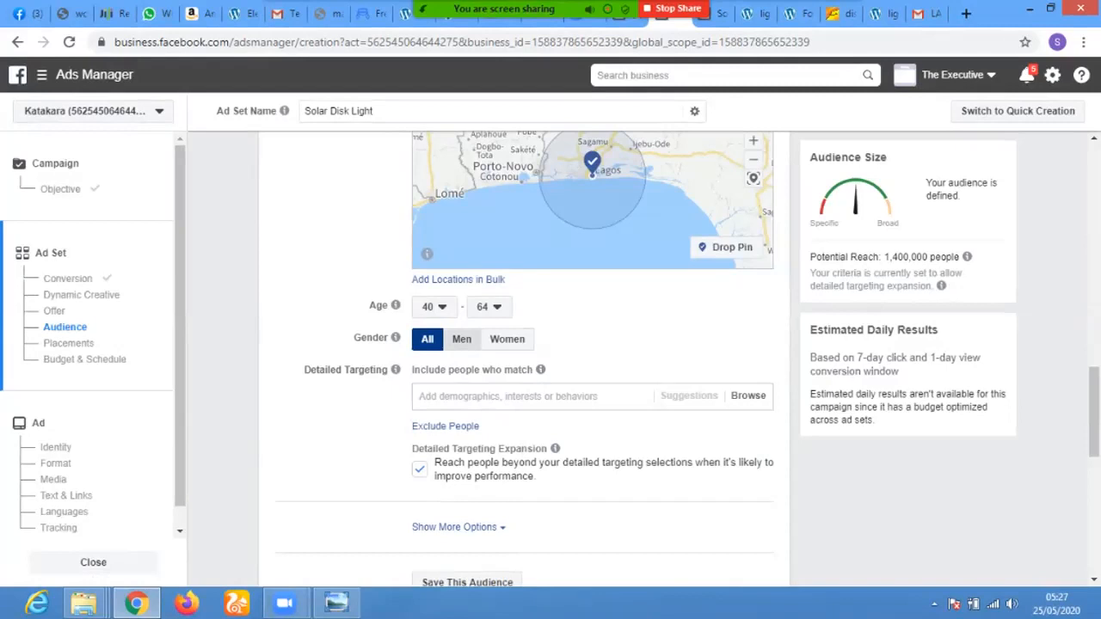
pyautogui.click(461, 339)
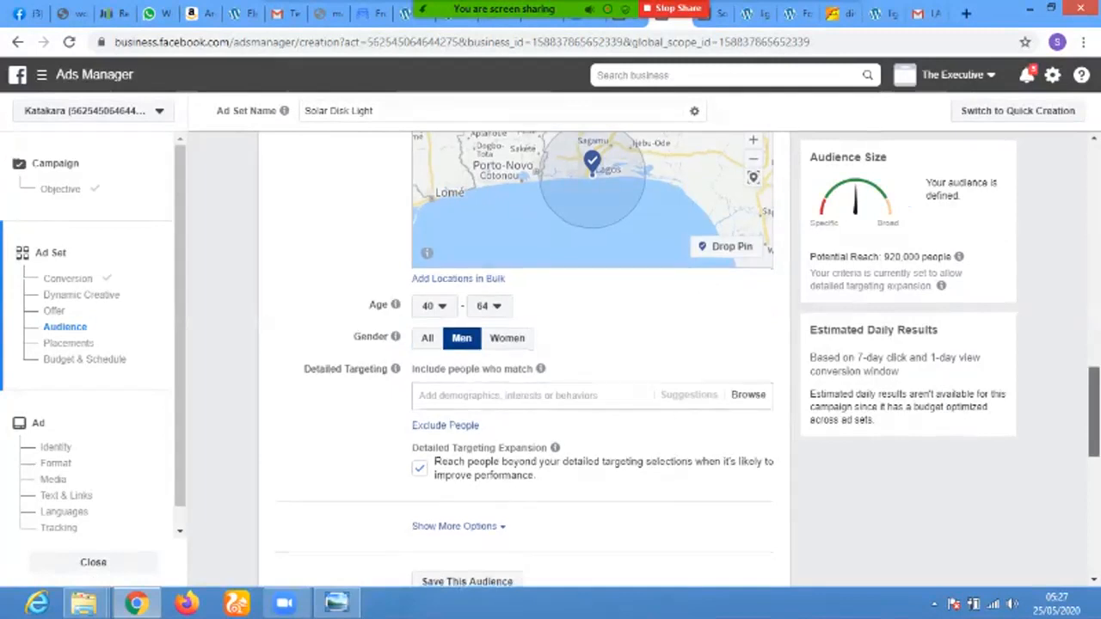
# - Switch the ad set's placements to Manual Placements
pyautogui.scroll(-1, 551, 362)
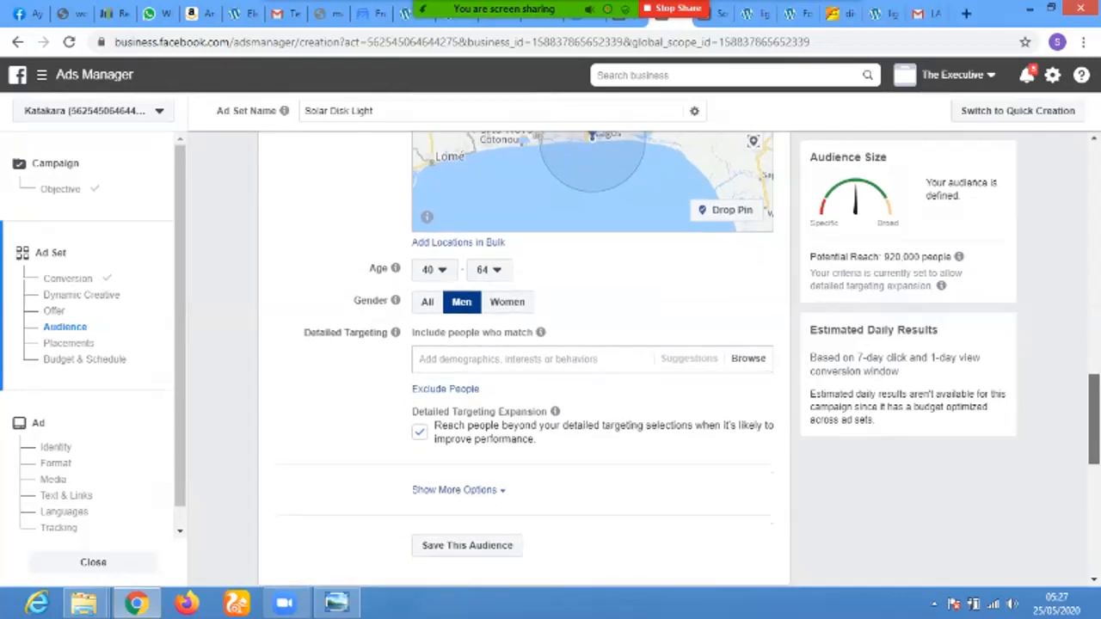
pyautogui.scroll(-2, 550, 361)
pyautogui.scroll(4, 551, 361)
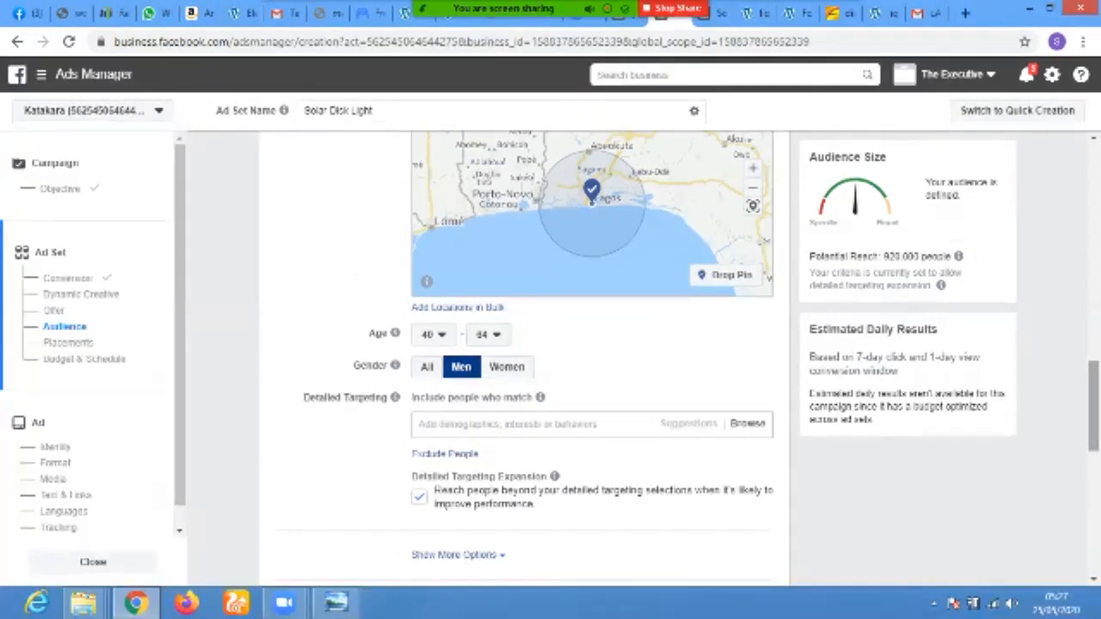
pyautogui.scroll(-2, 551, 361)
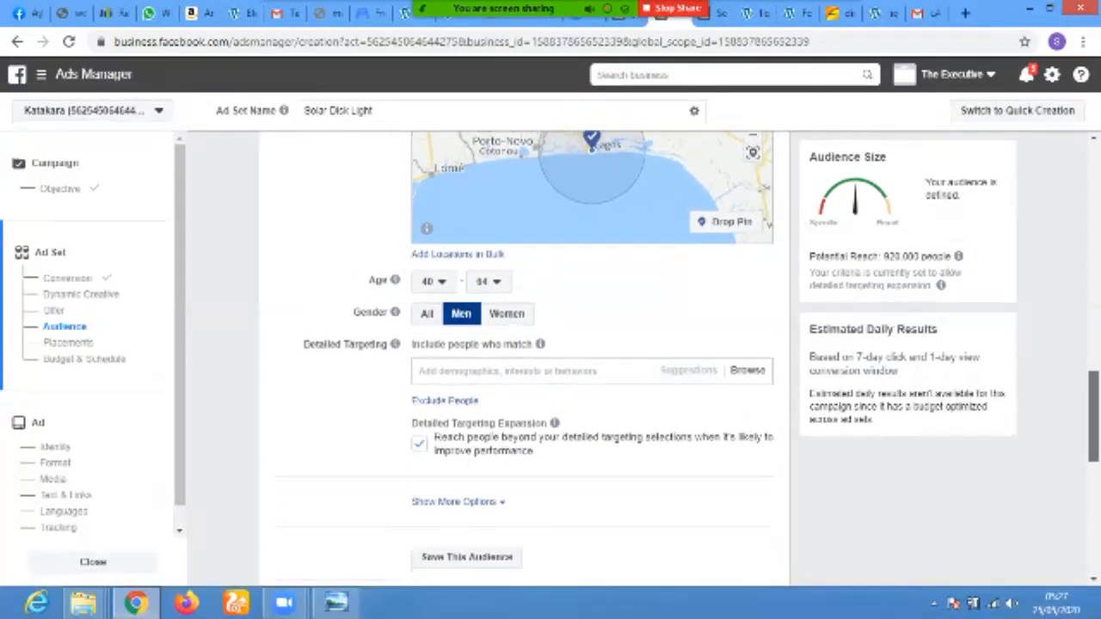
pyautogui.scroll(-2, 551, 361)
pyautogui.scroll(-2, 551, 361)
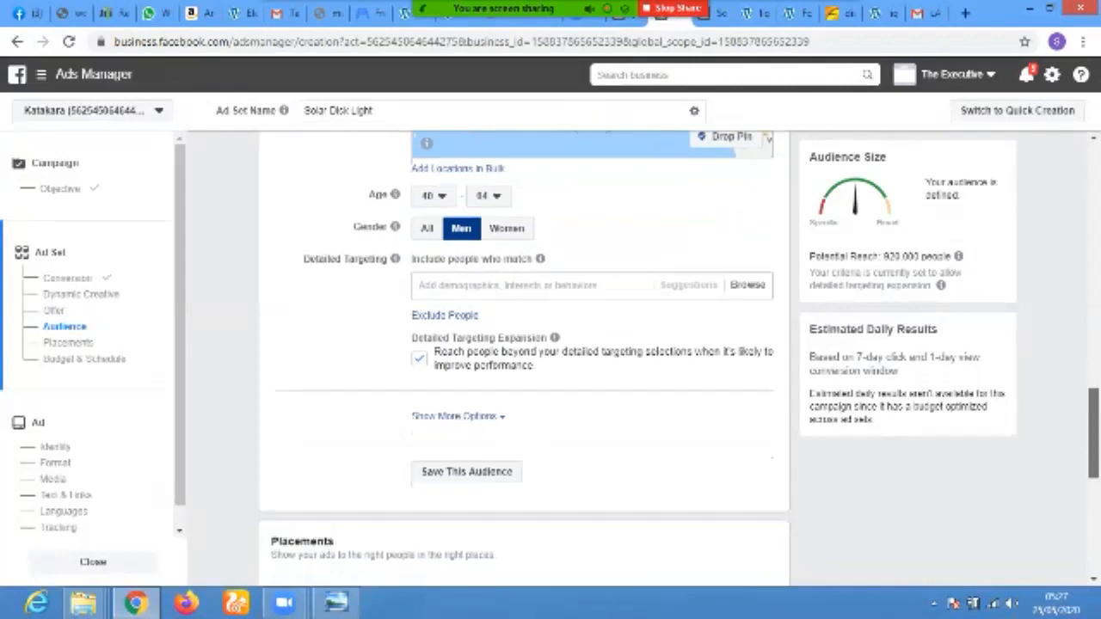
pyautogui.scroll(-6, 550, 362)
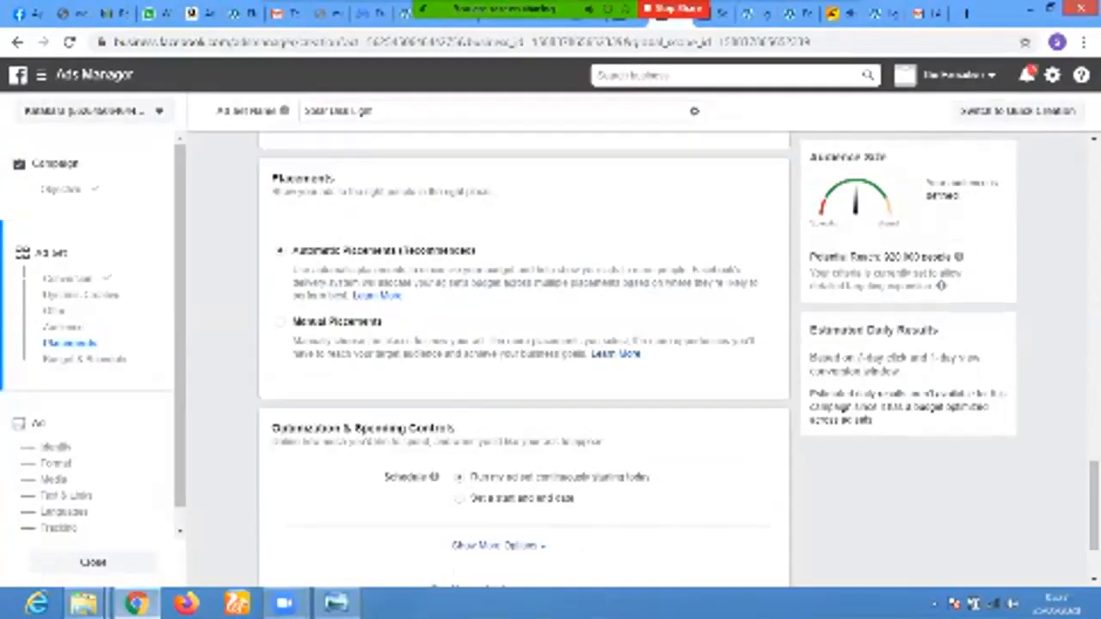
pyautogui.click(281, 322)
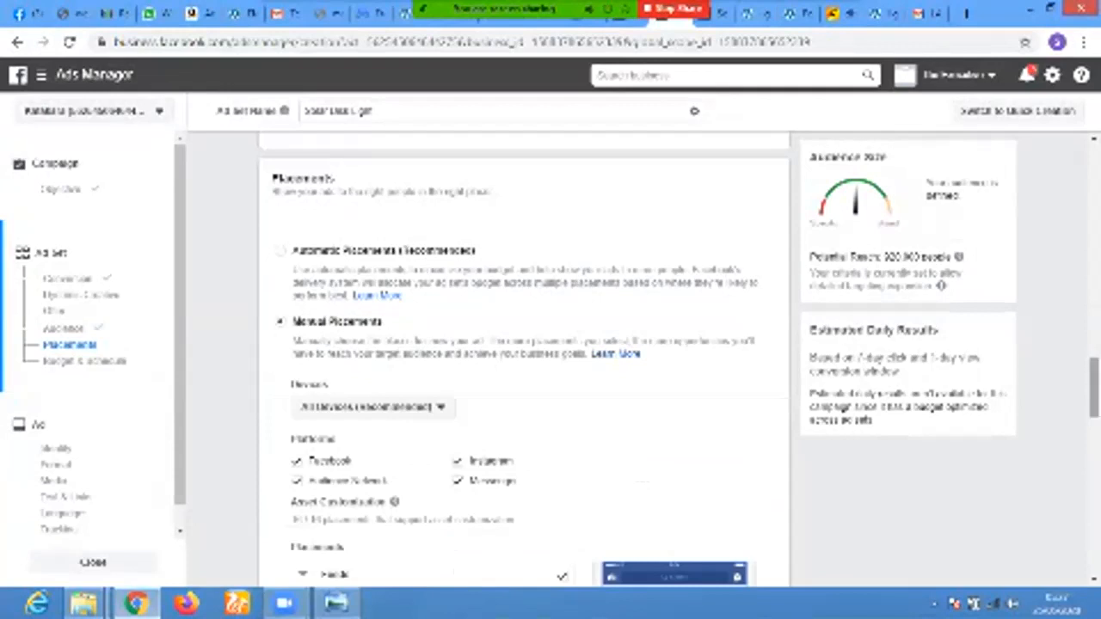
# - Exclude Instagram, Messenger and Audience Network from the placement platforms, keeping only Facebook selected
pyautogui.scroll(-2, 525, 362)
pyautogui.scroll(-1, 525, 362)
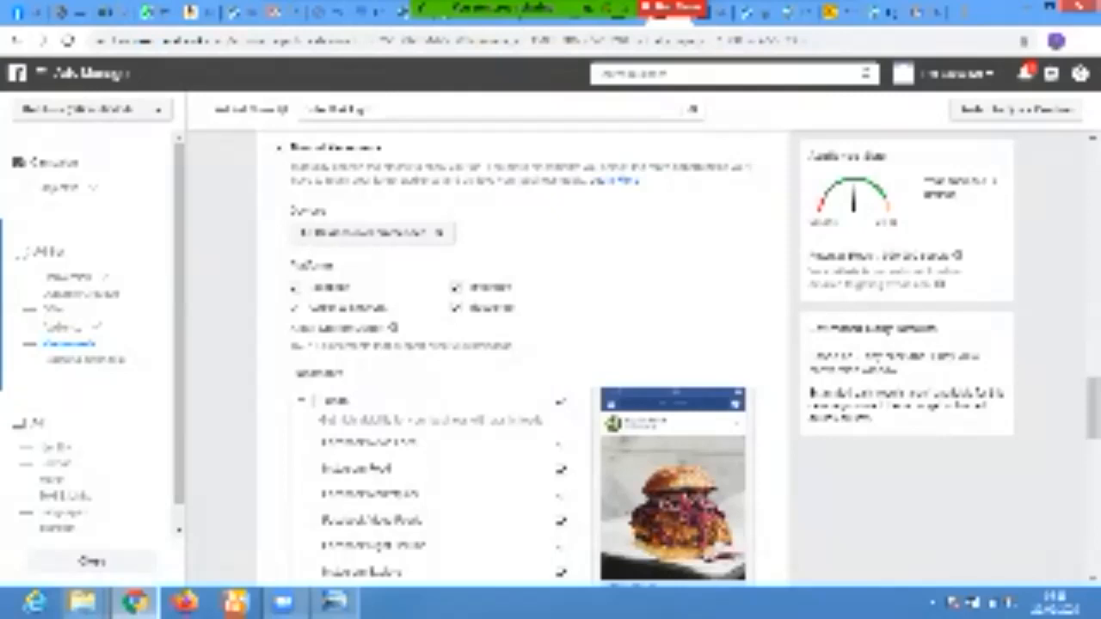
pyautogui.click(457, 288)
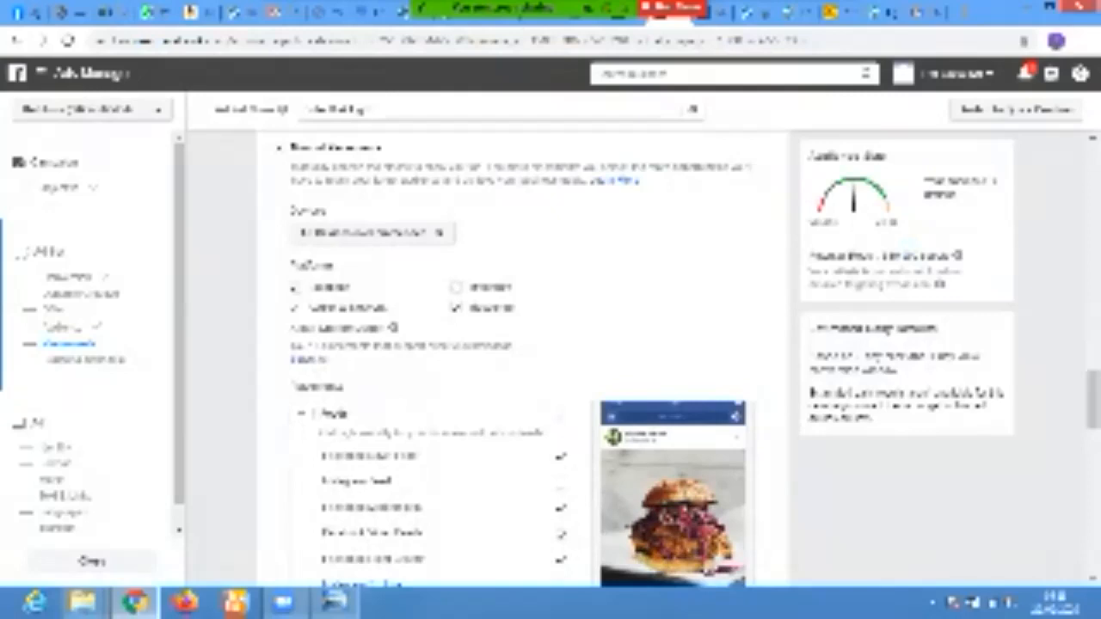
pyautogui.click(457, 307)
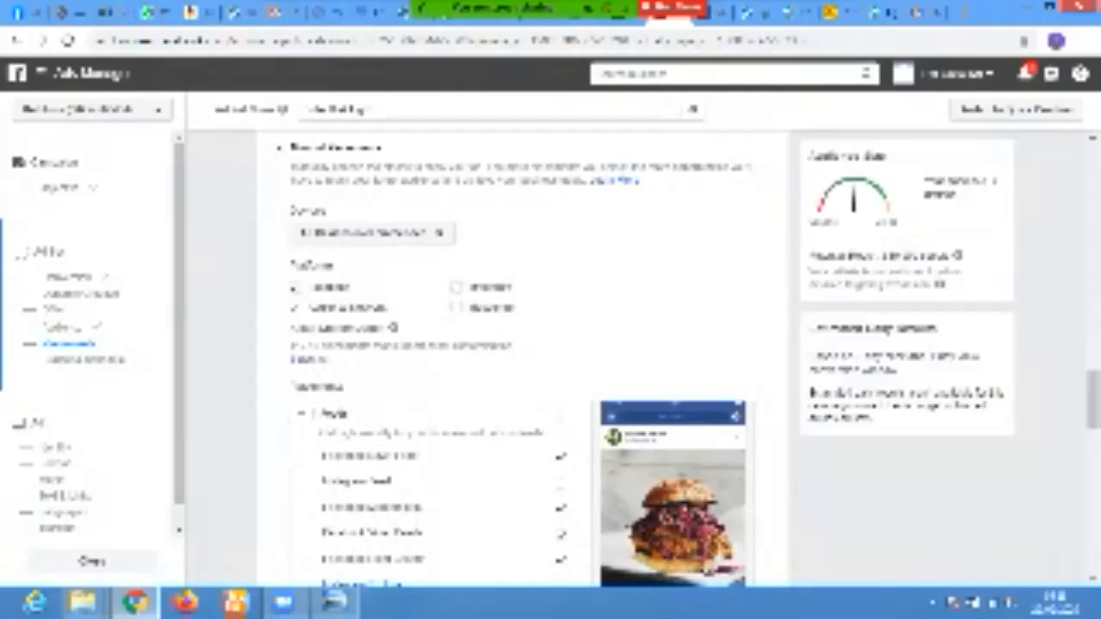
pyautogui.click(295, 307)
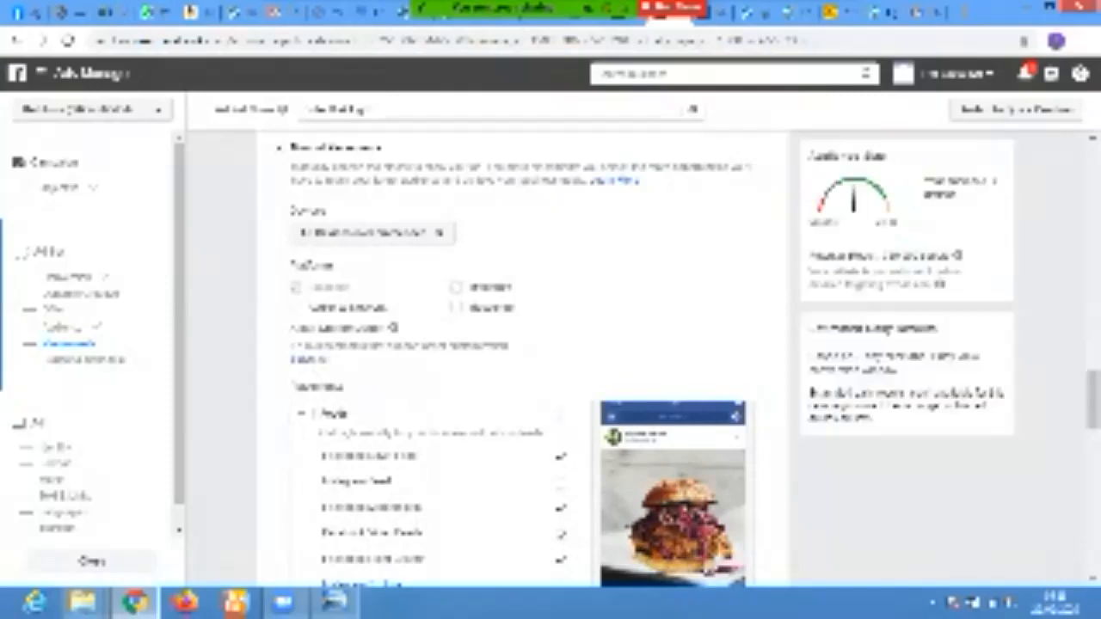
# - Restrict the manual placements to mobile devices by removing Desktop from the device selection
pyautogui.click(372, 233)
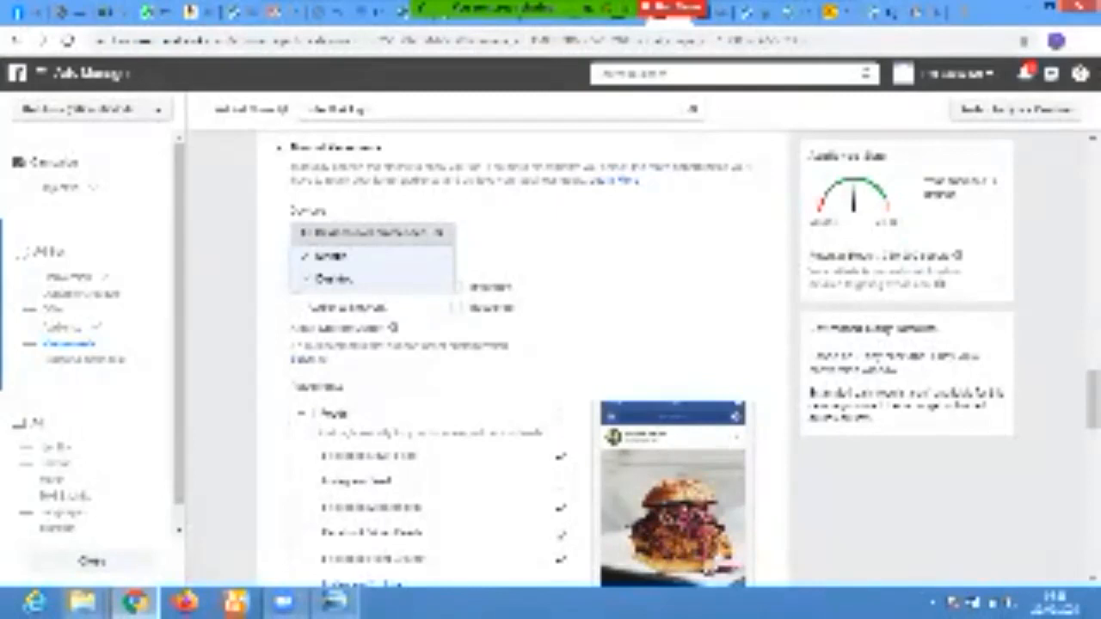
pyautogui.rightClick(342, 282)
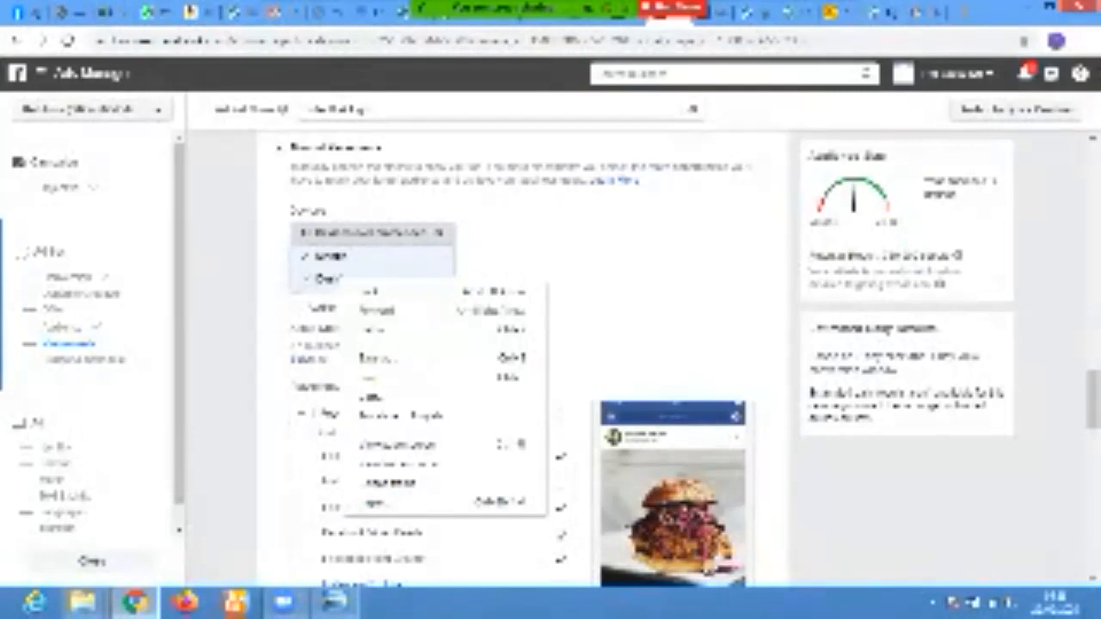
pyautogui.press('Escape')
pyautogui.click(337, 280)
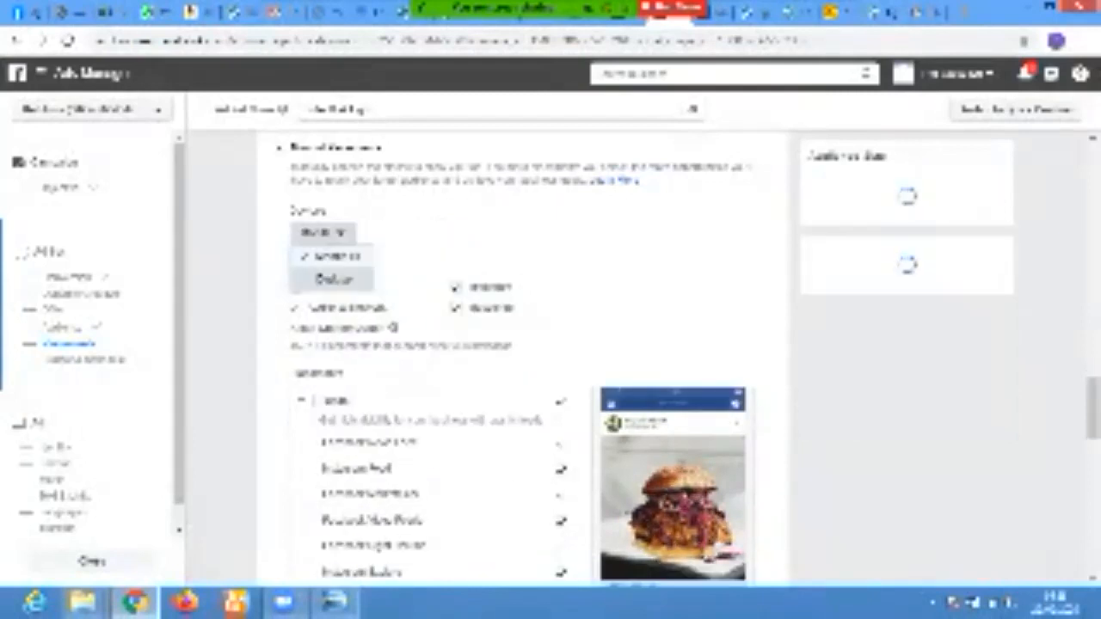
pyautogui.click(335, 280)
pyautogui.click(372, 233)
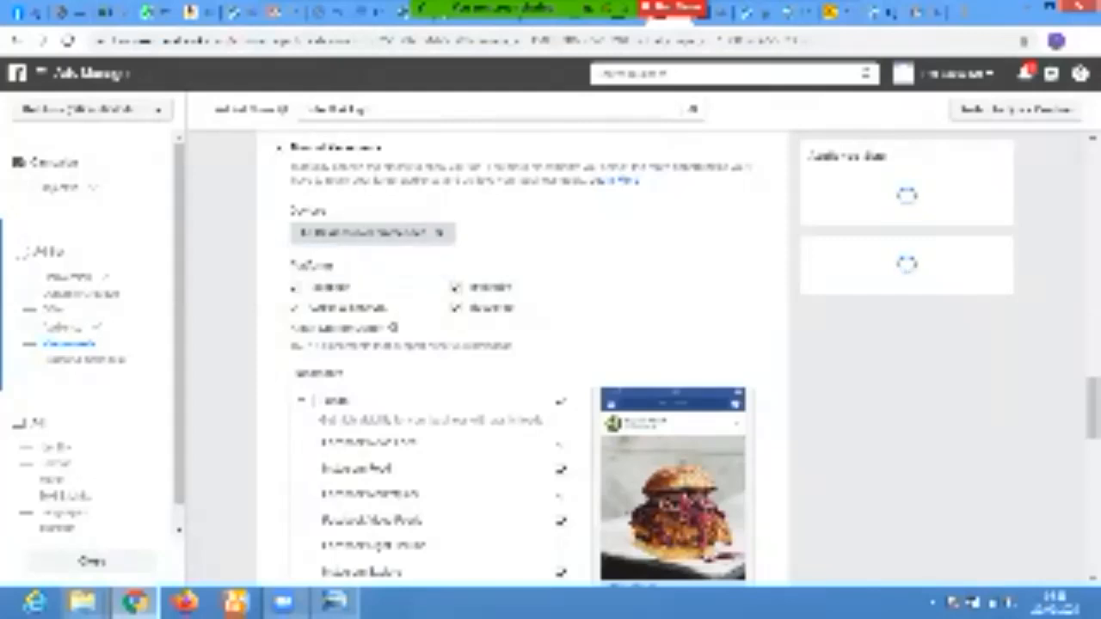
pyautogui.click(373, 233)
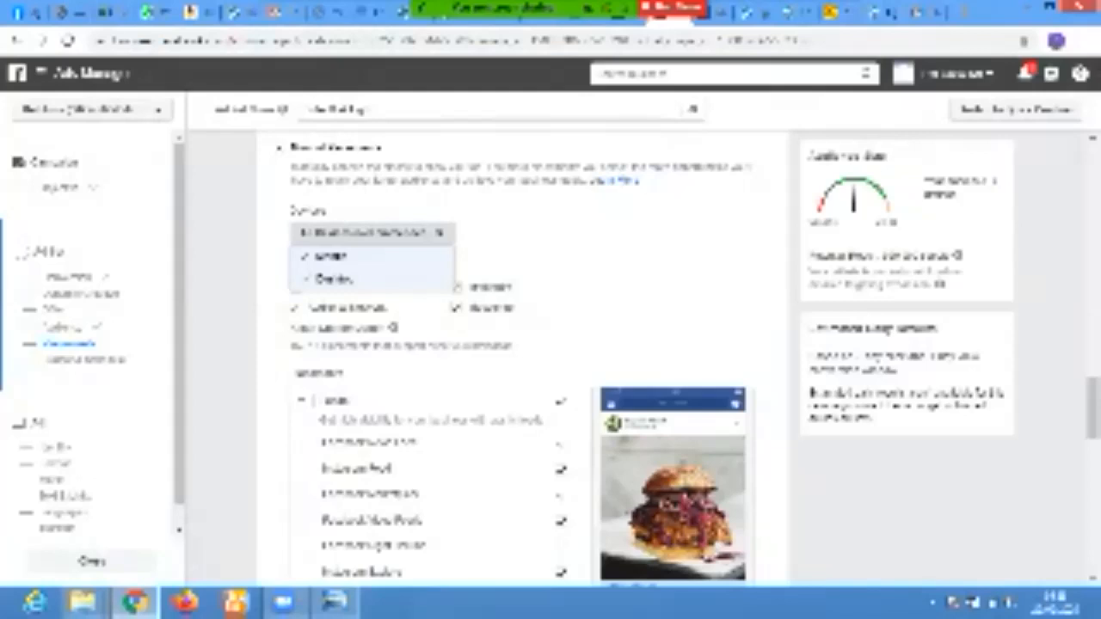
pyautogui.click(336, 280)
pyautogui.click(325, 233)
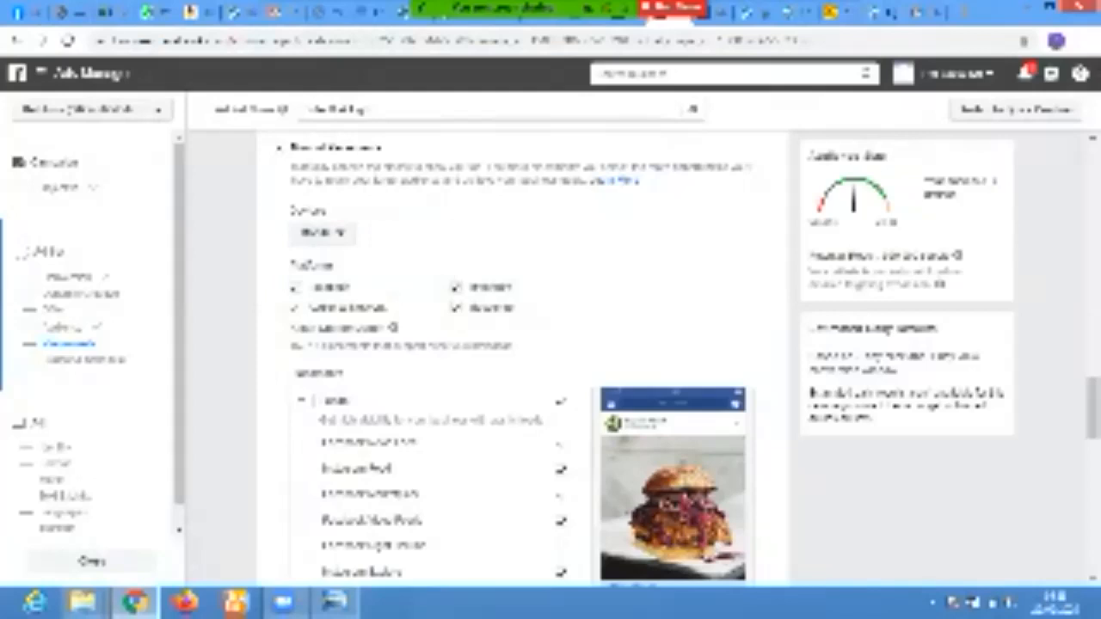
# - Clear Audience Network, Instagram and Messenger in the mobile placement platforms again, leaving only Facebook selected
pyautogui.click(295, 307)
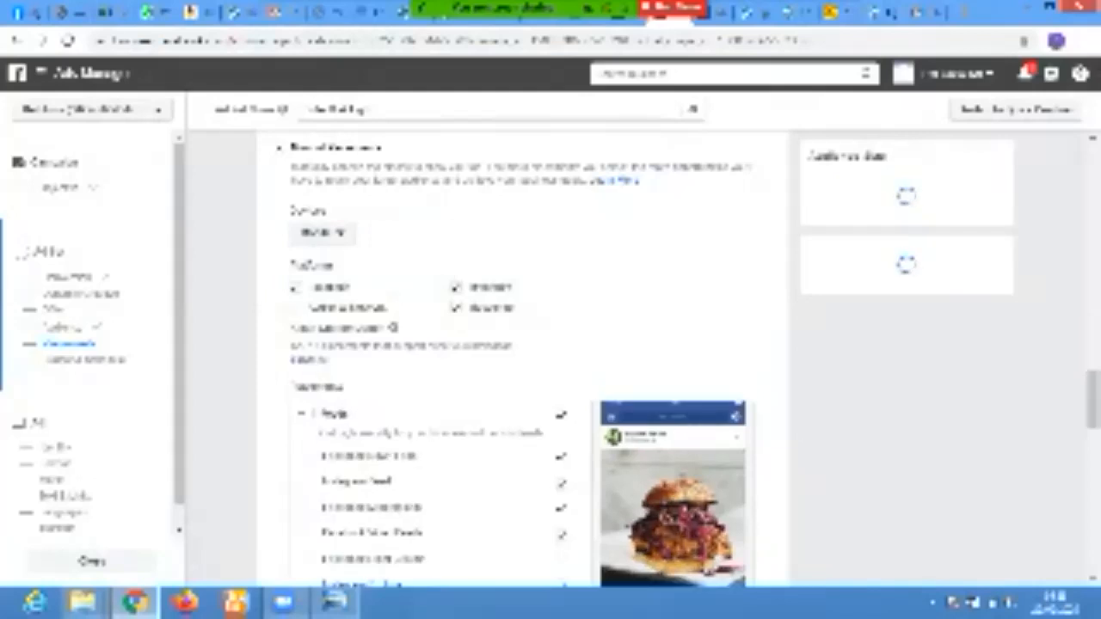
pyautogui.click(456, 286)
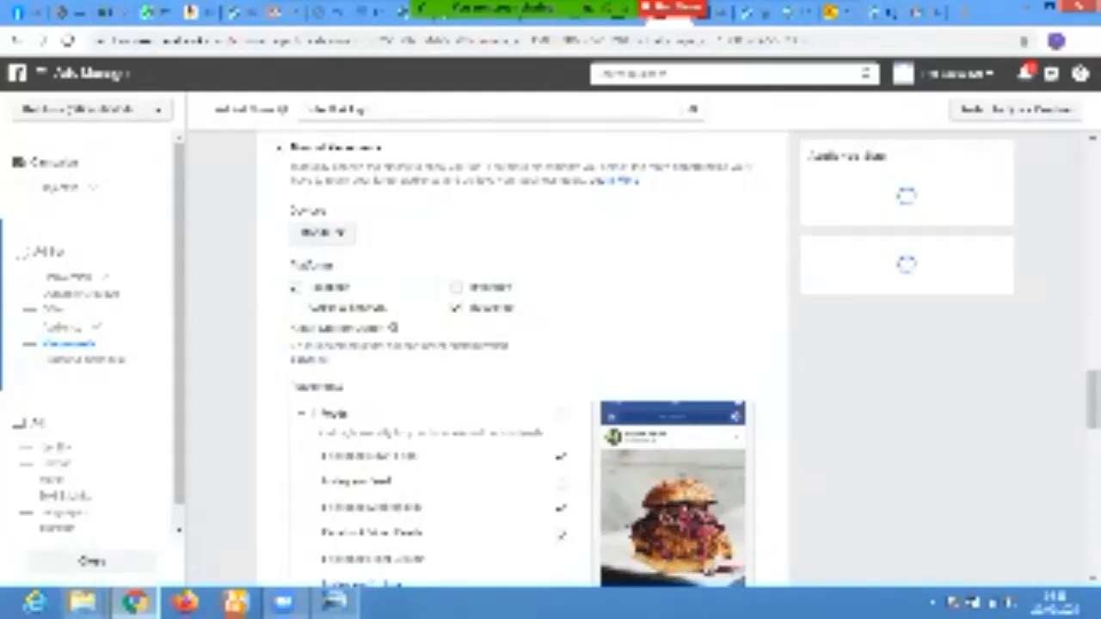
pyautogui.click(456, 307)
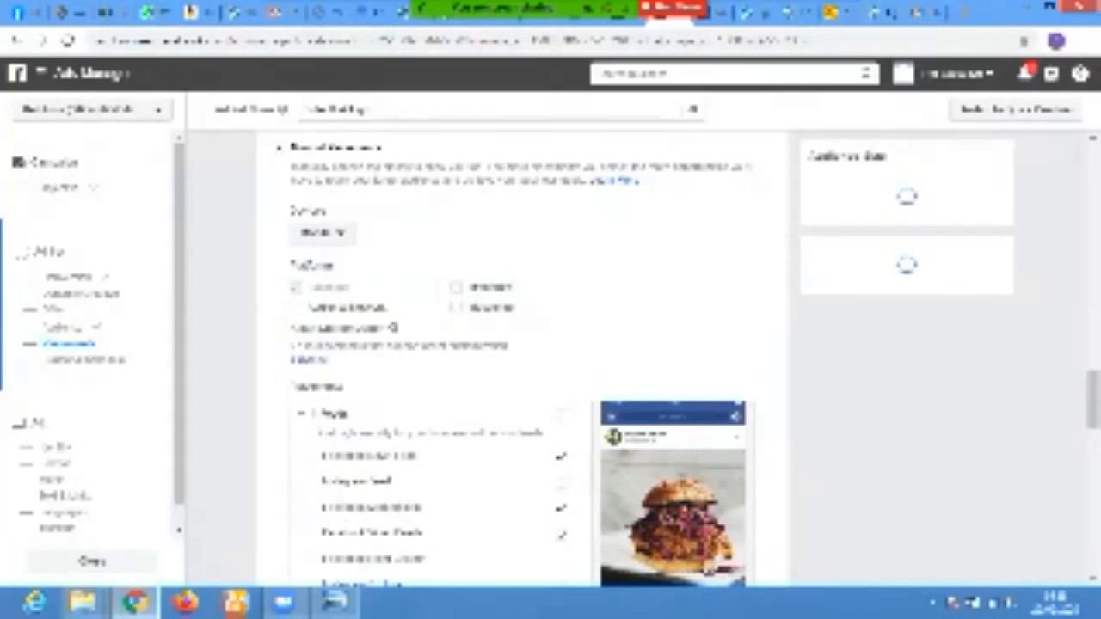
# - Deselect Facebook Marketplace, Facebook Video Feeds and all Stories placements, keeping Facebook News Feed selected
pyautogui.scroll(-5, 517, 361)
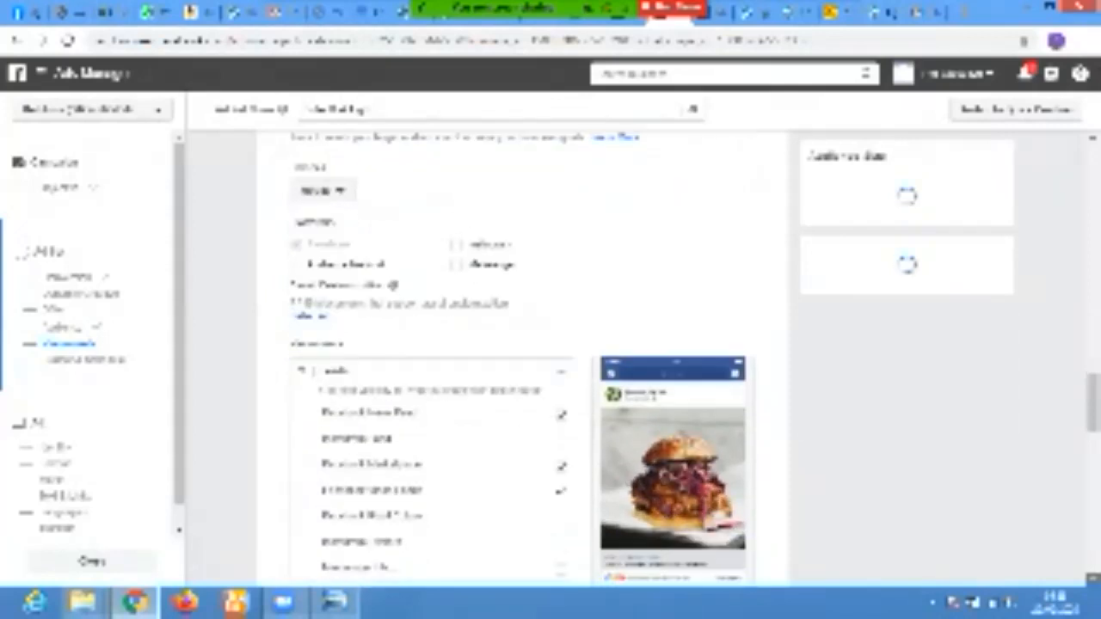
pyautogui.moveTo(432, 281)
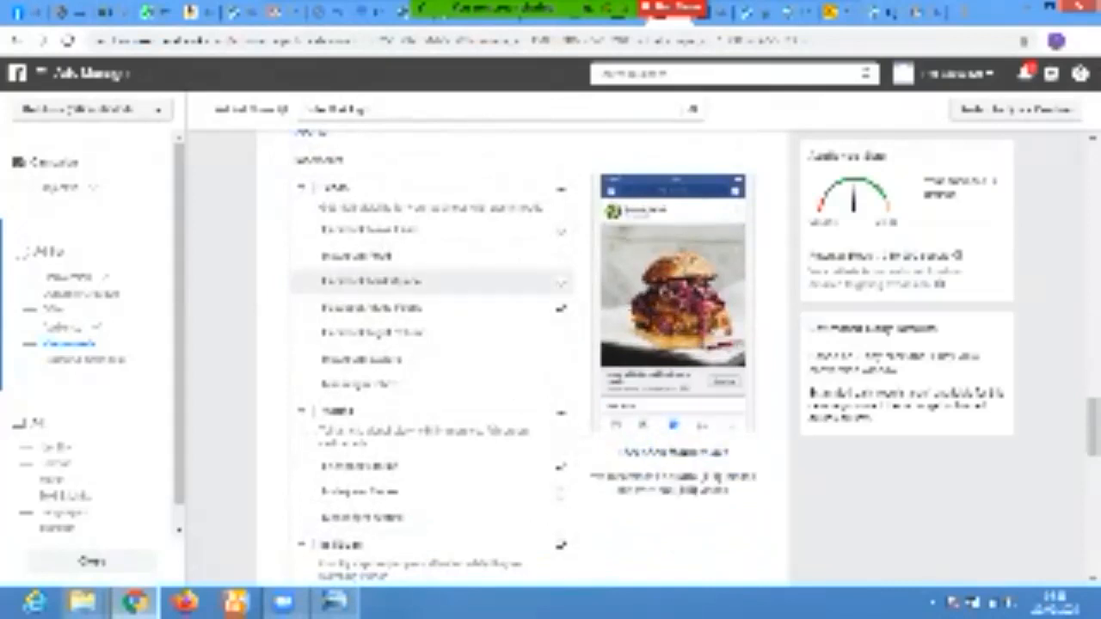
pyautogui.click(561, 283)
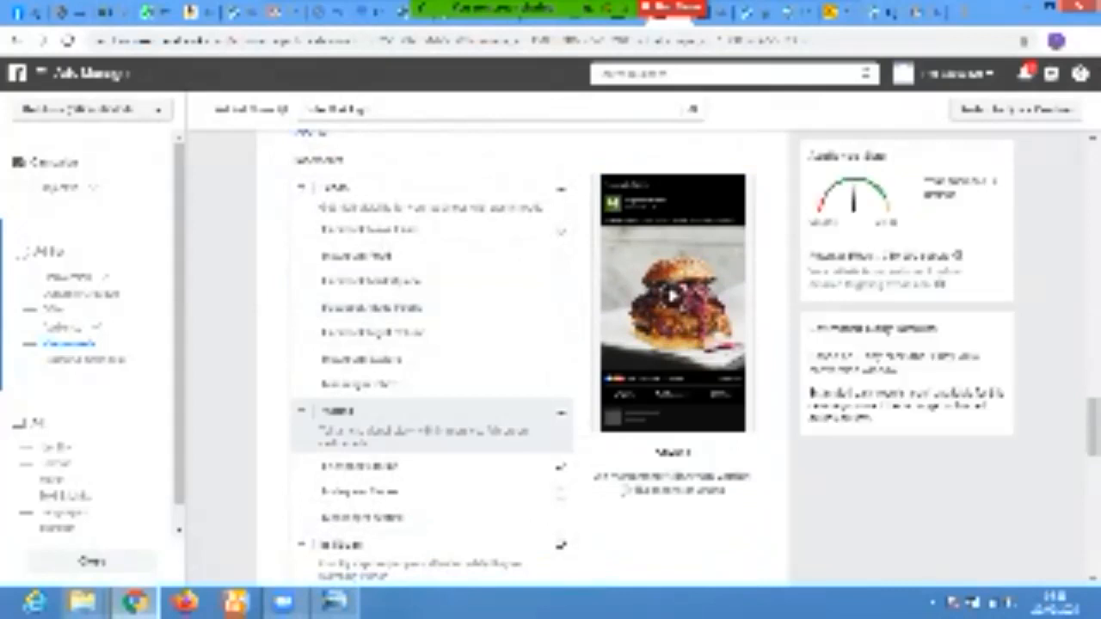
pyautogui.click(561, 412)
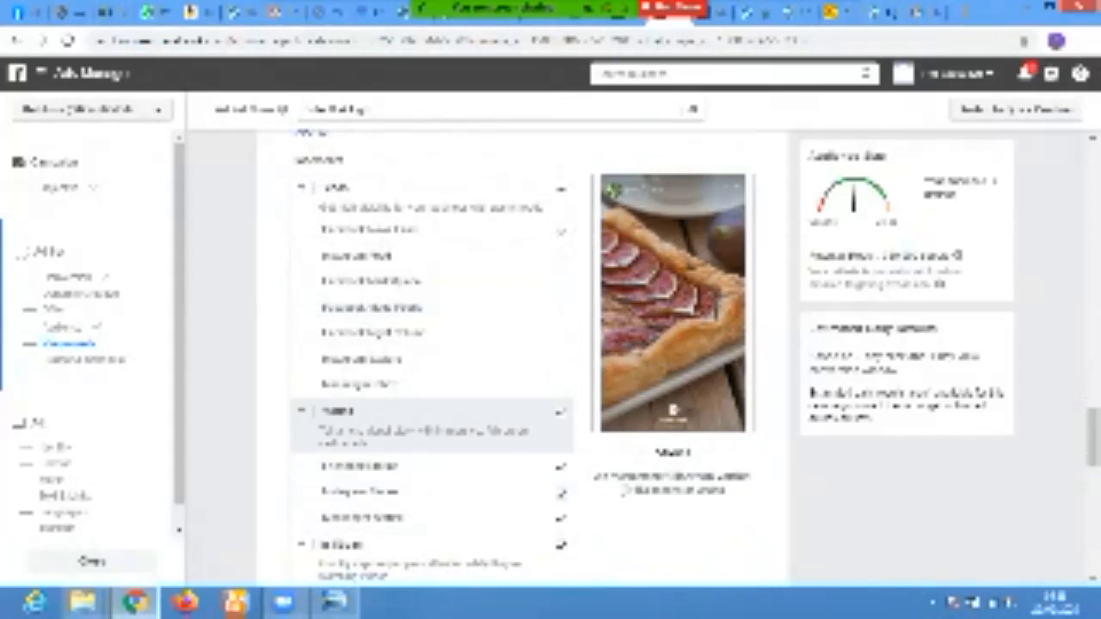
pyautogui.click(561, 493)
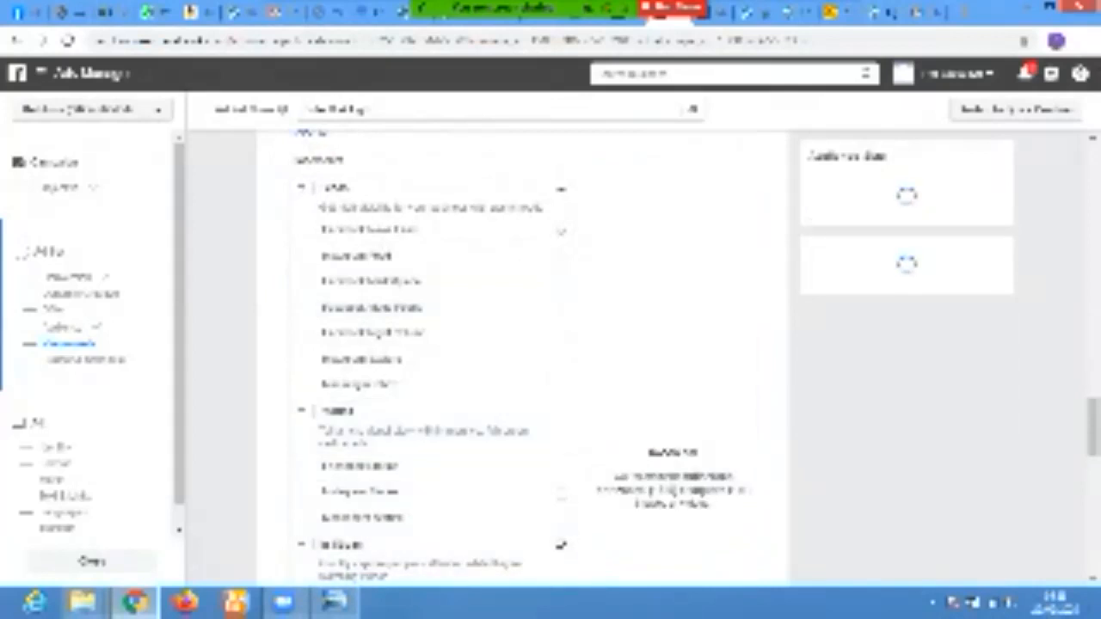
# - Deselect the remaining In-Stream, Search and In-Article placements for the ad set
pyautogui.click(1092, 579)
pyautogui.click(1093, 579)
pyautogui.click(1093, 579)
pyautogui.click(1093, 579)
pyautogui.click(1092, 579)
pyautogui.click(1093, 579)
pyautogui.click(1093, 579)
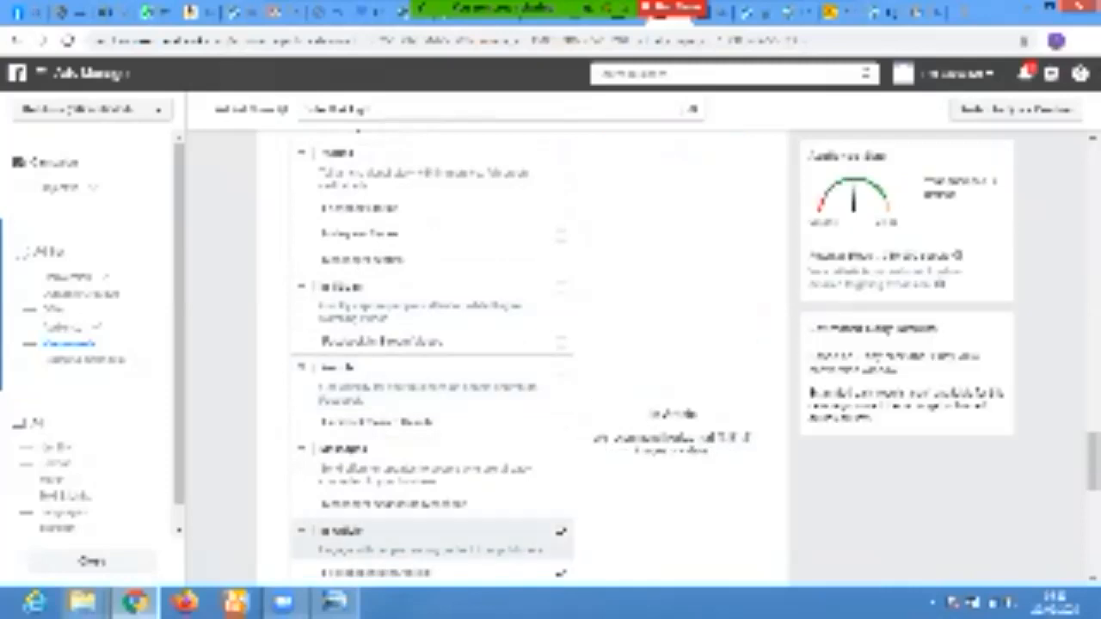
pyautogui.click(561, 531)
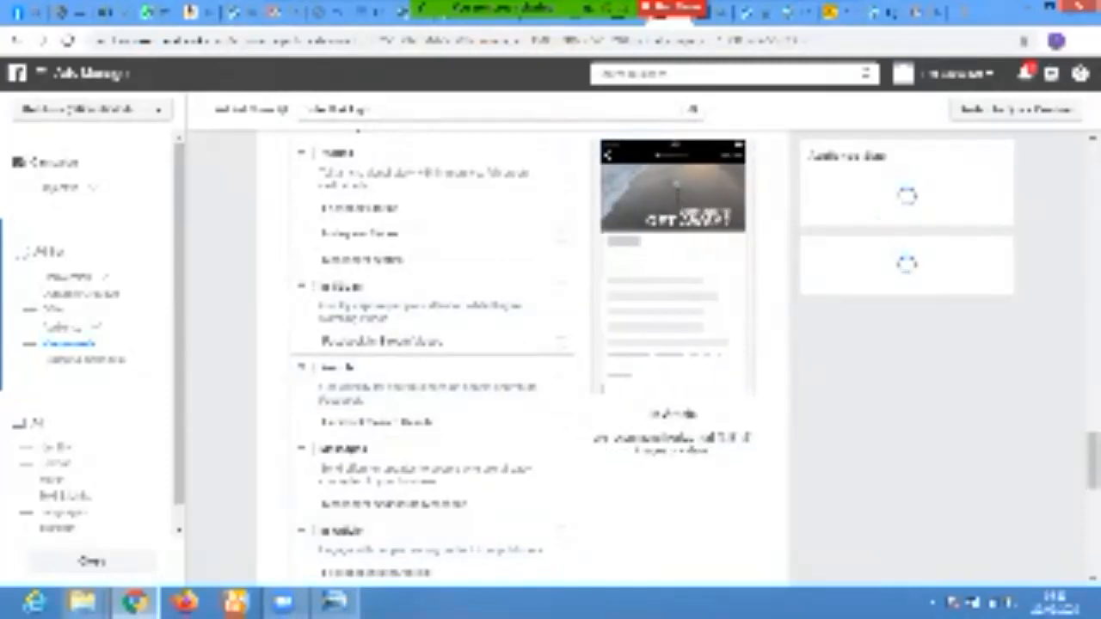
# - Review the full list of placement selections and the Optimization & Spending Controls section of the ad set
pyautogui.scroll(5, 430, 361)
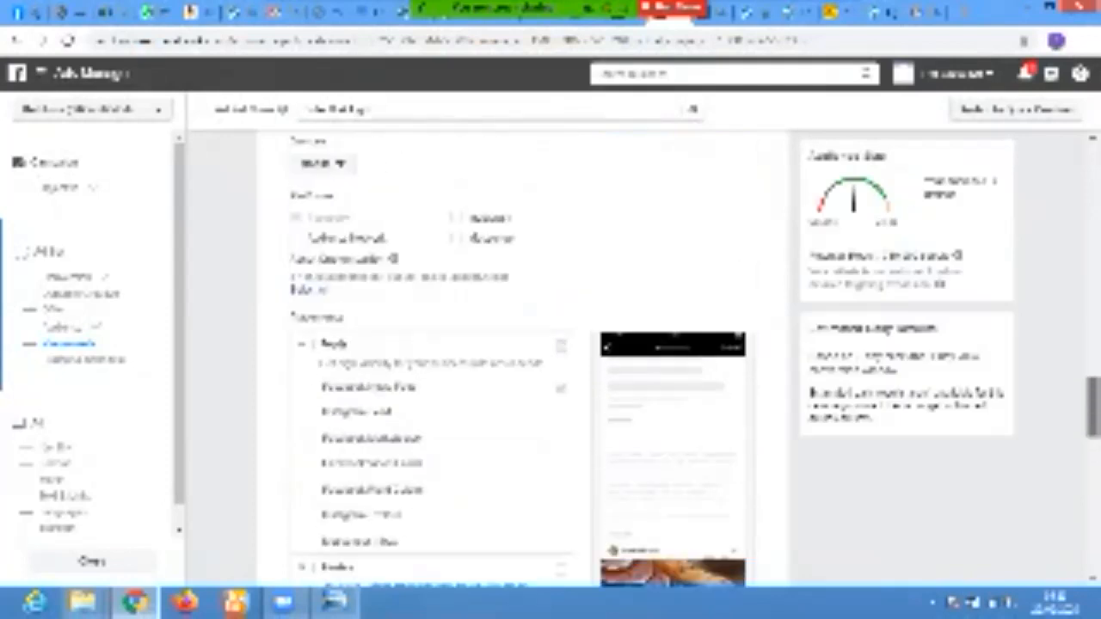
pyautogui.scroll(-5, 430, 362)
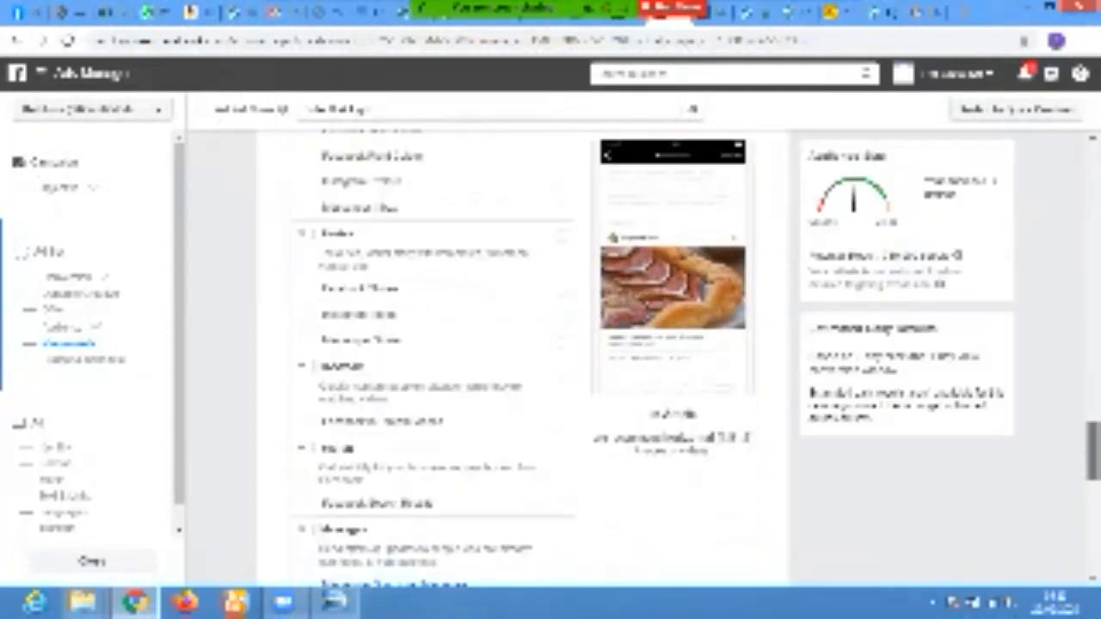
pyautogui.scroll(-3, 430, 361)
pyautogui.scroll(6, 430, 361)
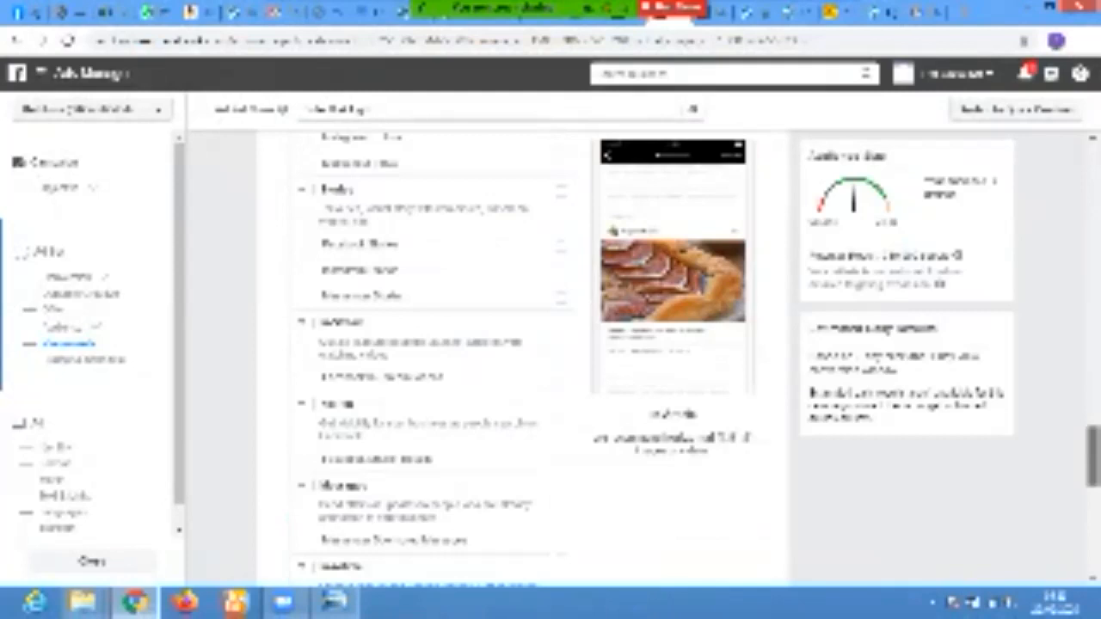
pyautogui.scroll(3, 430, 362)
pyautogui.scroll(-1, 430, 362)
pyautogui.scroll(-5, 430, 362)
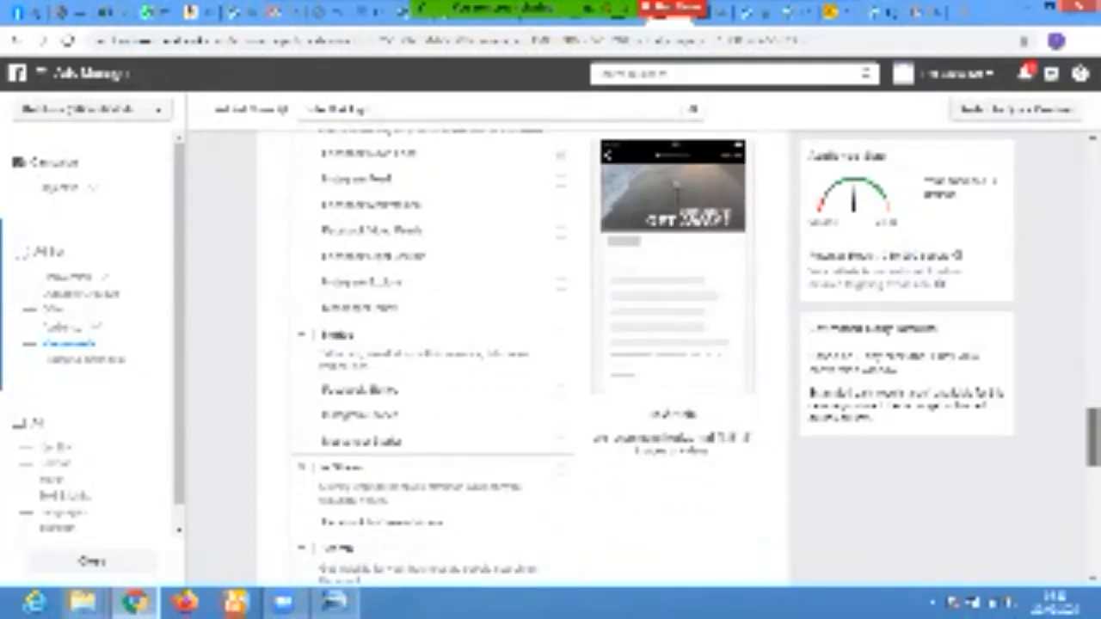
pyautogui.scroll(-5, 430, 361)
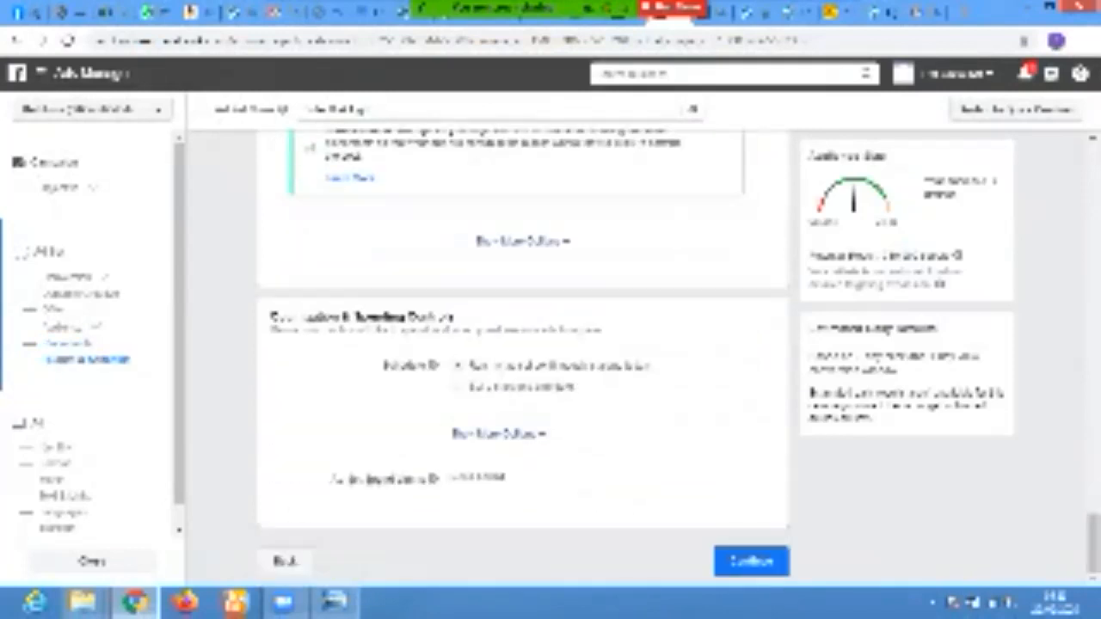
# - Continue from the ad set to the ad level and name the ad Solar Disk Light
pyautogui.click(751, 561)
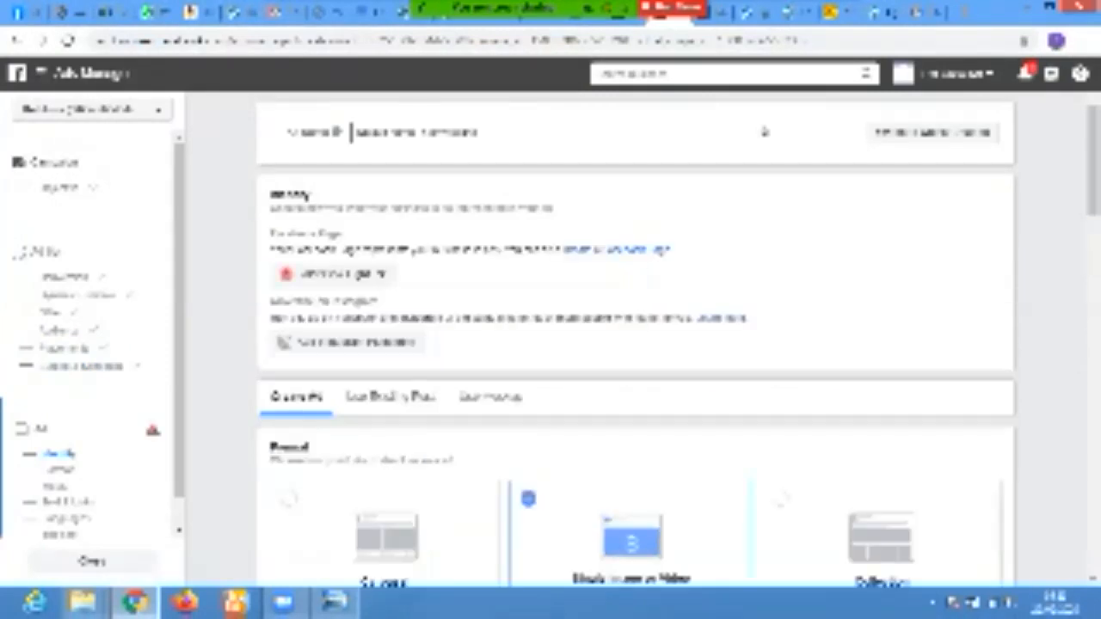
pyautogui.hotkey('ctrl', 'a')
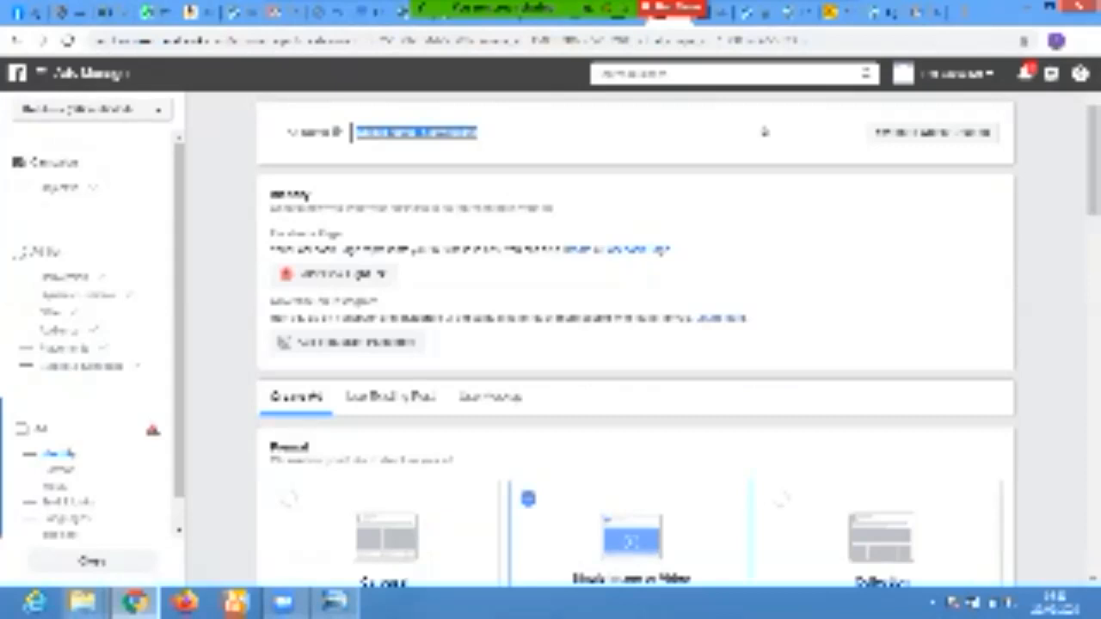
pyautogui.write('Adst 1')
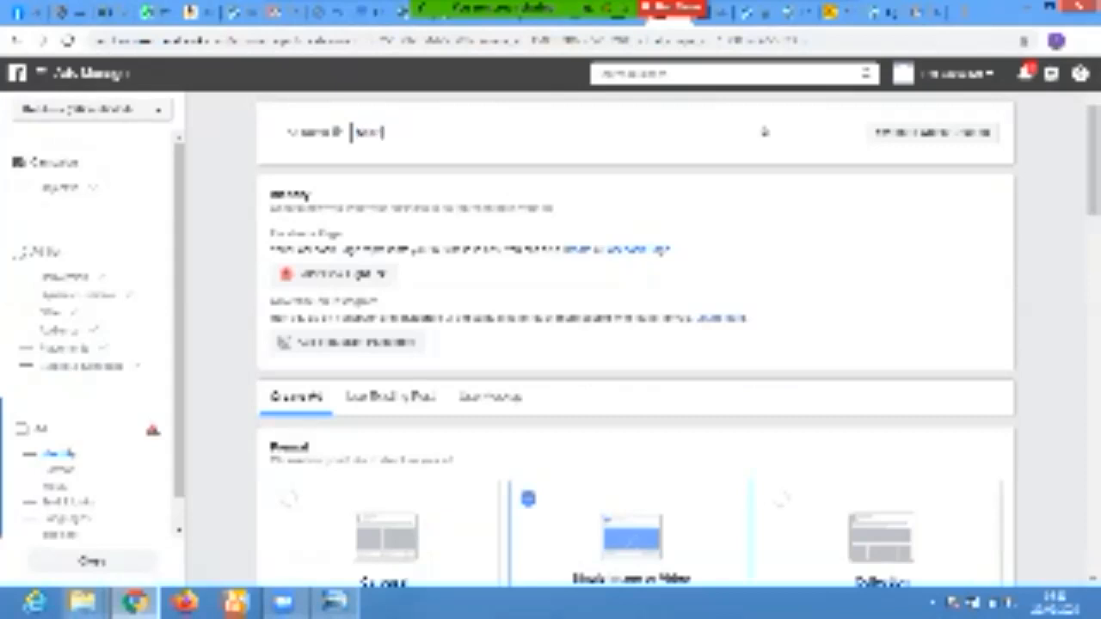
pyautogui.write('0 one')
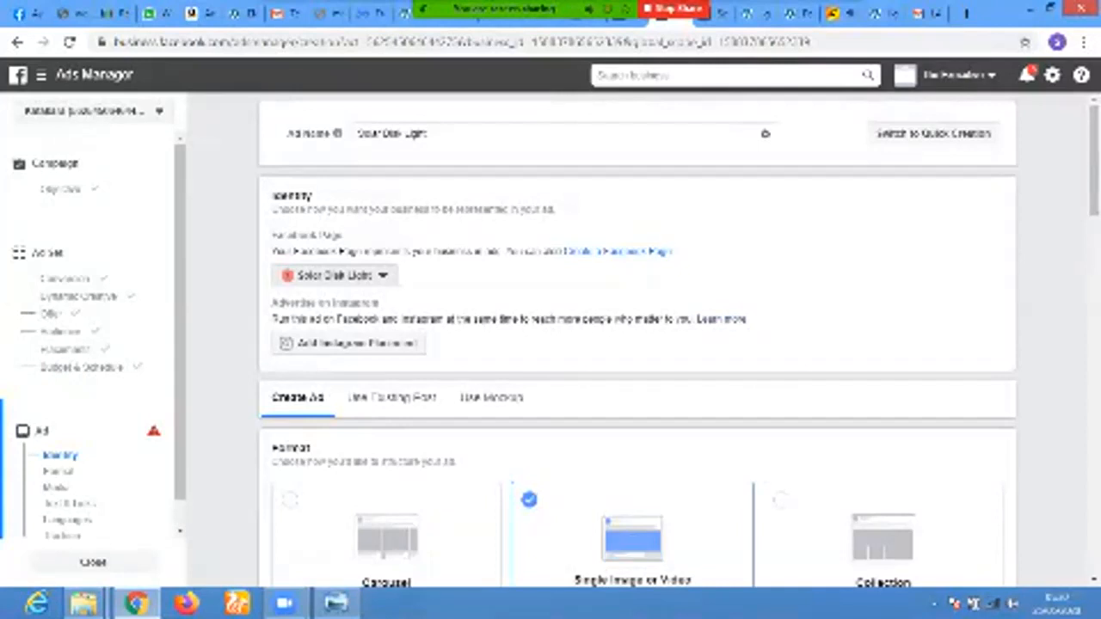
# - Review the ad's identity and format settings down to the Media section
pyautogui.moveTo(1095, 161)
pyautogui.mouseDown()
pyautogui.moveTo(1094, 180)
pyautogui.moveTo(1095, 161)
pyautogui.mouseUp()
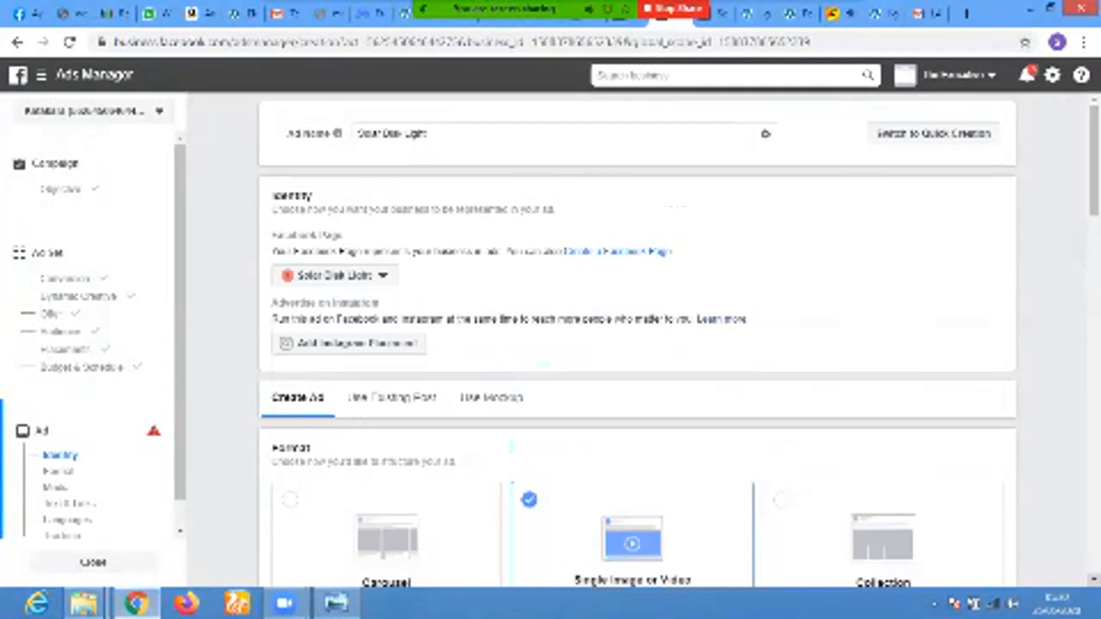
pyautogui.click(1095, 581)
pyautogui.click(1094, 580)
pyautogui.click(1094, 581)
pyautogui.click(1095, 580)
pyautogui.click(1094, 581)
pyautogui.click(1095, 580)
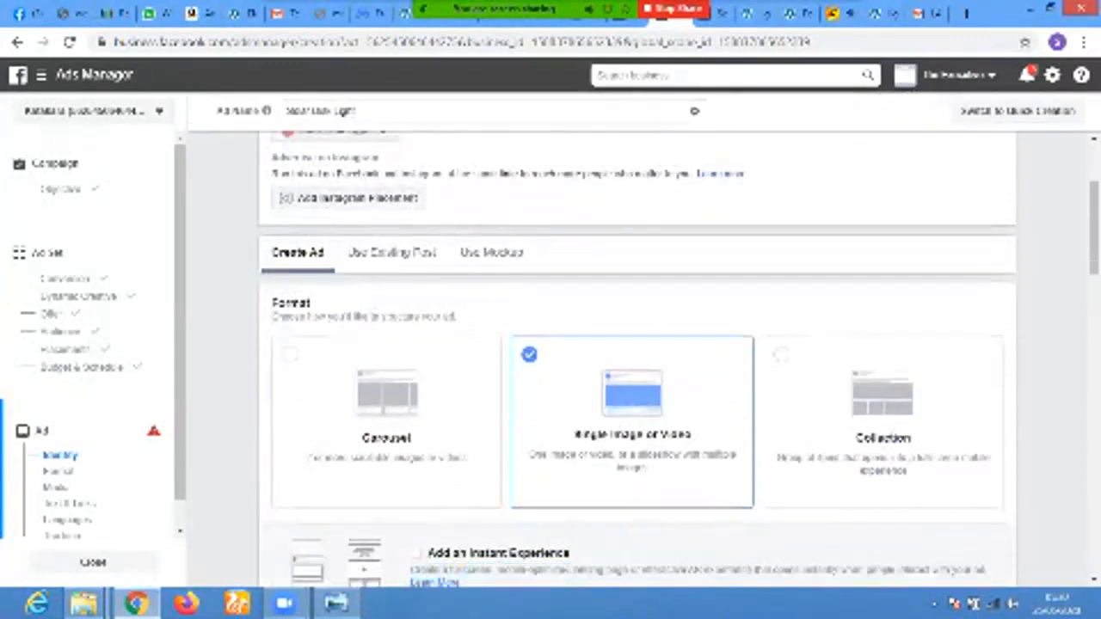
pyautogui.click(1095, 581)
pyautogui.click(1094, 581)
pyautogui.click(1095, 581)
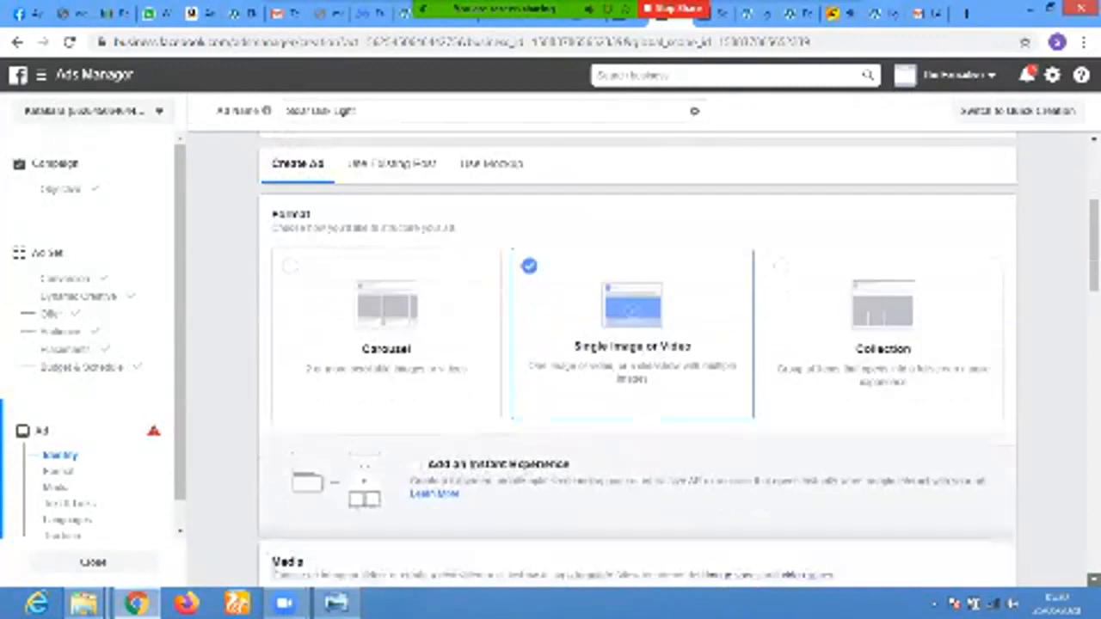
pyautogui.click(1094, 581)
pyautogui.click(1095, 581)
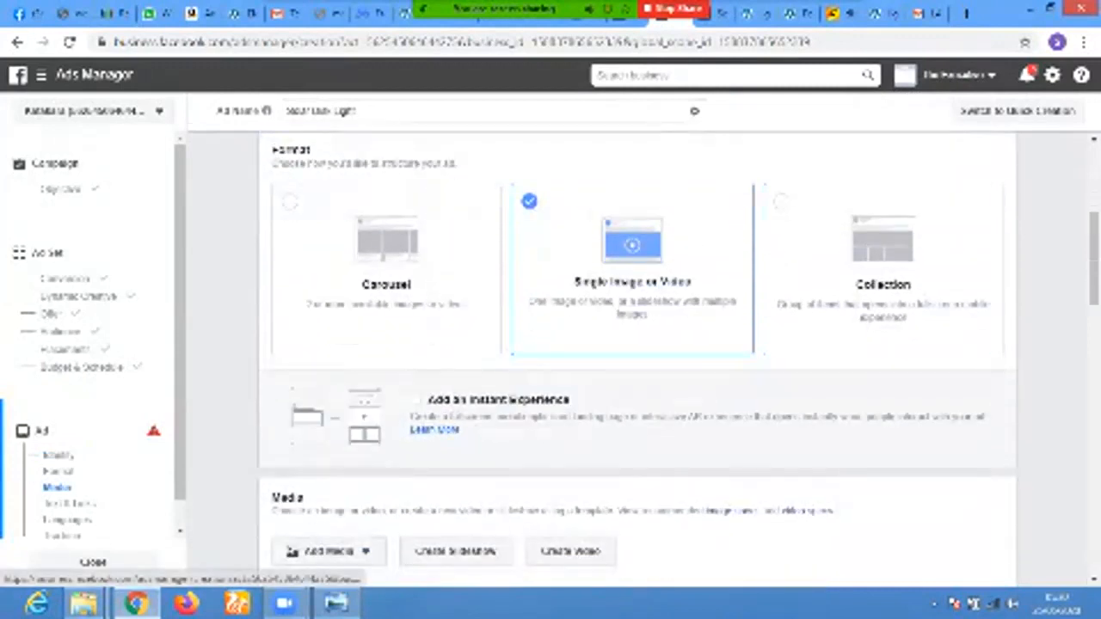
pyautogui.scroll(-5, 638, 359)
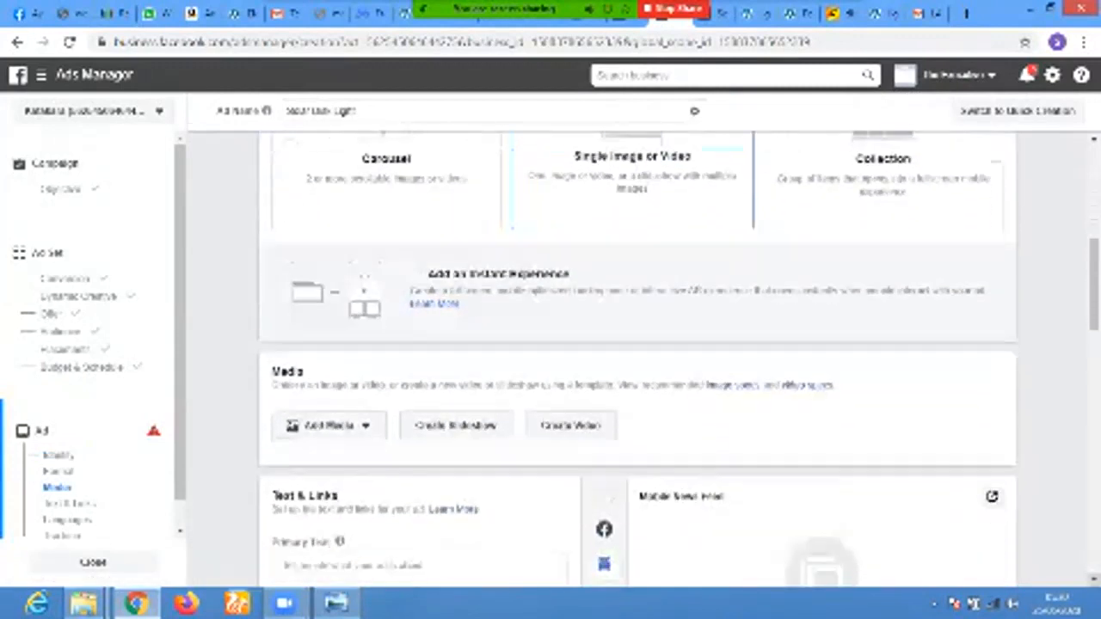
pyautogui.scroll(-1, 638, 360)
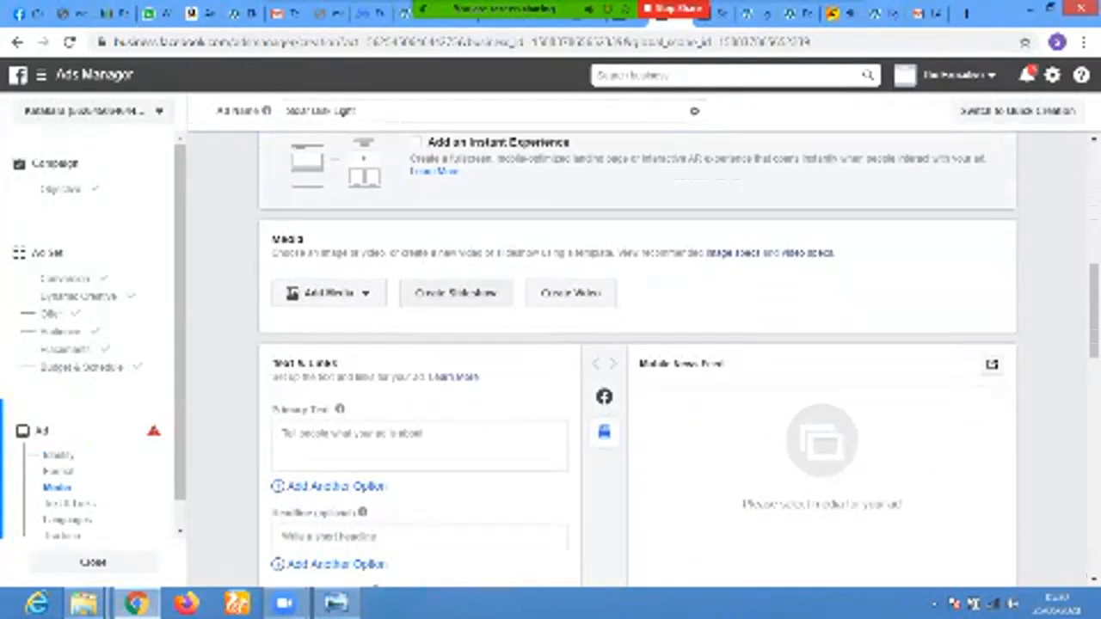
# - Upload the Solar LED Disk Lights video from the Downloads folder as the ad's media
pyautogui.click(329, 294)
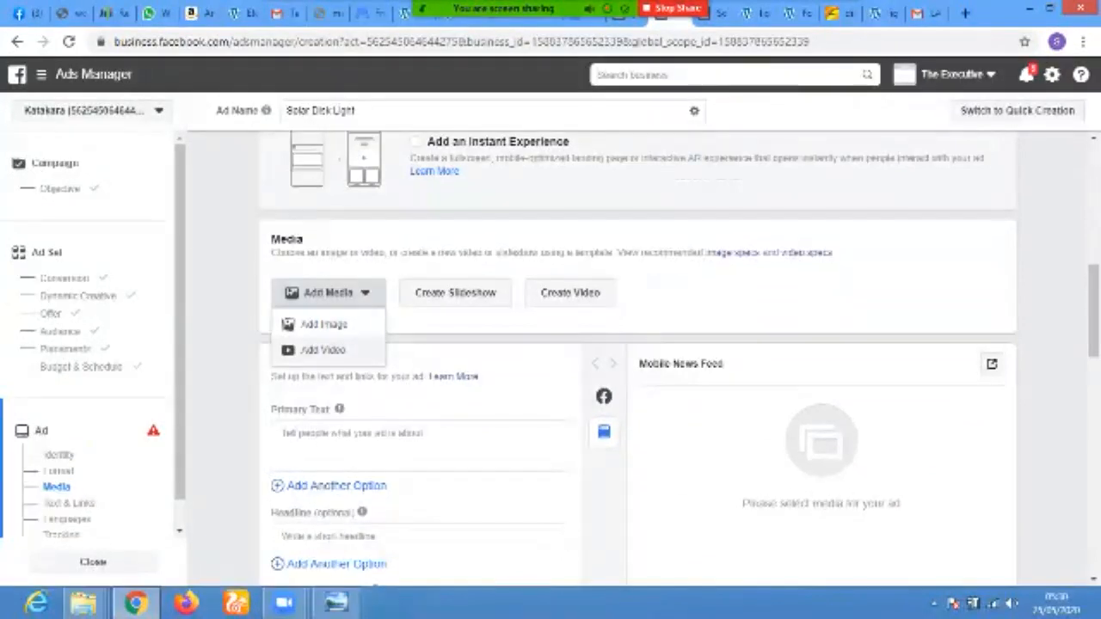
pyautogui.click(323, 350)
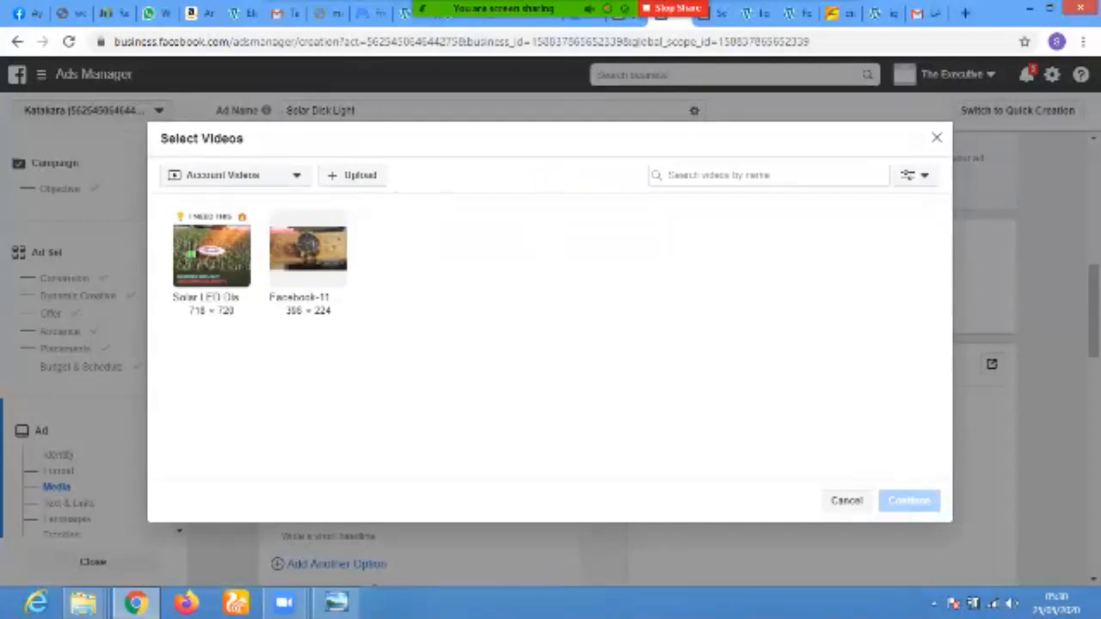
pyautogui.click(365, 175)
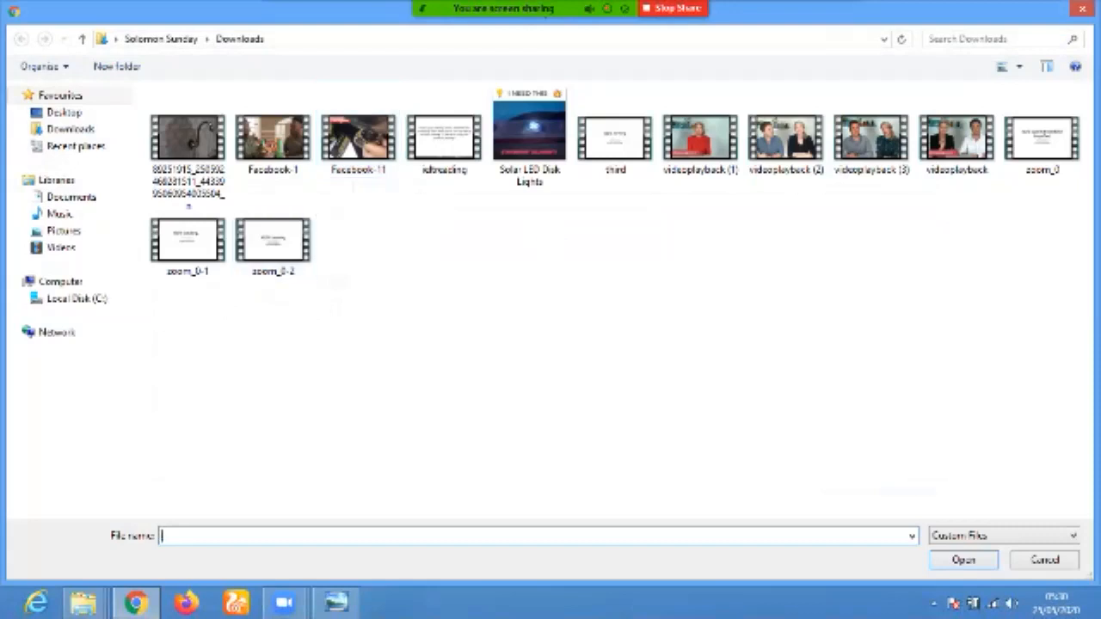
pyautogui.click(530, 138)
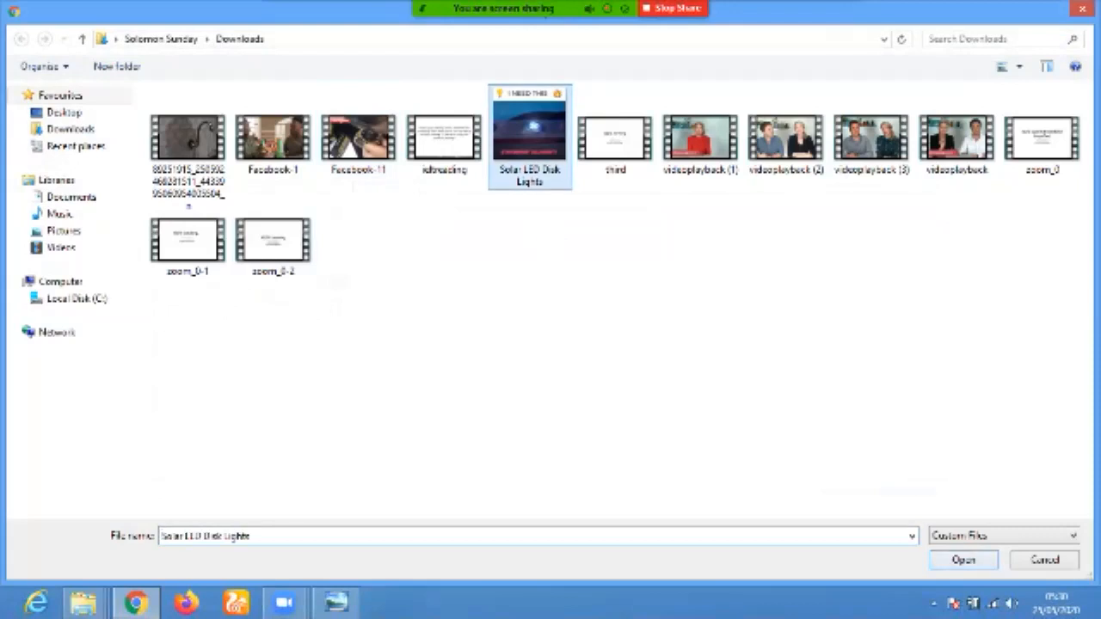
pyautogui.click(964, 560)
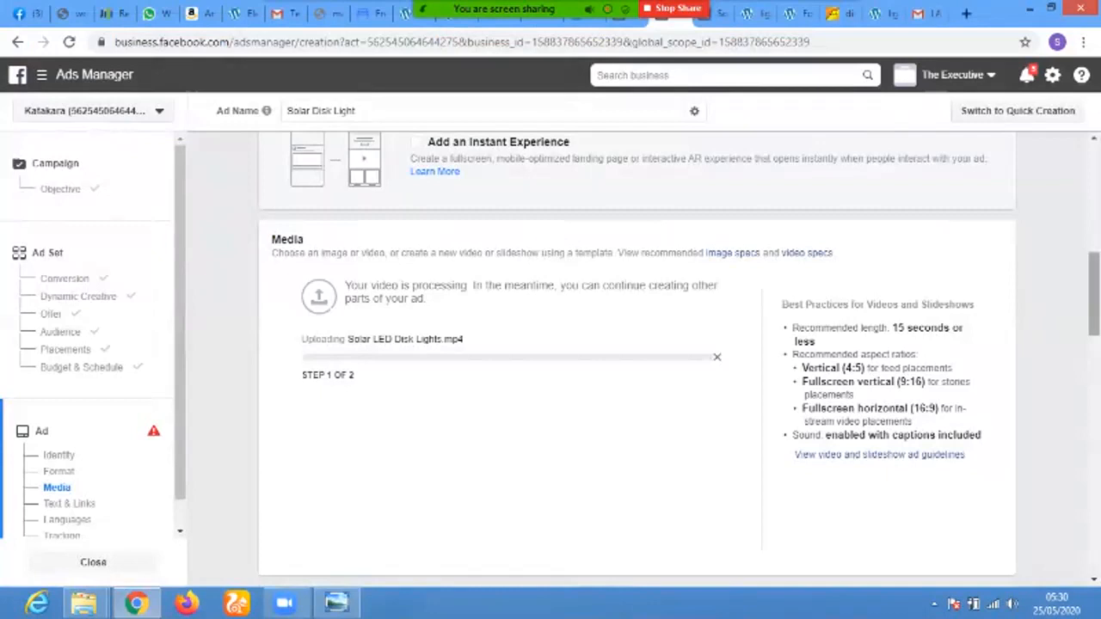
# - Copy the disk light sales text, through the second Click Here Now link, from the Gmail message into the ad's Primary Text
pyautogui.moveTo(1094, 295); pyautogui.dragTo(1094, 351)
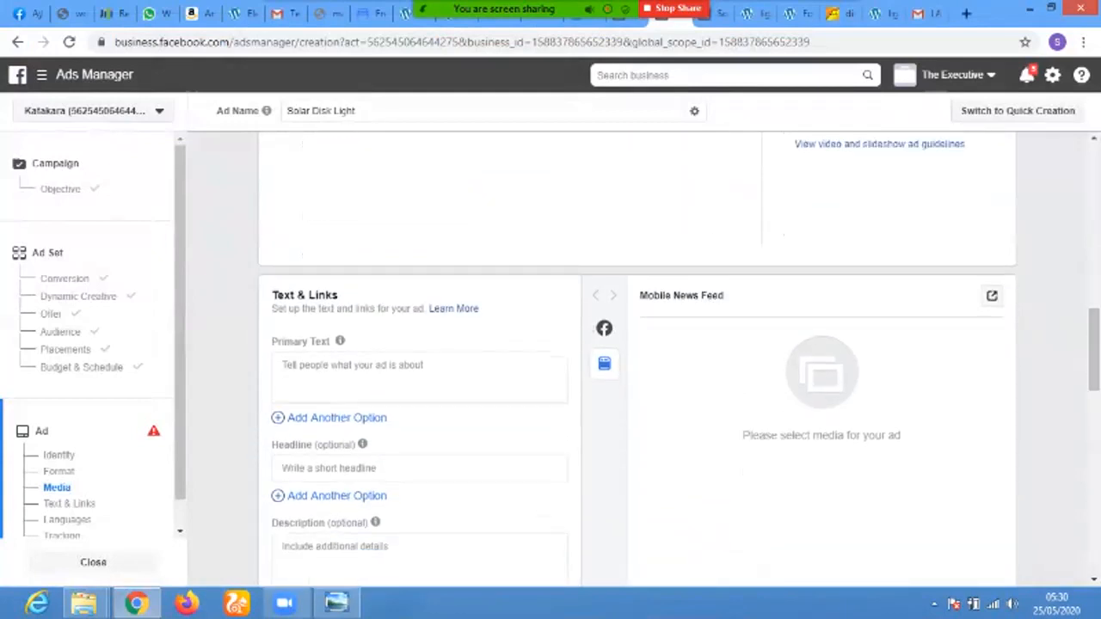
pyautogui.click(420, 377)
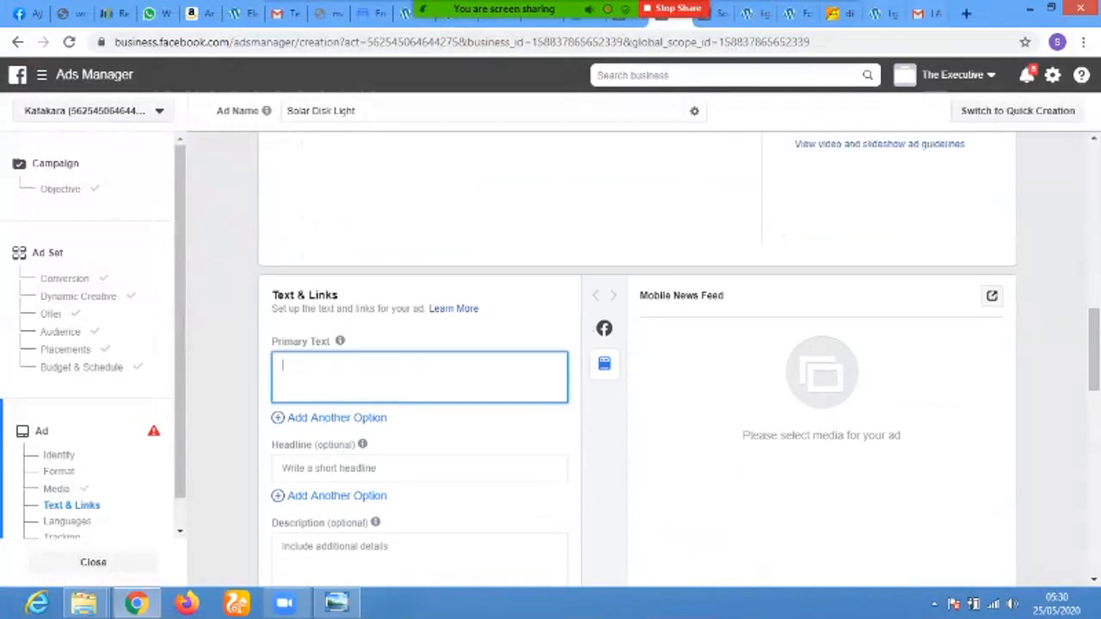
pyautogui.click(927, 14)
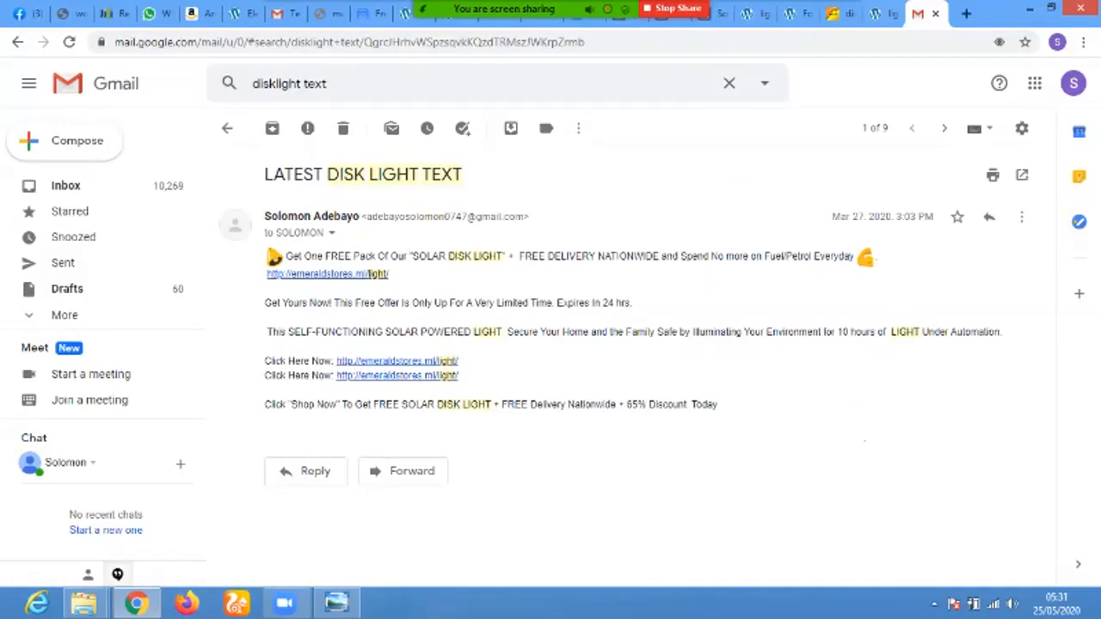
pyautogui.moveTo(461, 379); pyautogui.dragTo(267, 256)
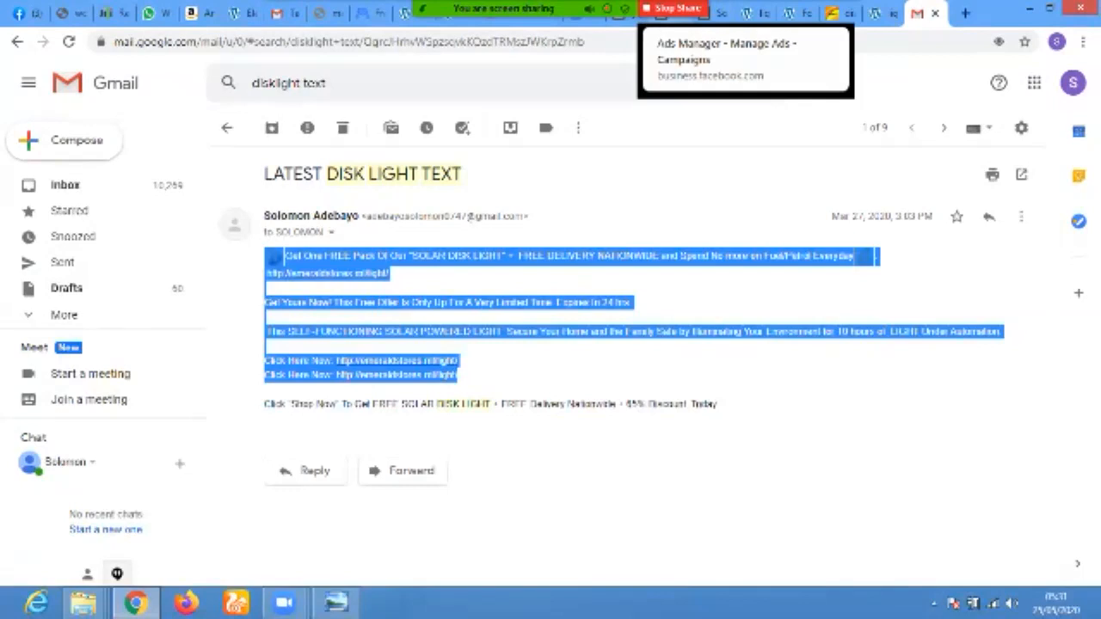
pyautogui.click(660, 13)
pyautogui.click(353, 370)
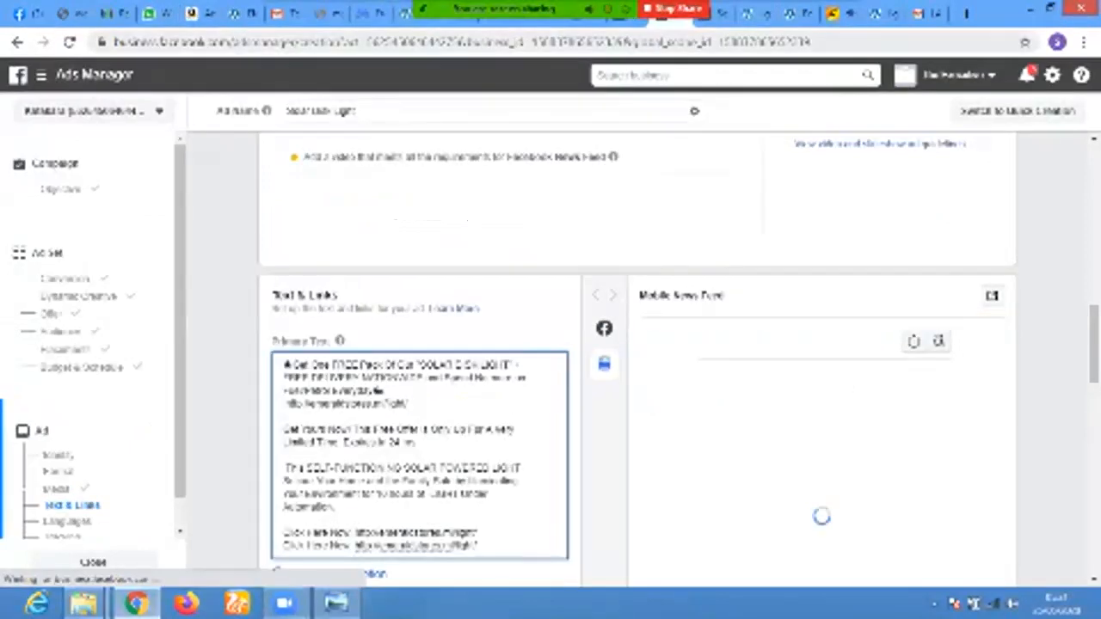
pyautogui.click(882, 13)
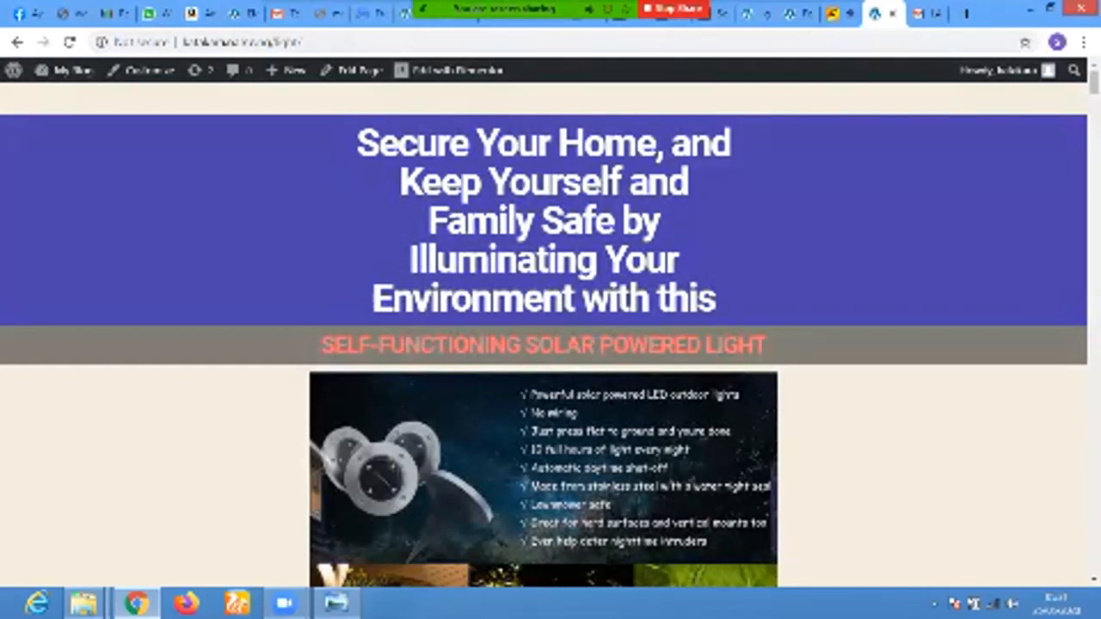
pyautogui.click(314, 42)
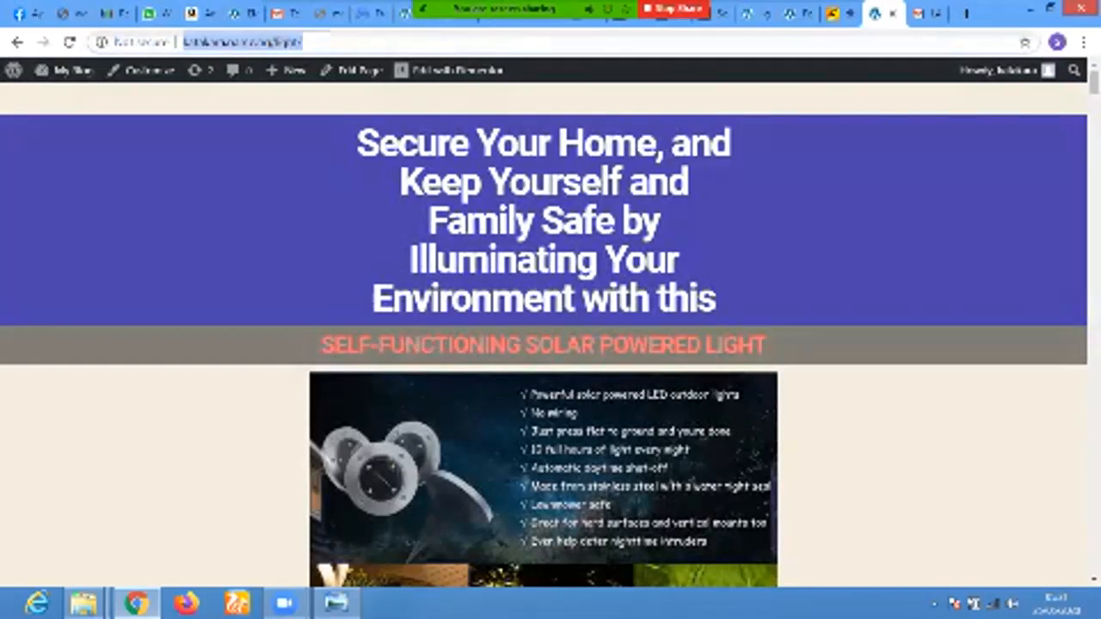
pyautogui.click(675, 23)
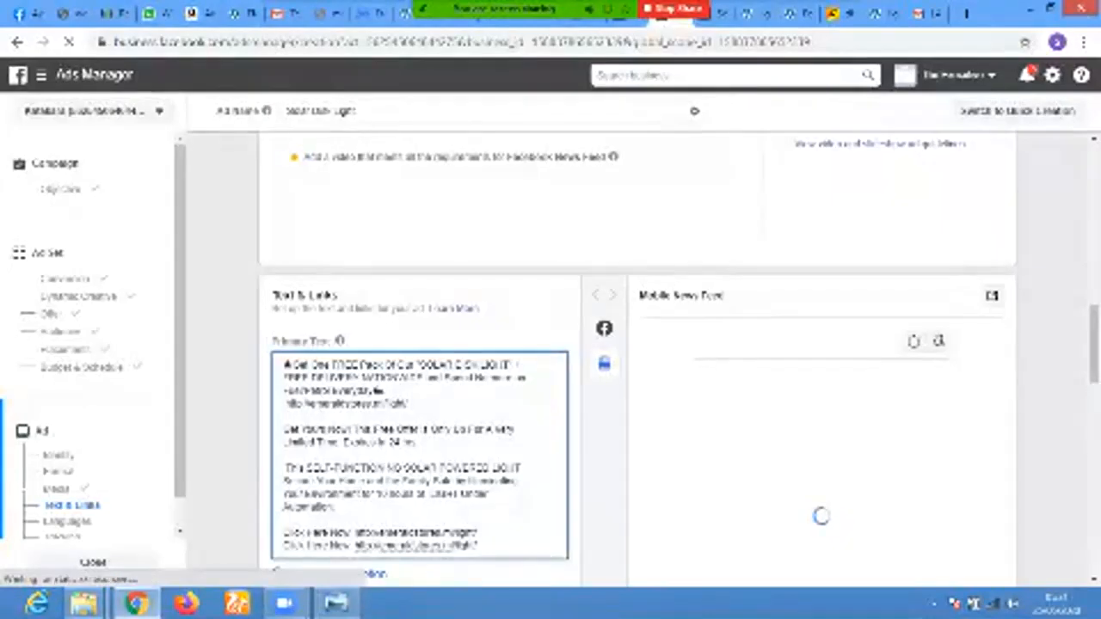
pyautogui.scroll(-3, 637, 361)
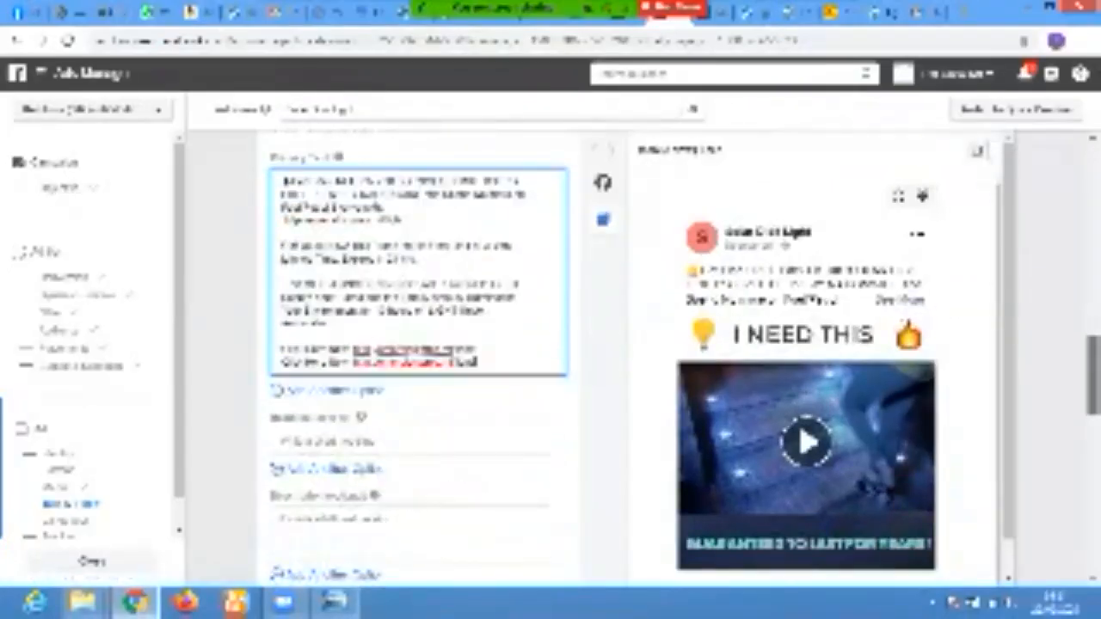
pyautogui.scroll(-1, 481, 413)
pyautogui.click(482, 411)
pyautogui.moveTo(482, 411); pyautogui.dragTo(465, 568)
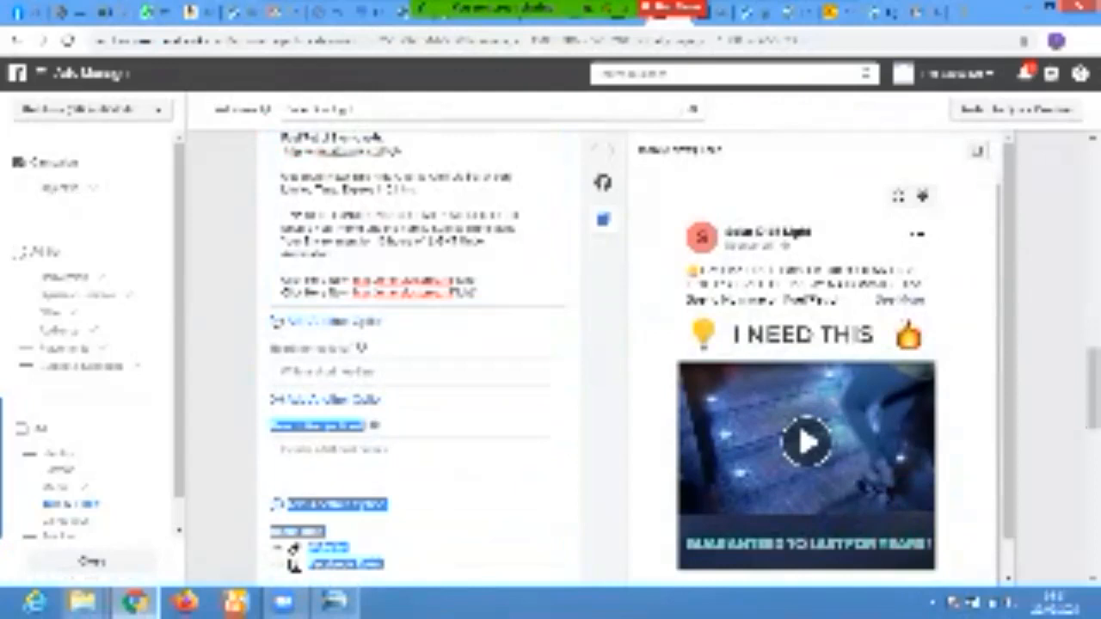
pyautogui.click(482, 517)
pyautogui.moveTo(1093, 389); pyautogui.dragTo(1093, 413)
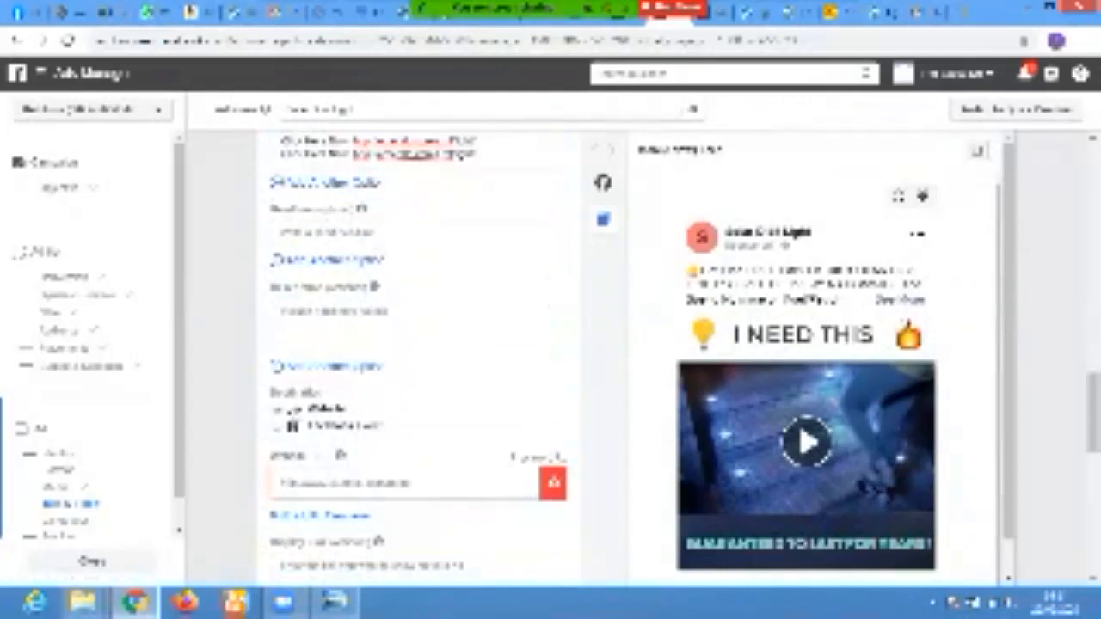
pyautogui.click(404, 483)
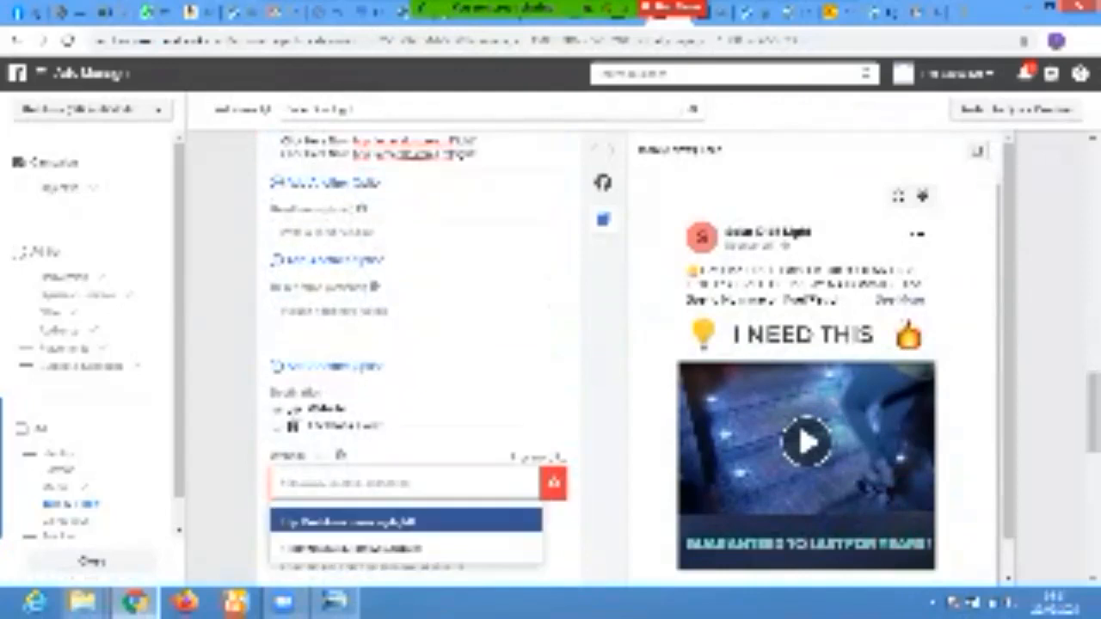
pyautogui.hotkey('ctrl', 'v')
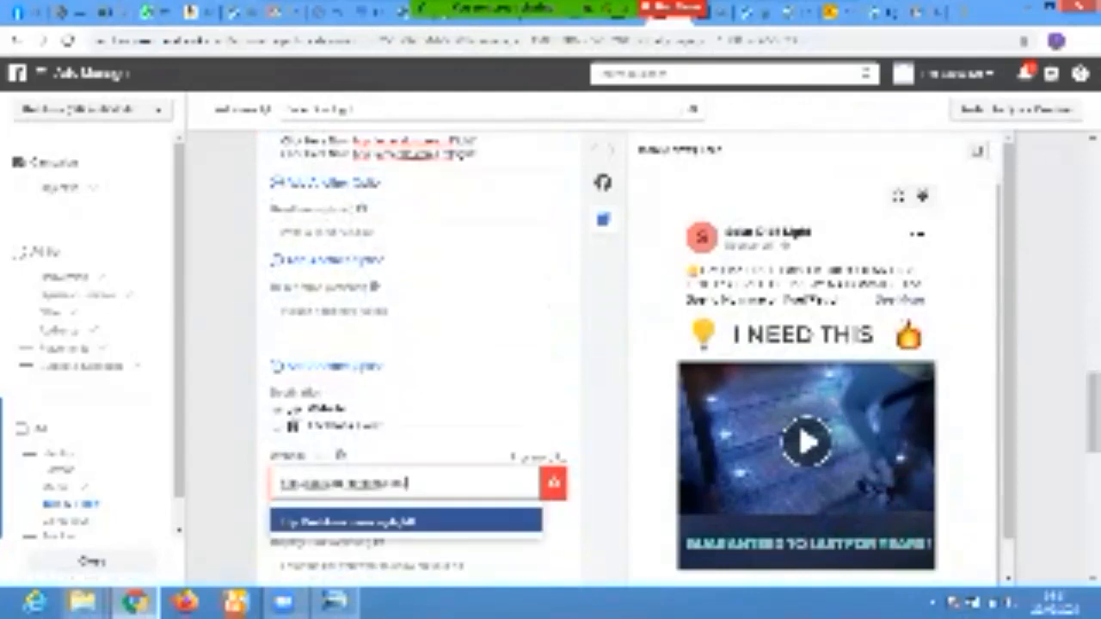
pyautogui.press('Return')
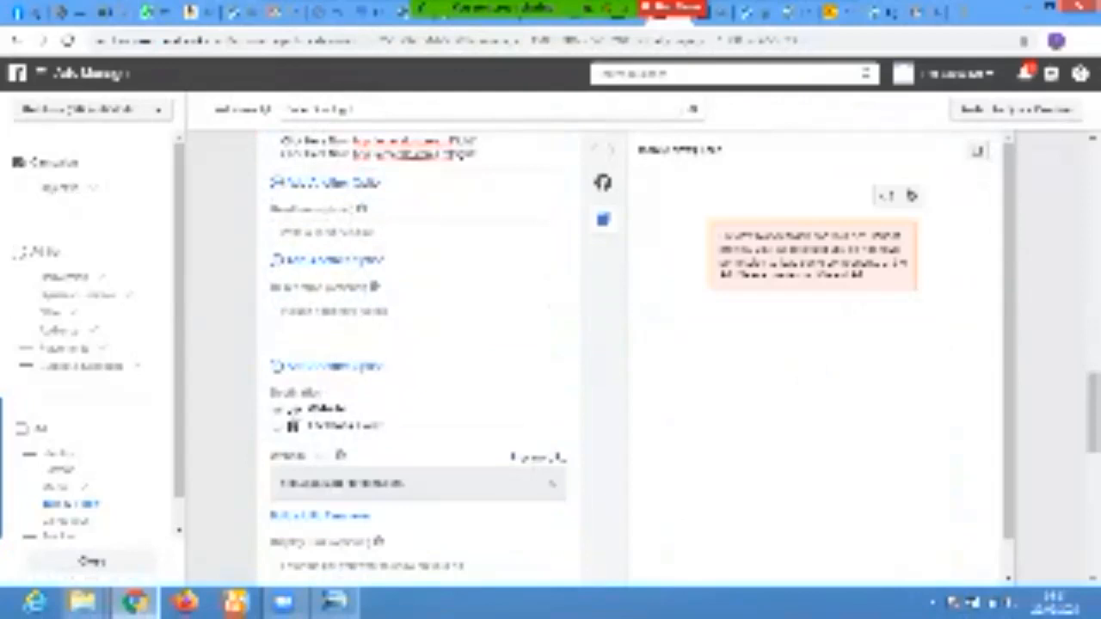
pyautogui.click(1094, 138)
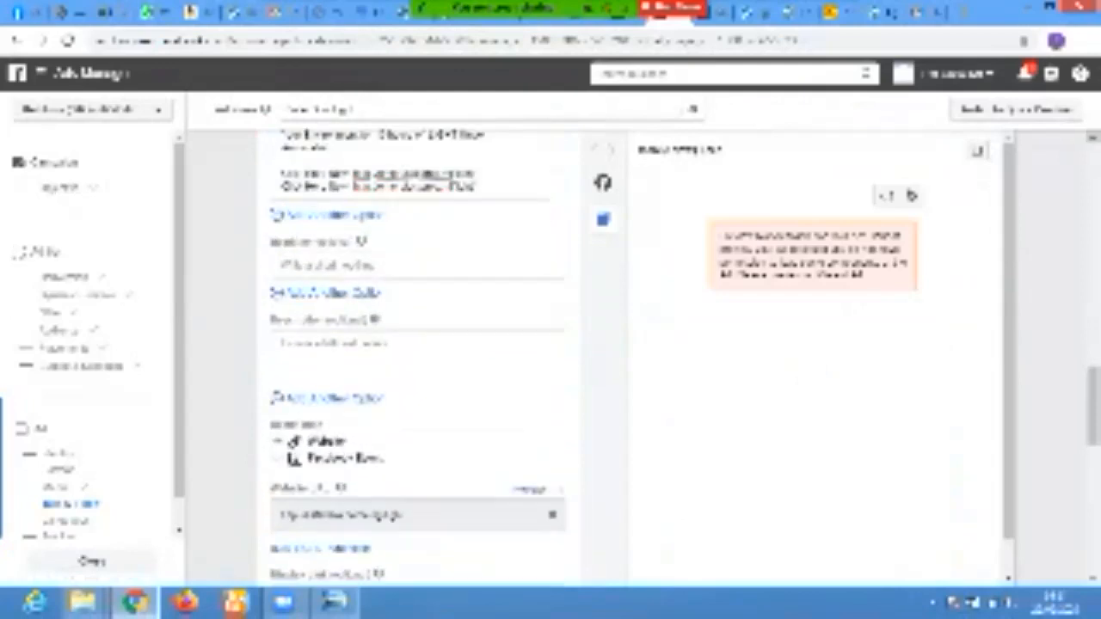
pyautogui.scroll(3, 418, 361)
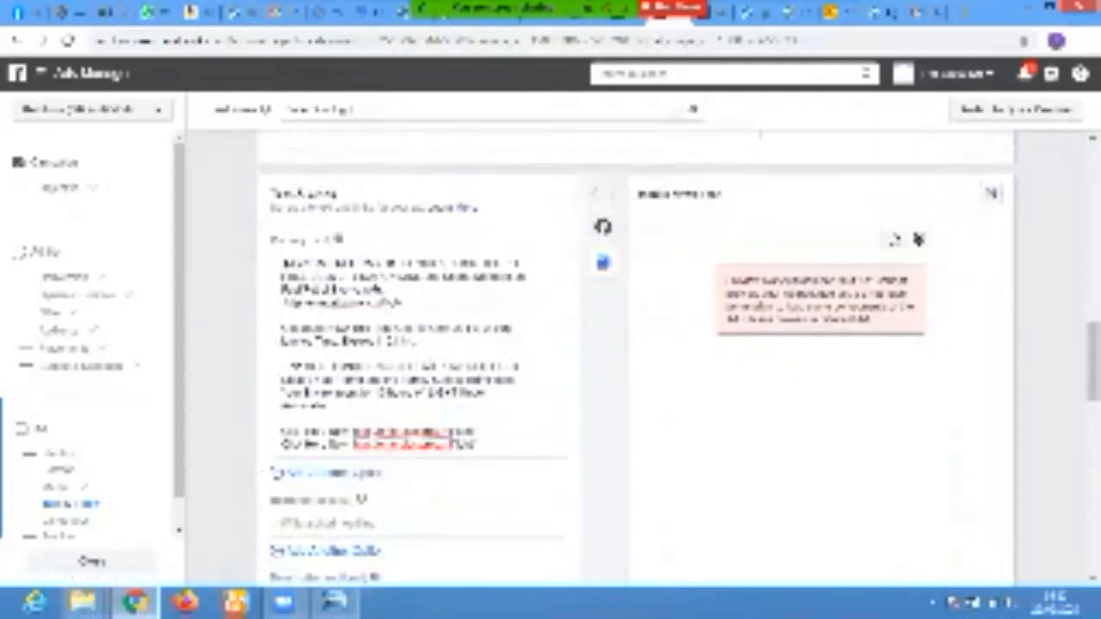
pyautogui.click(476, 444)
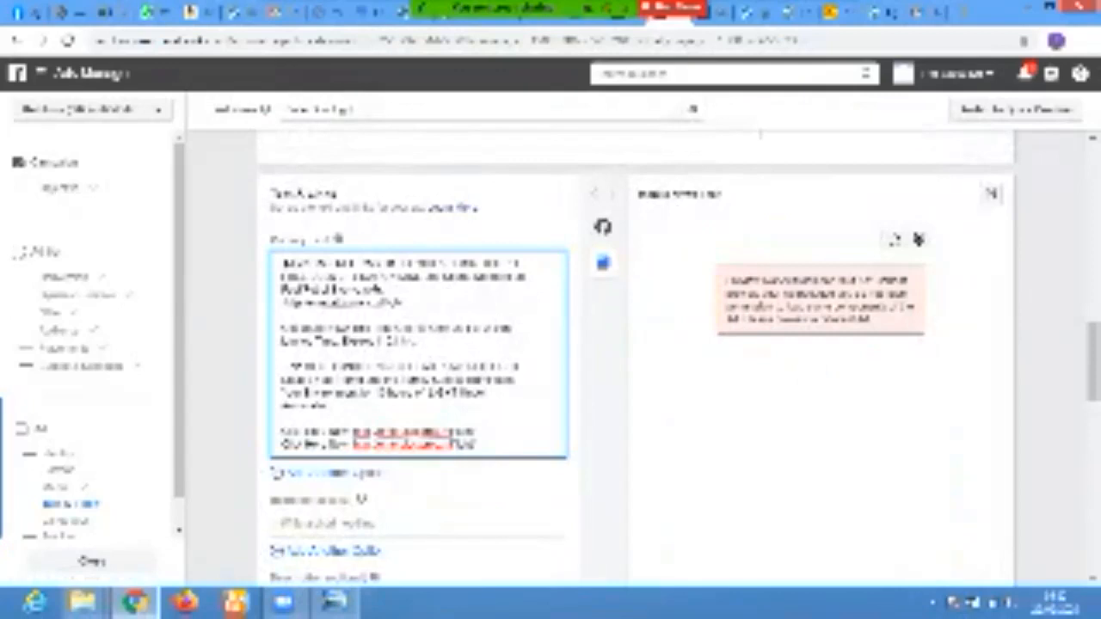
pyautogui.click(420, 445)
pyautogui.click(464, 444)
pyautogui.press('BackSpace')
pyautogui.press('BackSpace')
pyautogui.press('BackSpace')
pyautogui.press('BackSpace')
pyautogui.press('BackSpace')
pyautogui.press('BackSpace')
pyautogui.press('BackSpace')
pyautogui.press('BackSpace')
pyautogui.press('BackSpace')
pyautogui.press('BackSpace')
pyautogui.press('BackSpace')
pyautogui.press('BackSpace')
pyautogui.press('BackSpace')
pyautogui.press('BackSpace')
pyautogui.press('BackSpace')
pyautogui.press('BackSpace')
pyautogui.press('BackSpace')
pyautogui.press('BackSpace')
pyautogui.press('BackSpace')
pyautogui.press('BackSpace')
pyautogui.press('BackSpace')
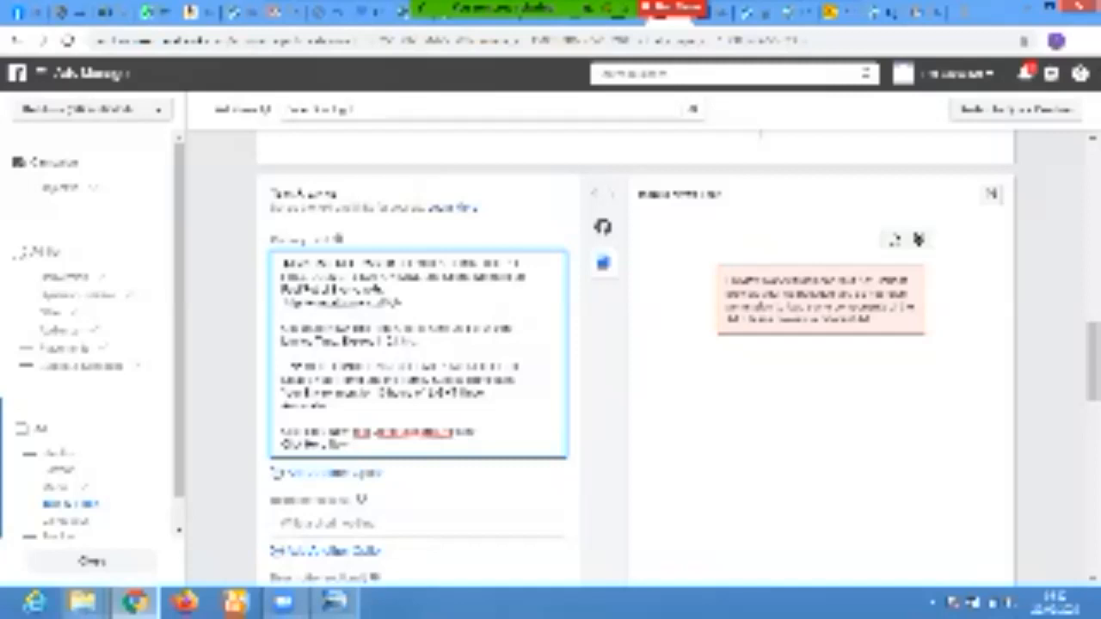
pyautogui.hotkey('ctrl', 'v')
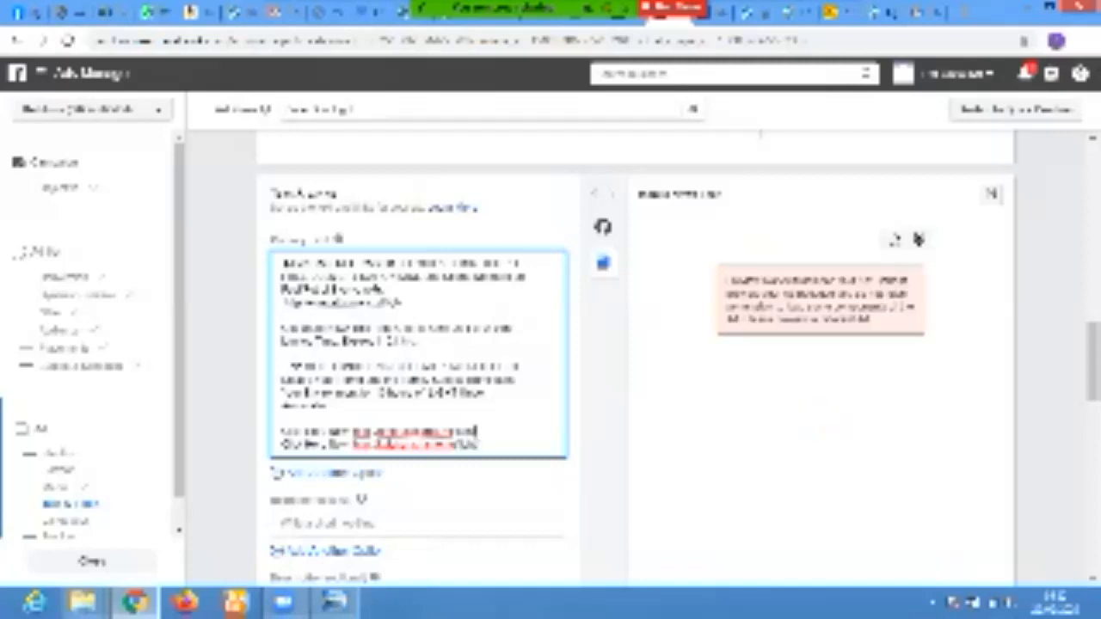
# - Delete the old link from the first Click Here Now line of the Primary Text
pyautogui.press('BackSpace')
pyautogui.press('BackSpace')
pyautogui.press('BackSpace')
pyautogui.press('BackSpace')
pyautogui.press('BackSpace')
pyautogui.press('BackSpace')
pyautogui.press('BackSpace')
pyautogui.press('BackSpace')
pyautogui.press('BackSpace')
pyautogui.press('BackSpace')
pyautogui.press('BackSpace')
pyautogui.press('BackSpace')
pyautogui.press('BackSpace')
pyautogui.press('BackSpace')
pyautogui.press('BackSpace')
pyautogui.press('BackSpace')
pyautogui.press('BackSpace')
pyautogui.press('BackSpace')
pyautogui.press('BackSpace')
pyautogui.press('BackSpace')
pyautogui.press('BackSpace')
pyautogui.press('BackSpace')
pyautogui.press('BackSpace')
pyautogui.press('BackSpace')
pyautogui.press('BackSpace')
pyautogui.press('BackSpace')
pyautogui.press('BackSpace')
pyautogui.press('BackSpace')
pyautogui.press('BackSpace')
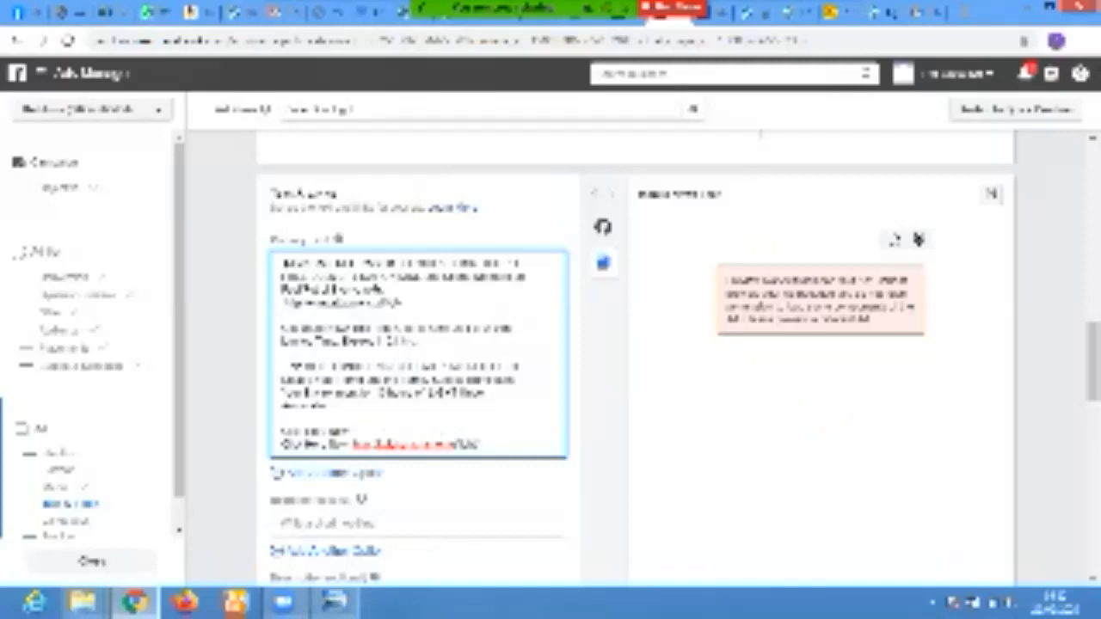
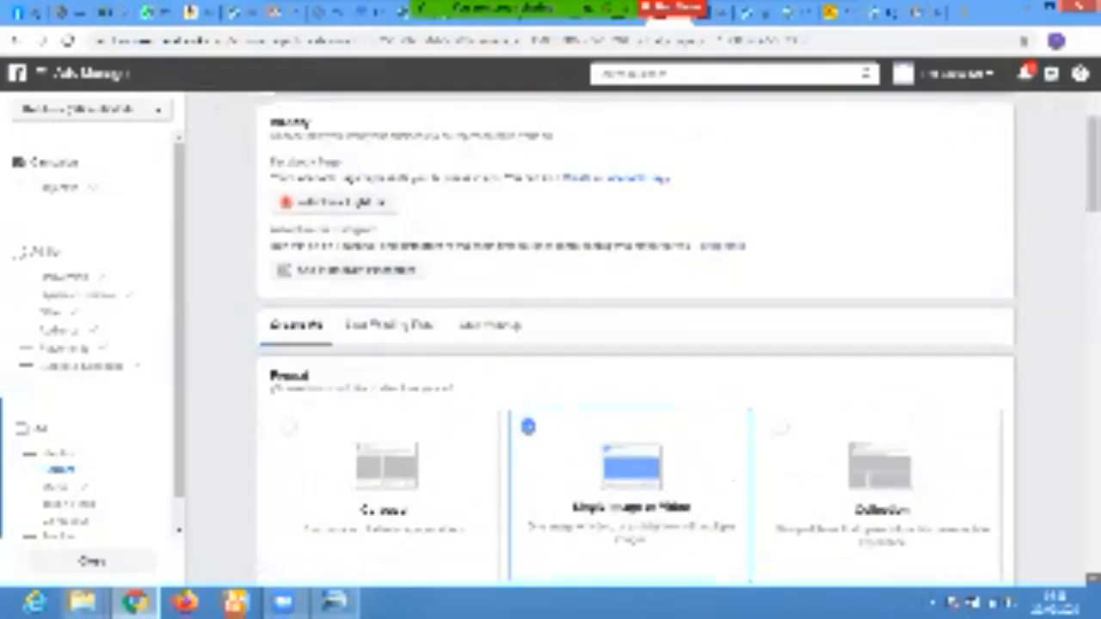
# - Review the ad from the Format section through its media and Primary Text, including the Mobile News Feed preview
pyautogui.scroll(-5, 636, 362)
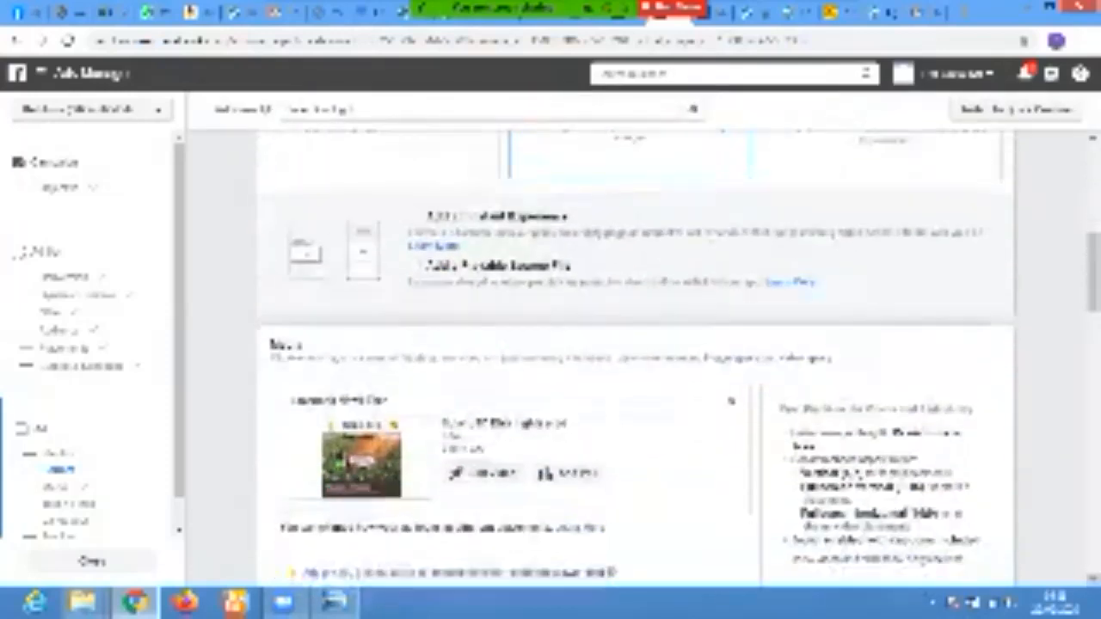
pyautogui.scroll(-3, 636, 361)
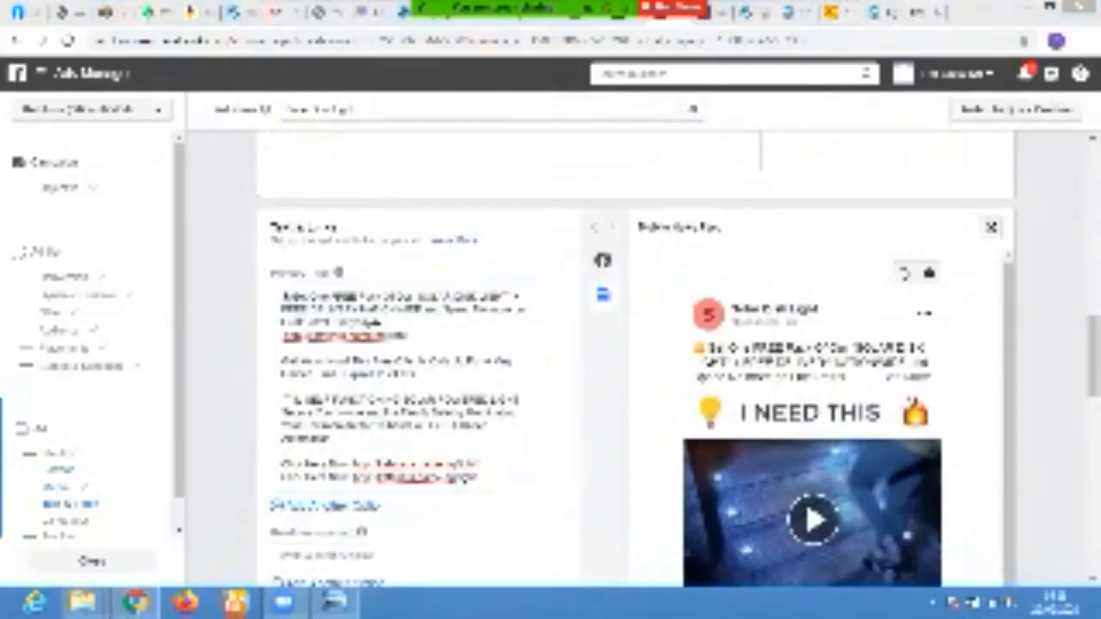
pyautogui.click(413, 388)
pyautogui.scroll(-2, 413, 387)
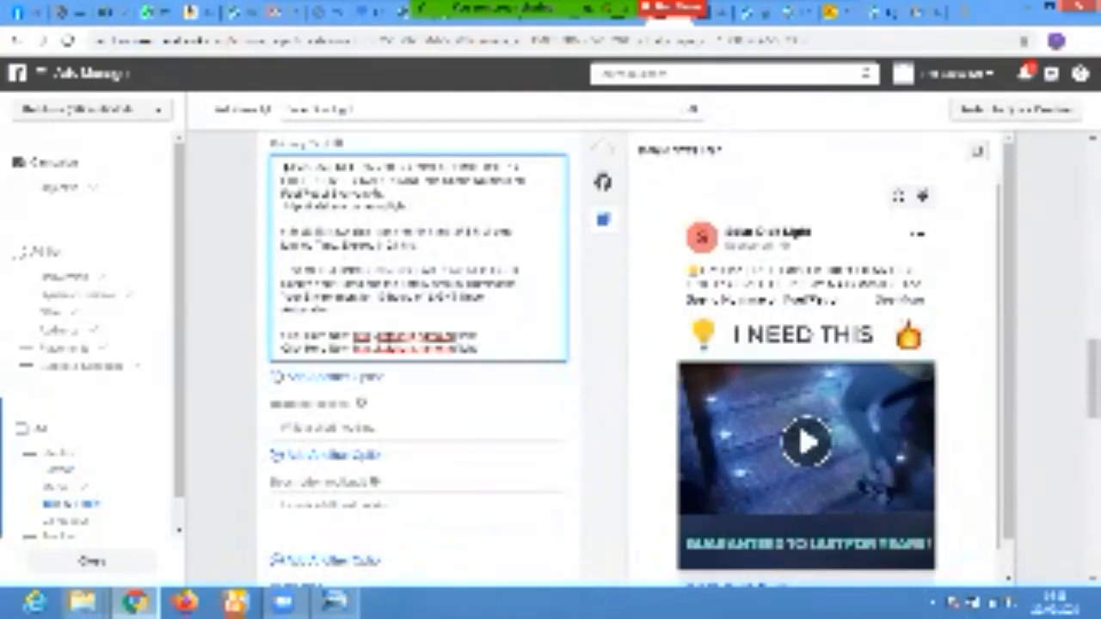
pyautogui.moveTo(1009, 344); pyautogui.dragTo(1010, 378)
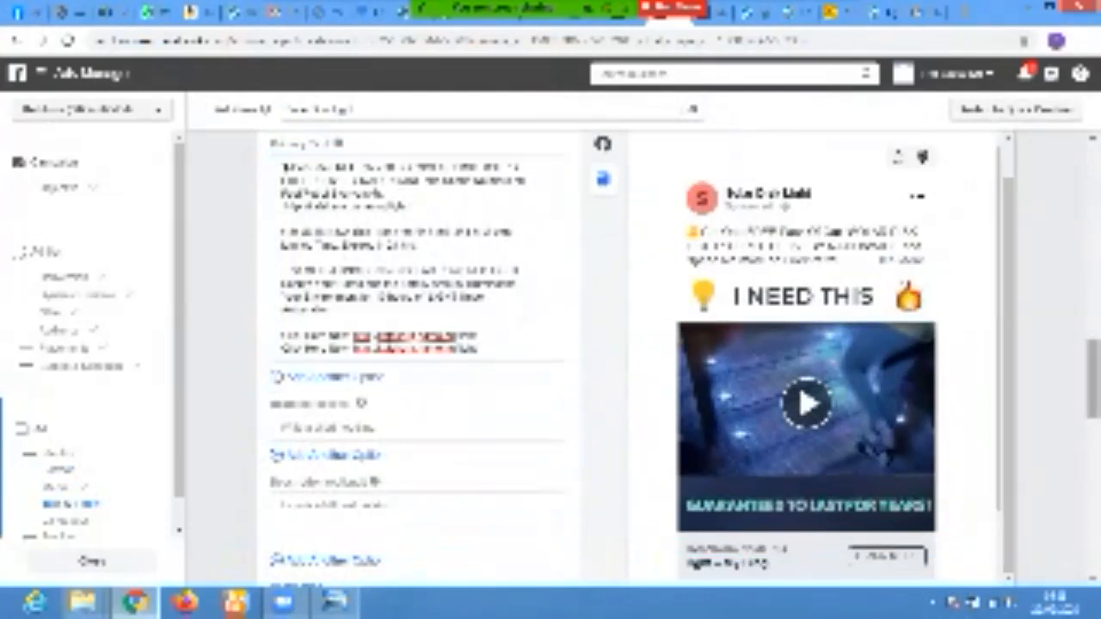
pyautogui.scroll(-1, 417, 345)
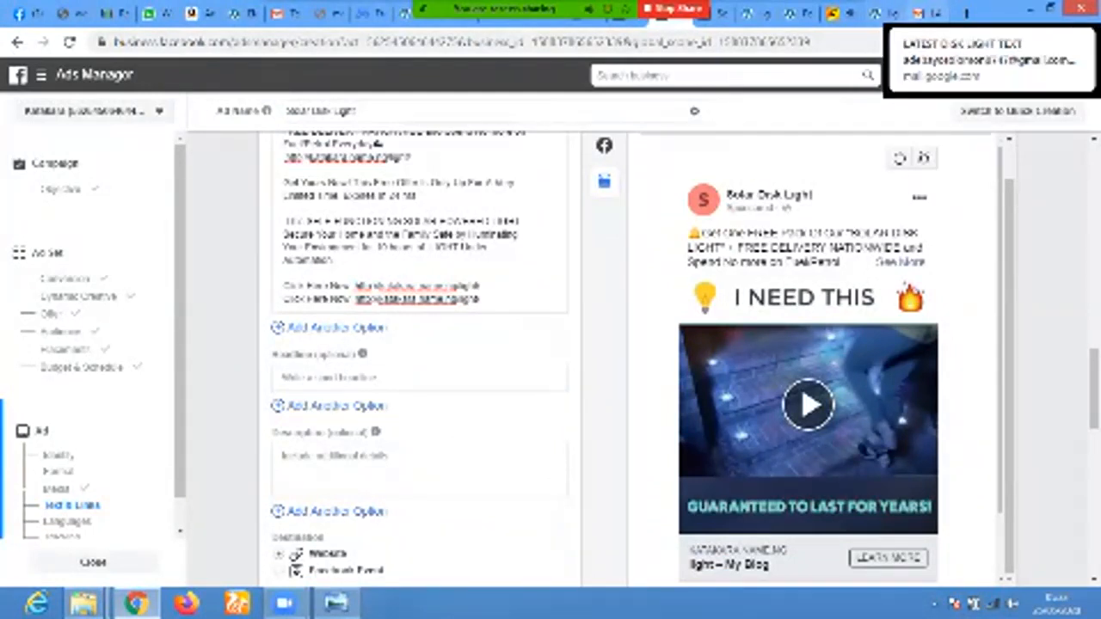
# - Copy 'Click "Shop Now" To Get FREE SOLAR DISK LIGHT + FREE Delivery Nationwide + 65% Discount Today' from the Gmail message into the ad's Headline
pyautogui.click(920, 12)
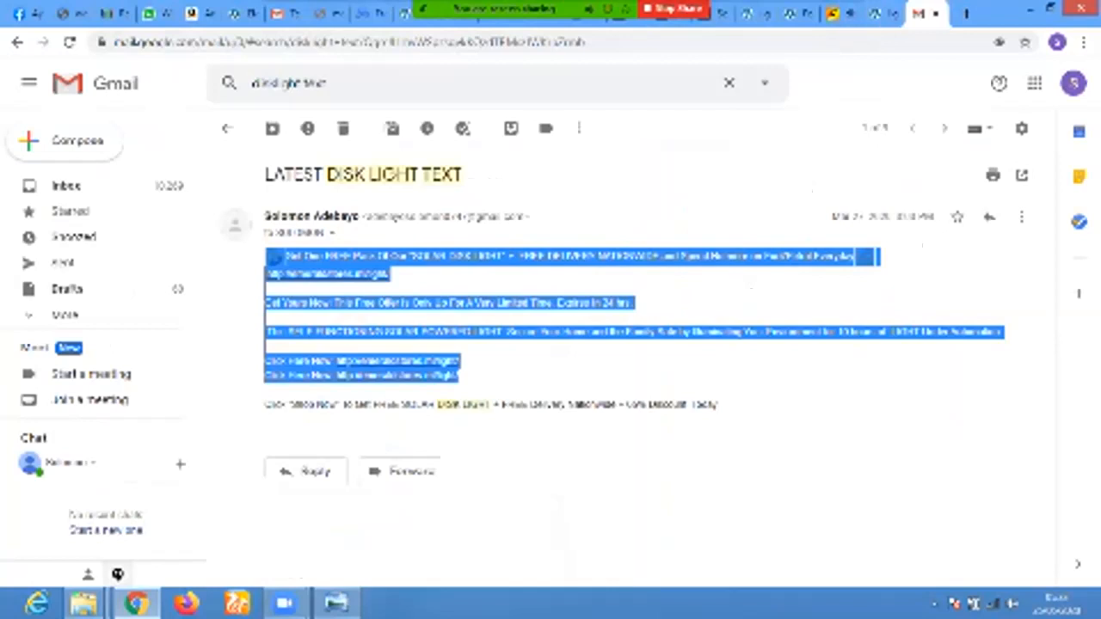
pyautogui.click(751, 289)
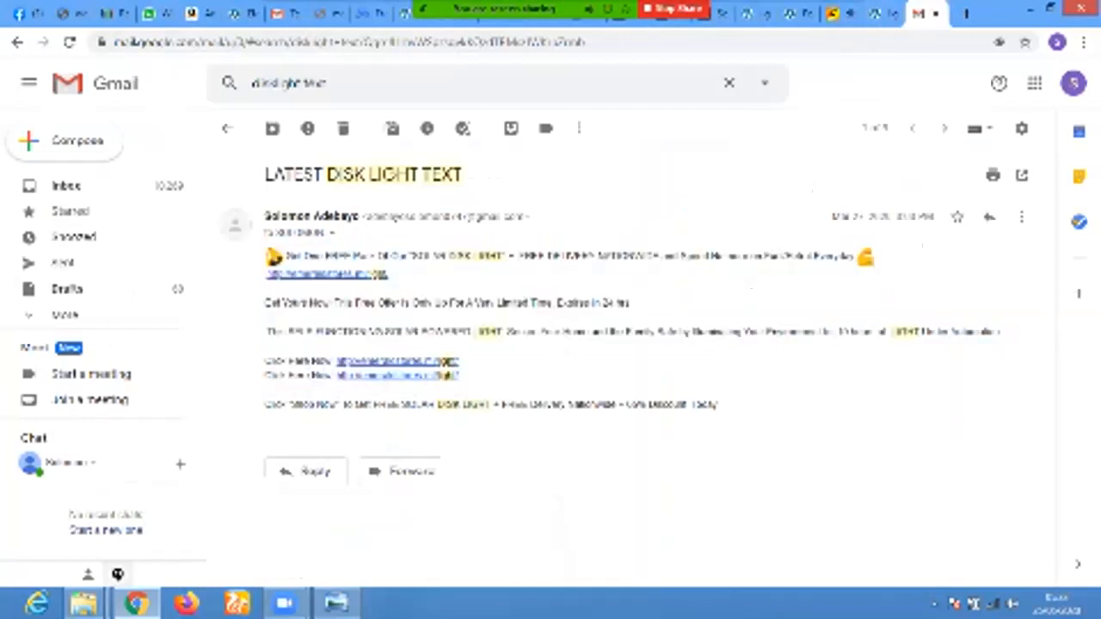
pyautogui.moveTo(264, 405); pyautogui.dragTo(718, 404)
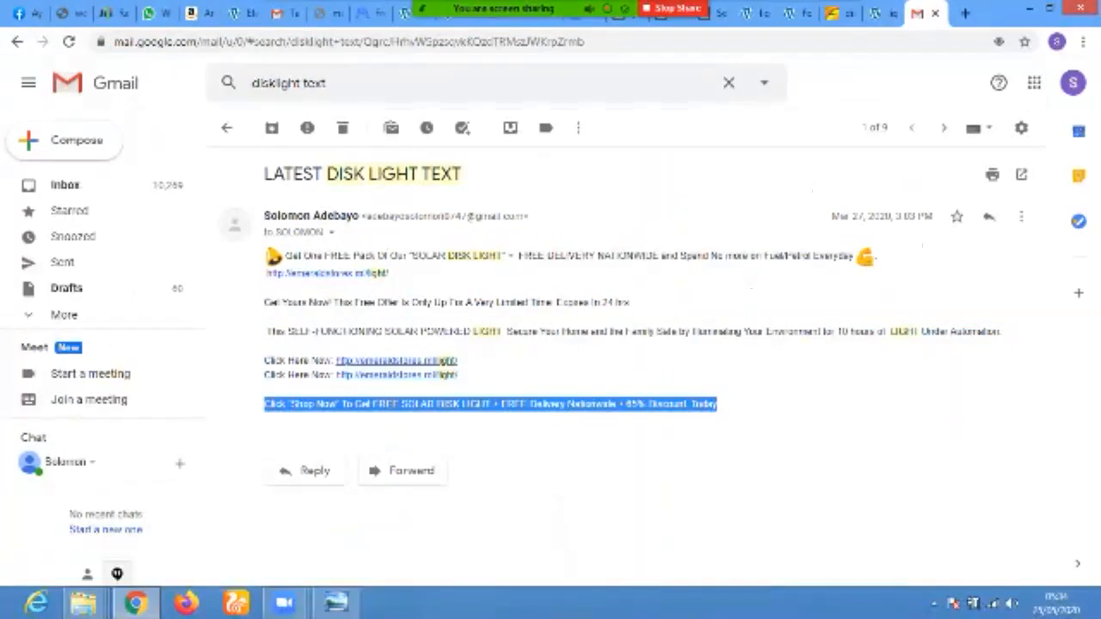
pyautogui.click(721, 406)
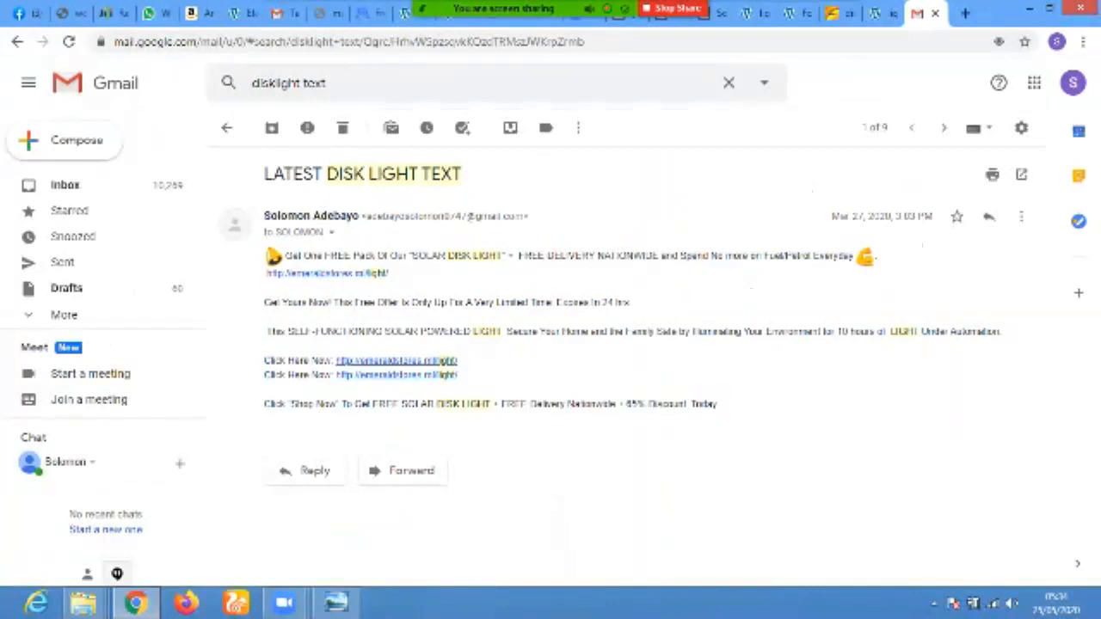
pyautogui.click(670, 21)
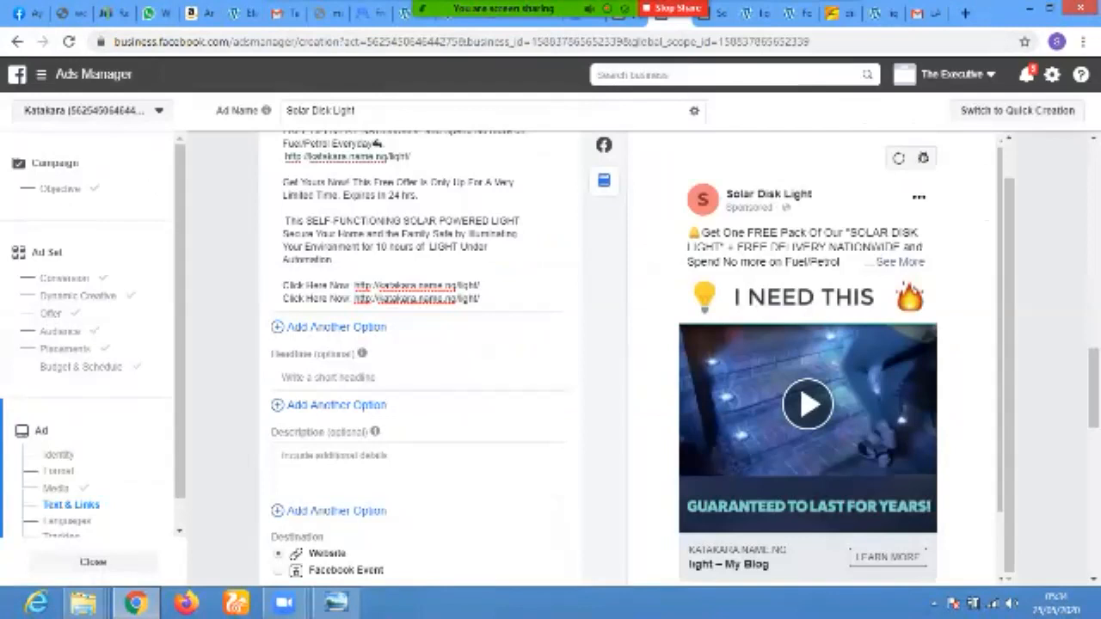
pyautogui.click(420, 378)
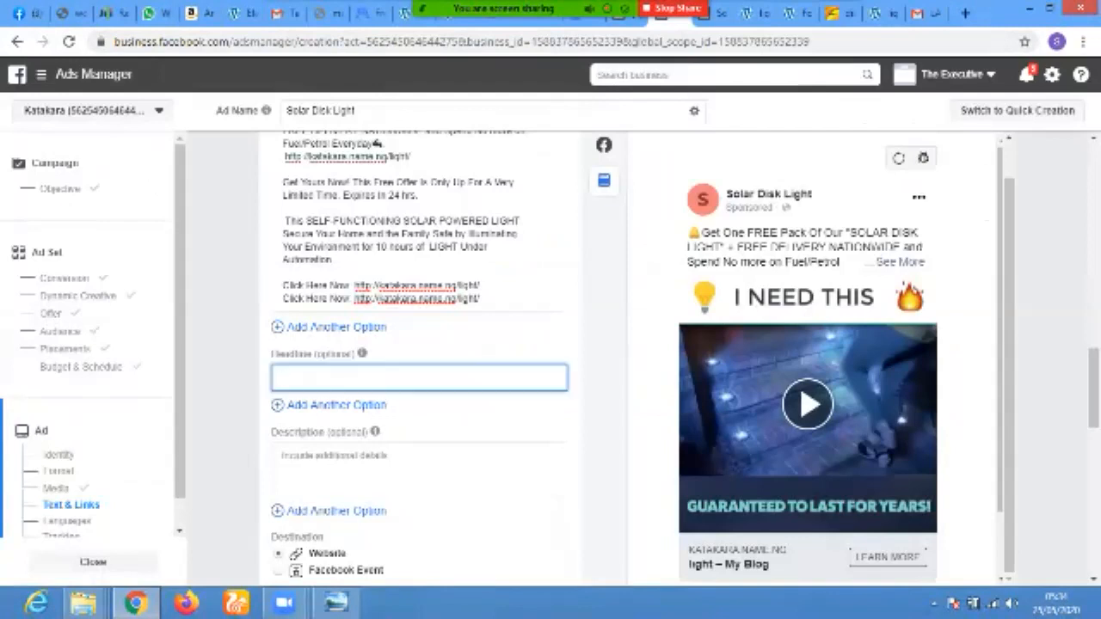
pyautogui.write('Click "Shop Now" To Get FREE SOLAR DISK LIGHT + FREE Delivery Nationwide + 65% Discount. Today')
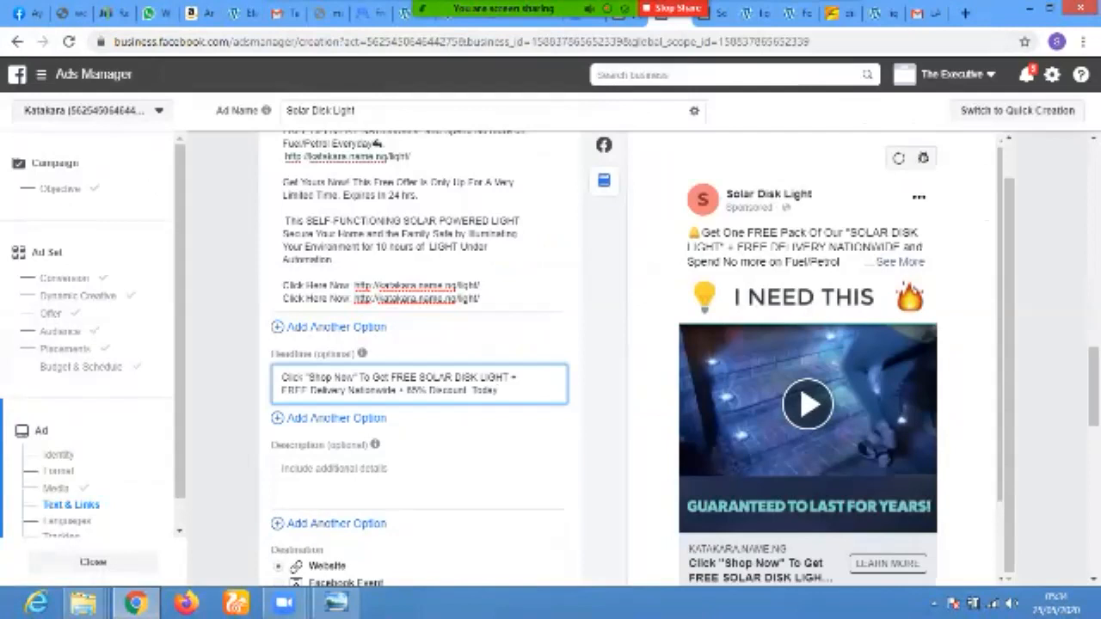
# - Set the ad's call to action to Book Now
pyautogui.click(1009, 375)
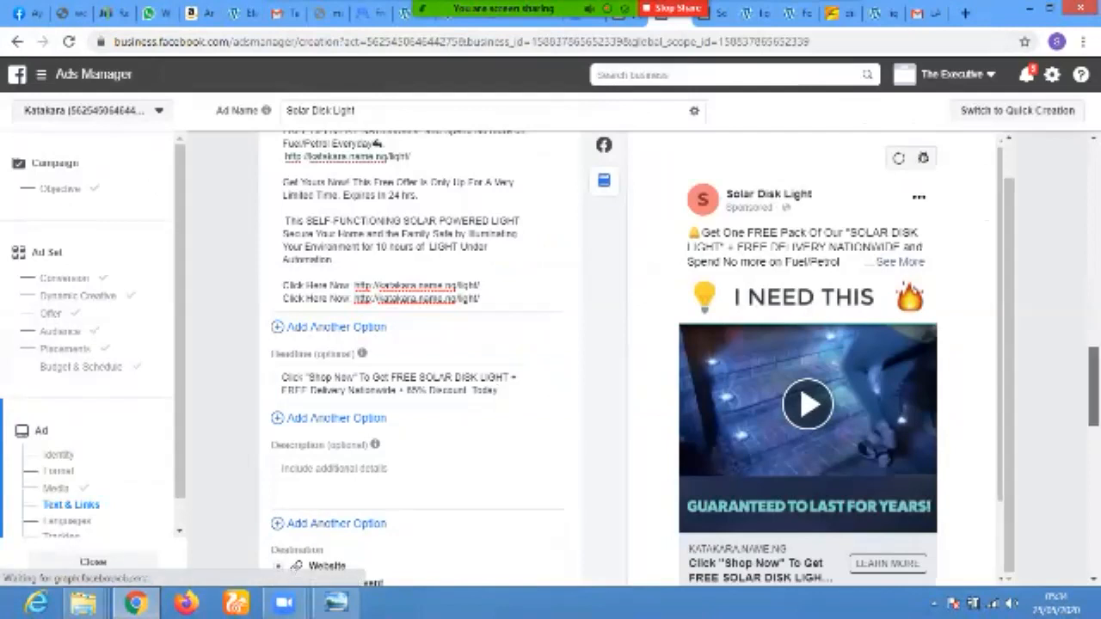
pyautogui.scroll(-1, 413, 344)
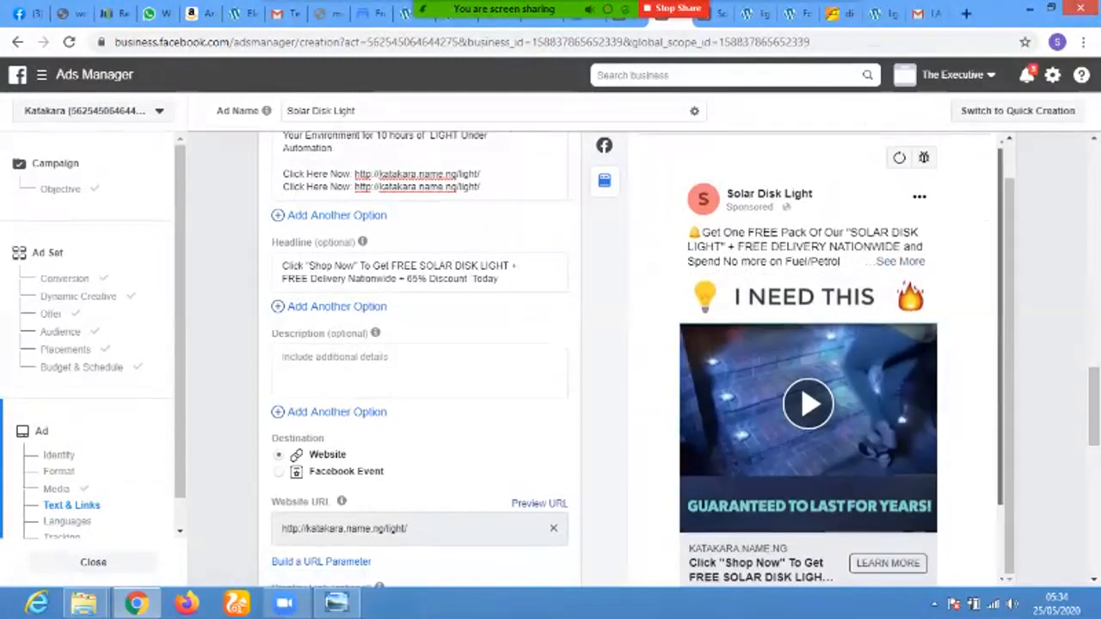
pyautogui.scroll(-1, 809, 361)
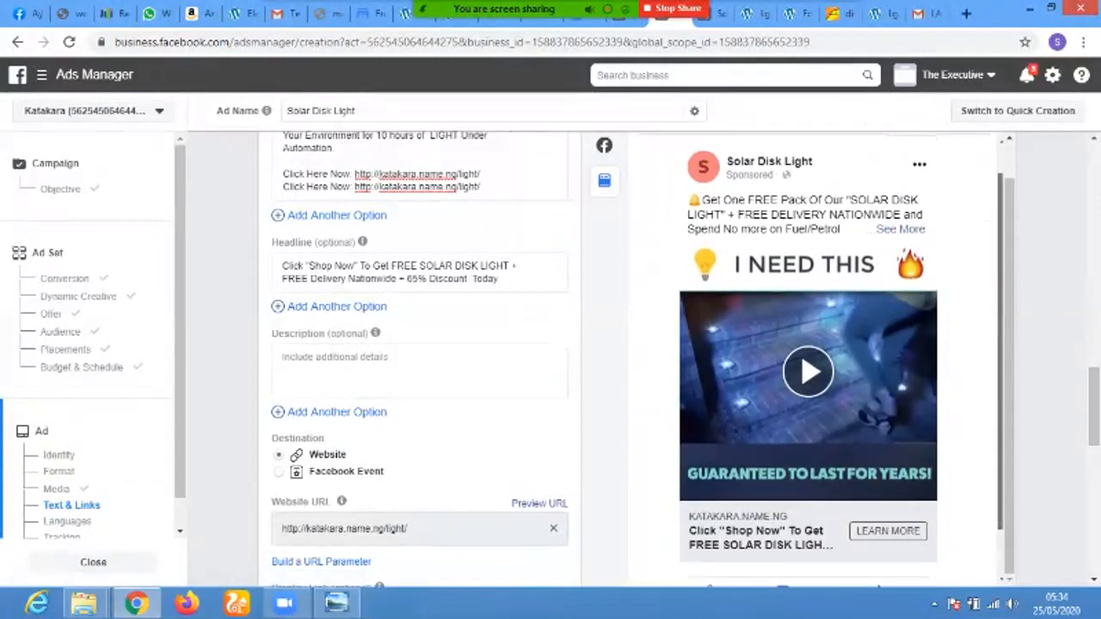
pyautogui.scroll(-1, 808, 361)
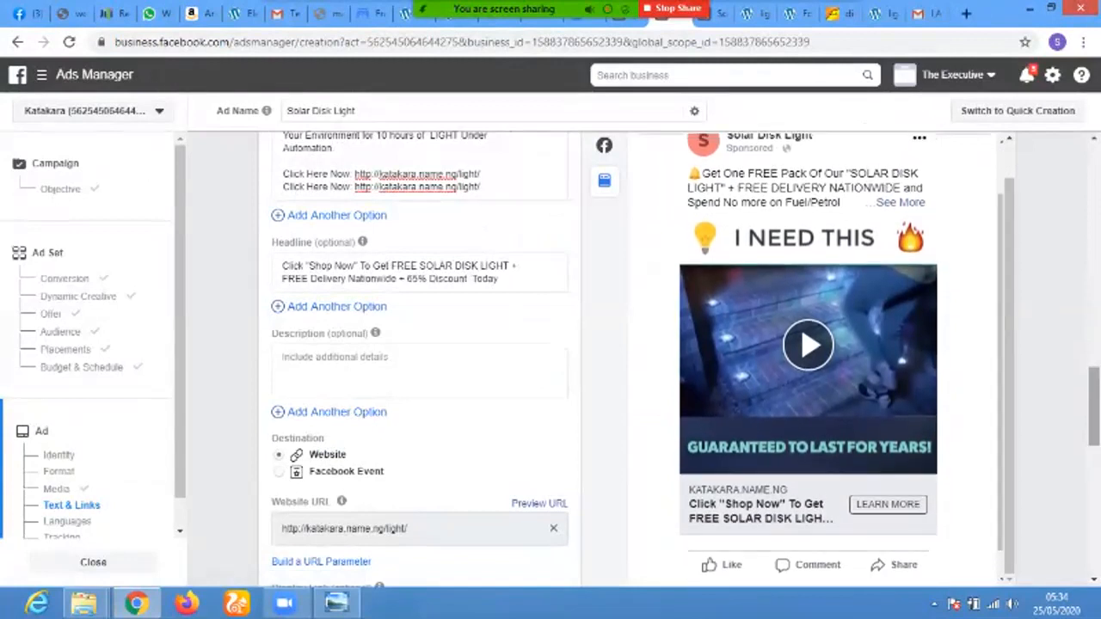
pyautogui.scroll(-2, 421, 361)
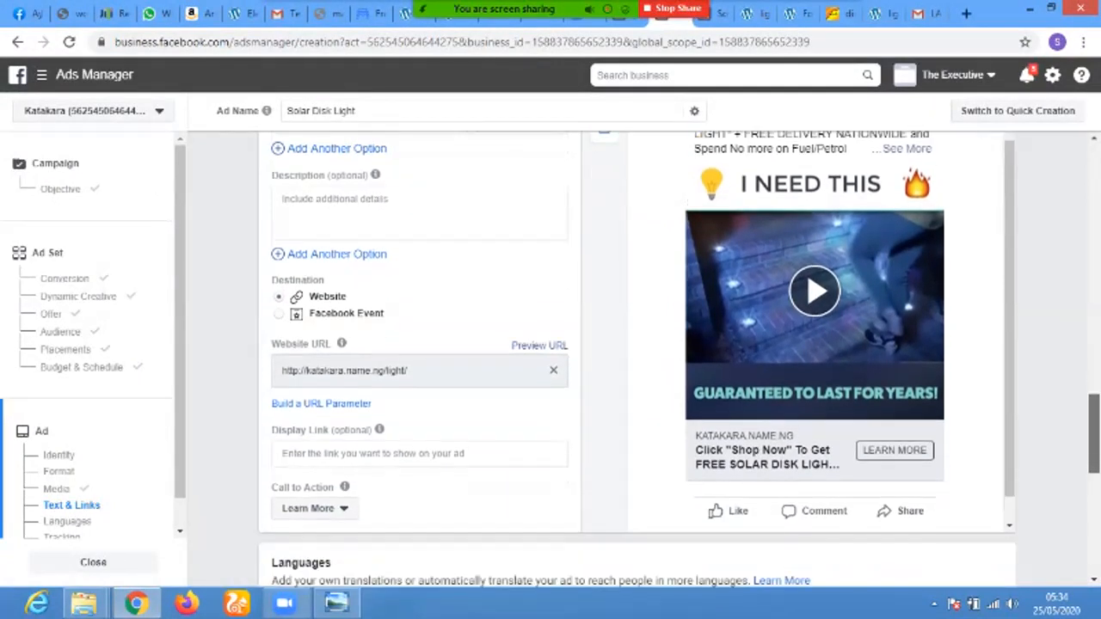
pyautogui.scroll(1, 637, 361)
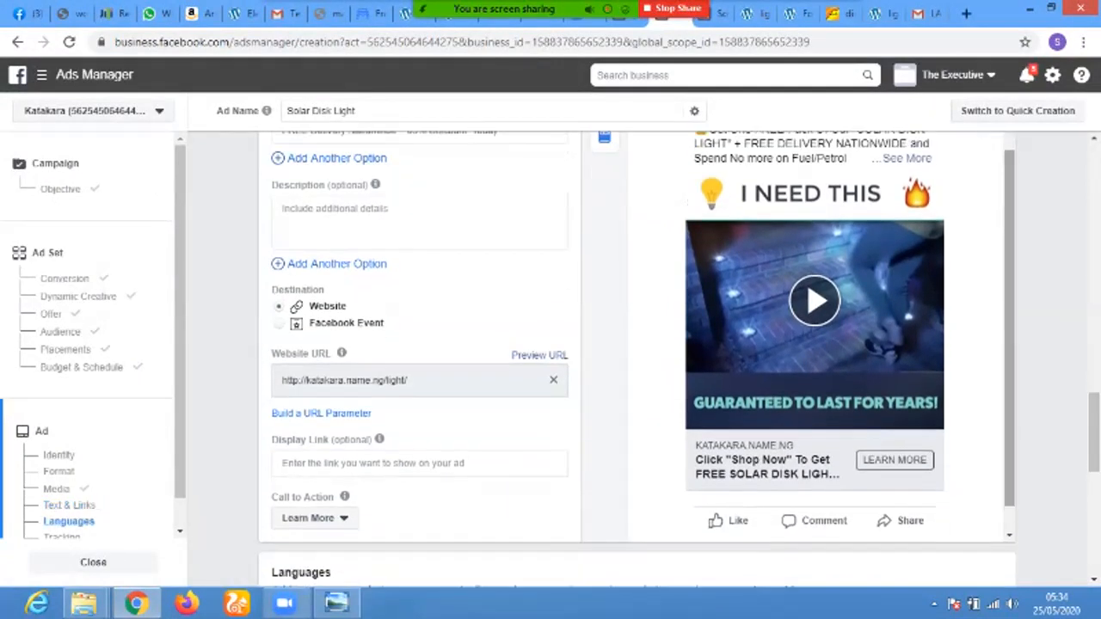
pyautogui.click(315, 519)
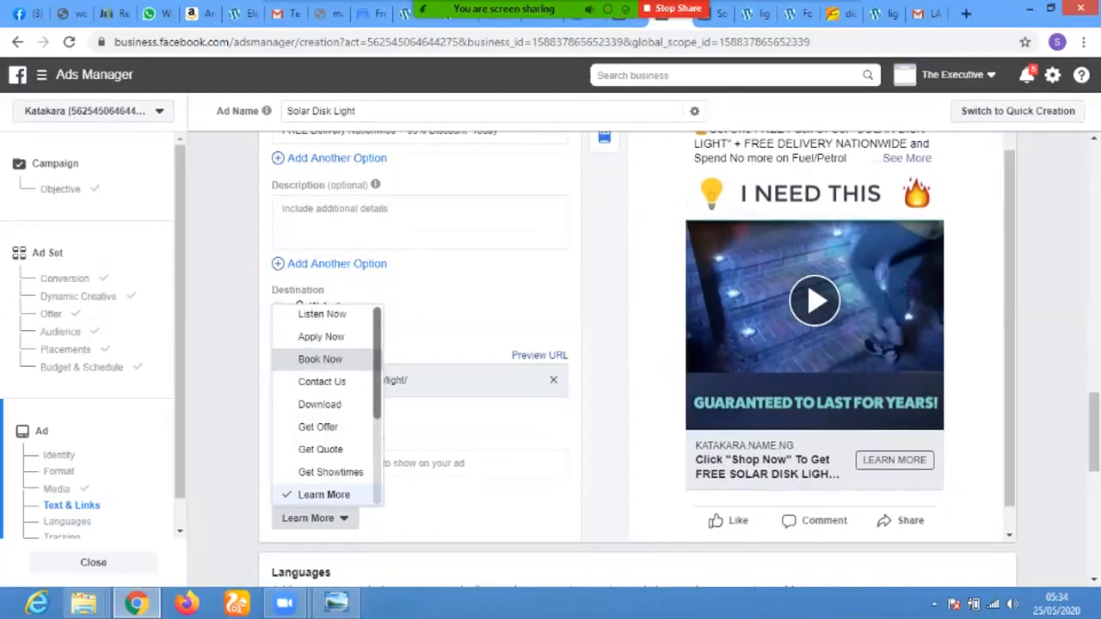
pyautogui.click(320, 359)
pyautogui.moveTo(379, 439)
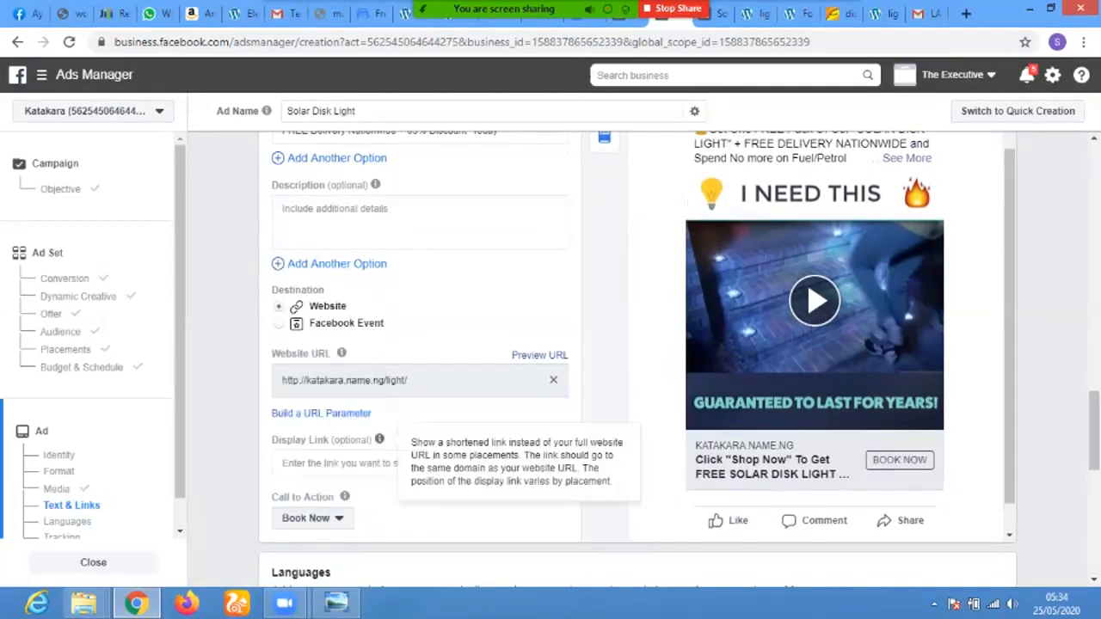
# - Change the ad's call to action to Shop Now
pyautogui.click(312, 518)
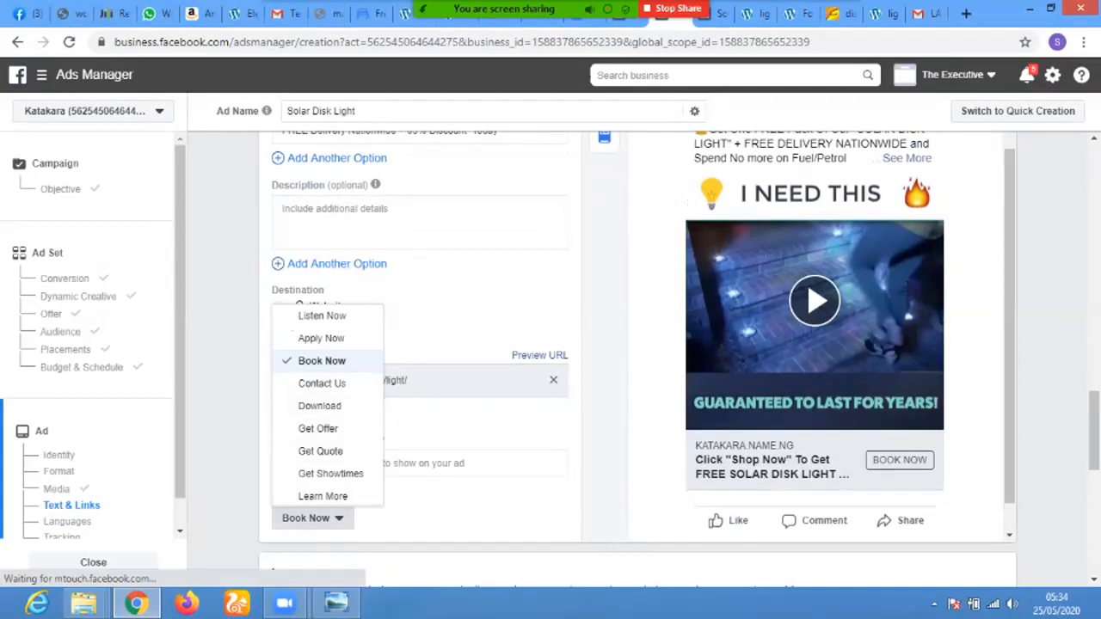
pyautogui.scroll(-2, 327, 404)
pyautogui.scroll(-1, 327, 404)
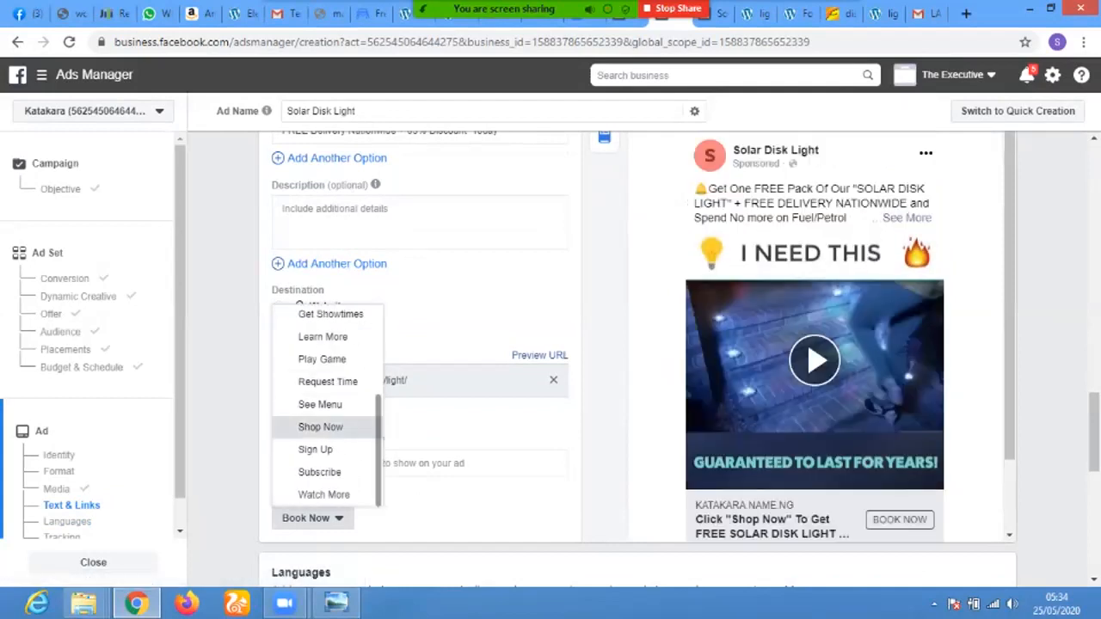
pyautogui.click(320, 427)
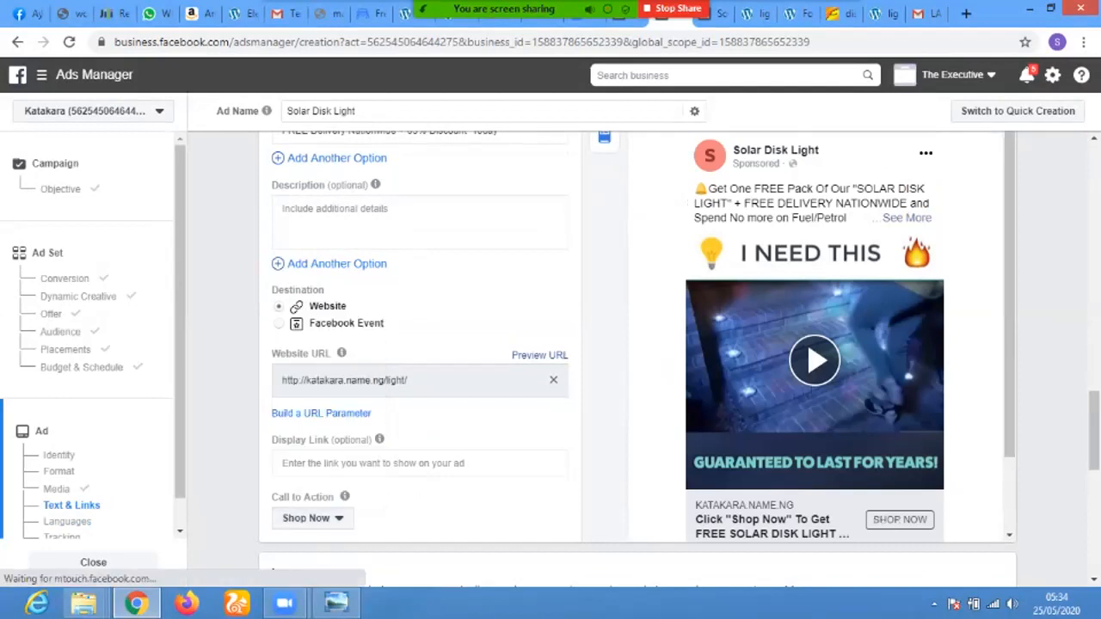
# - Edit the Solar LED Disk Lights.mp4 video to use a custom thumbnail, and open the image selection for it
pyautogui.scroll(-3, 897, 252)
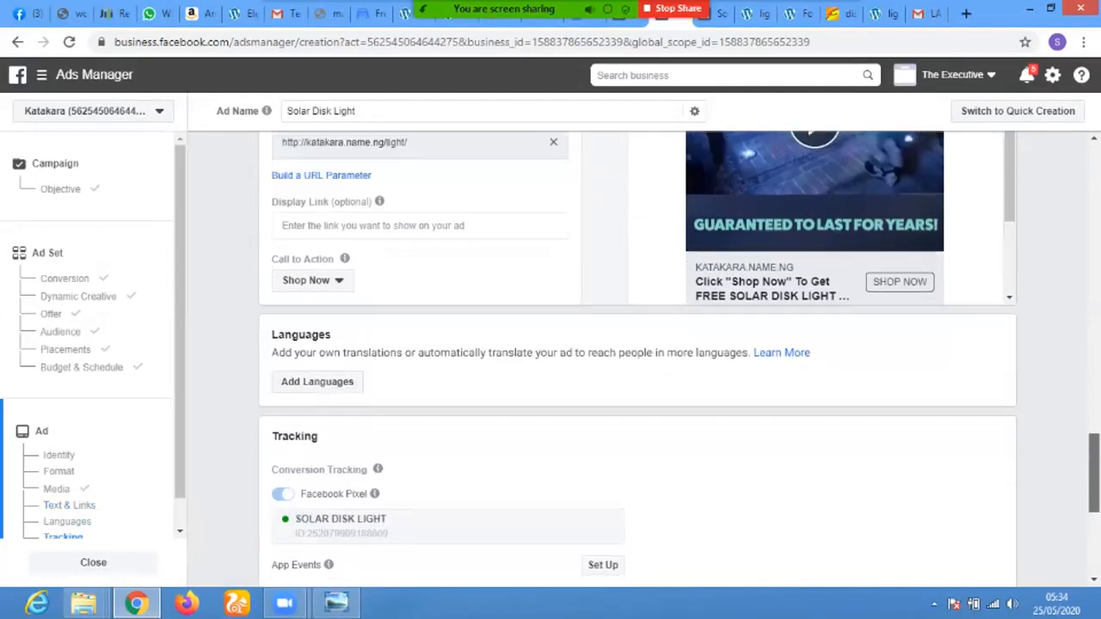
pyautogui.moveTo(1095, 482); pyautogui.dragTo(1094, 371)
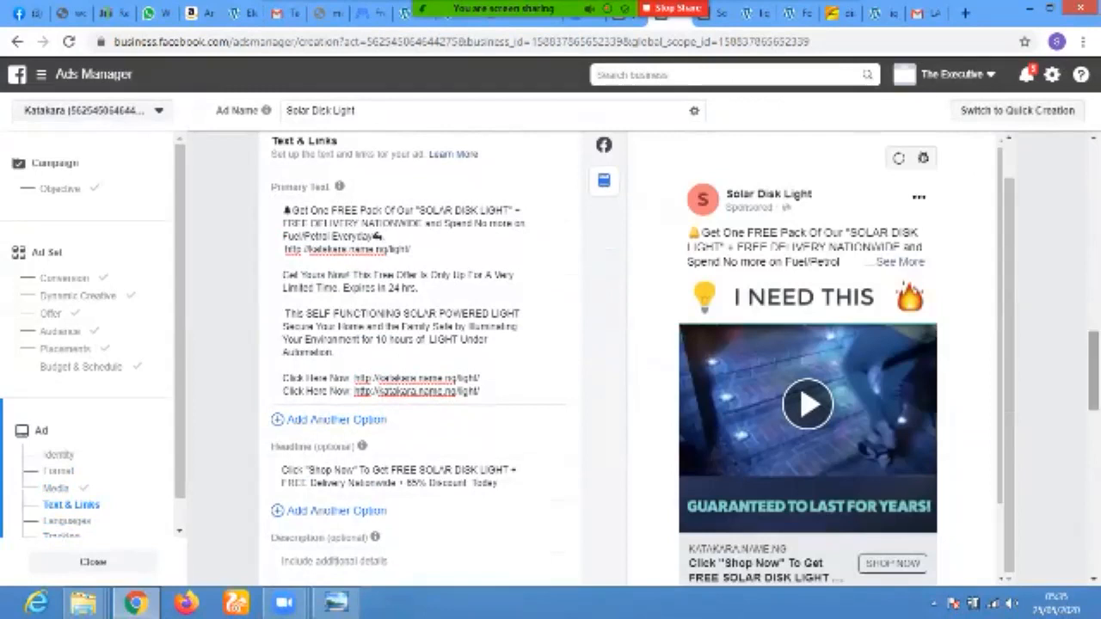
pyautogui.moveTo(1094, 371); pyautogui.dragTo(1094, 302)
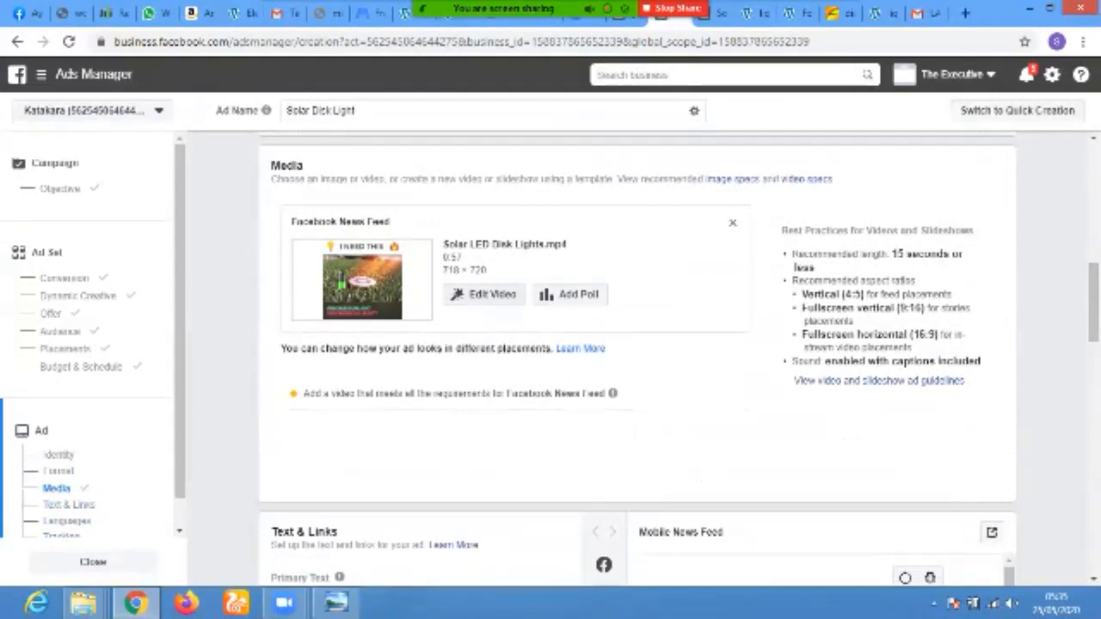
pyautogui.click(485, 296)
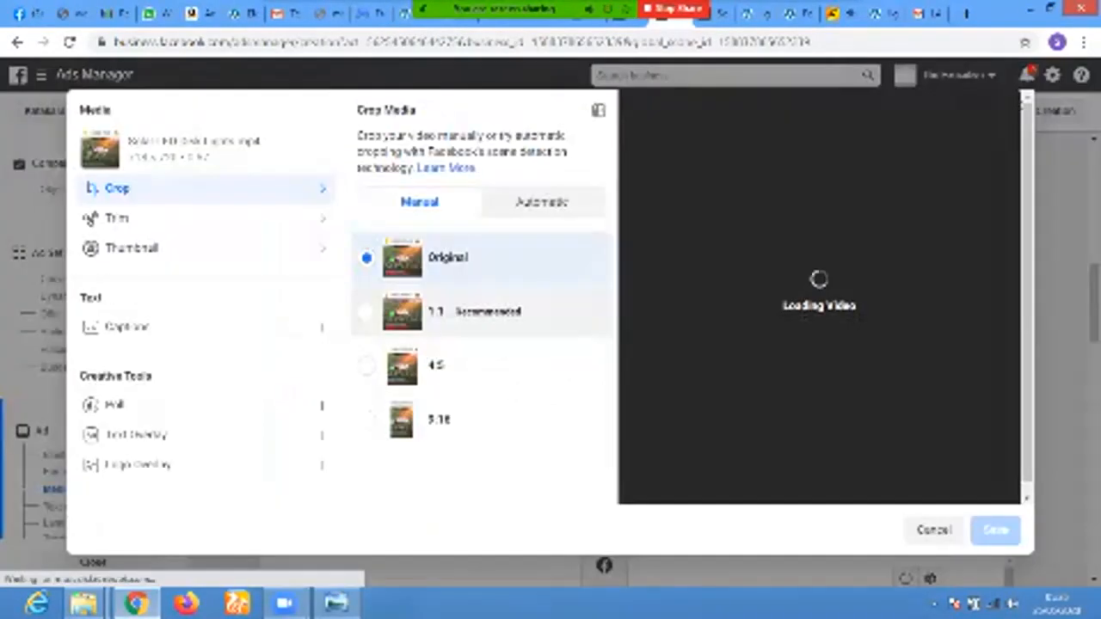
pyautogui.click(132, 248)
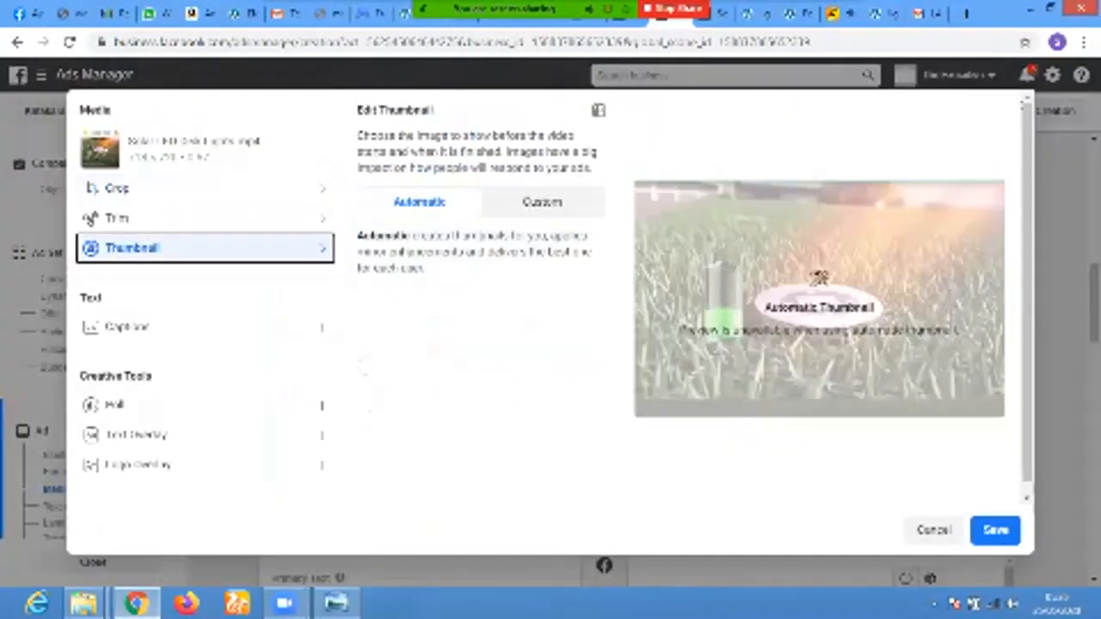
pyautogui.click(542, 201)
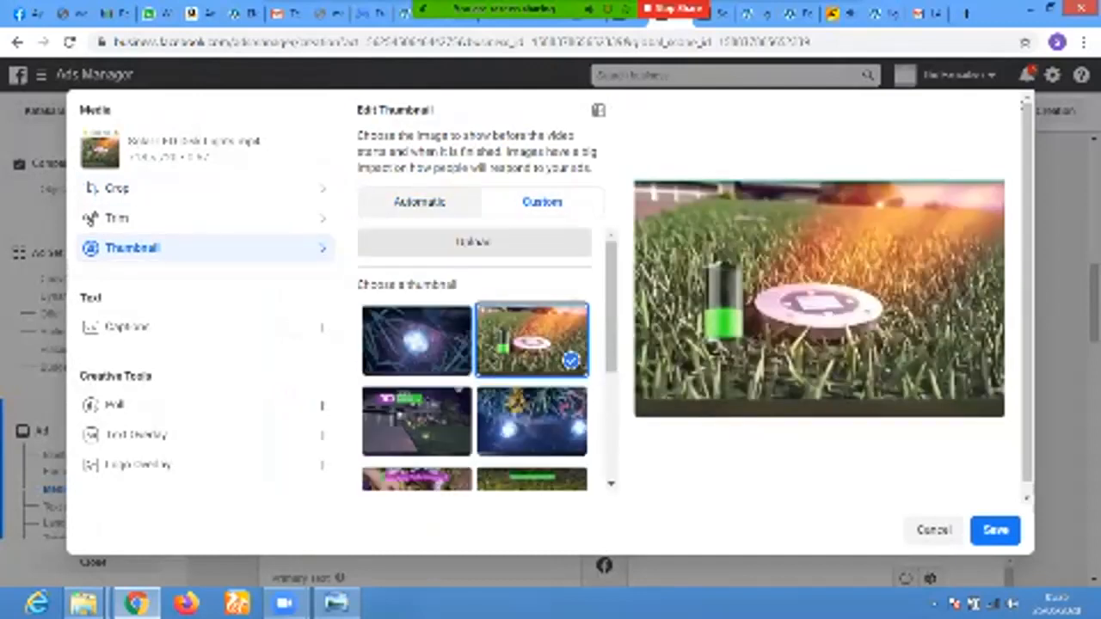
pyautogui.click(473, 243)
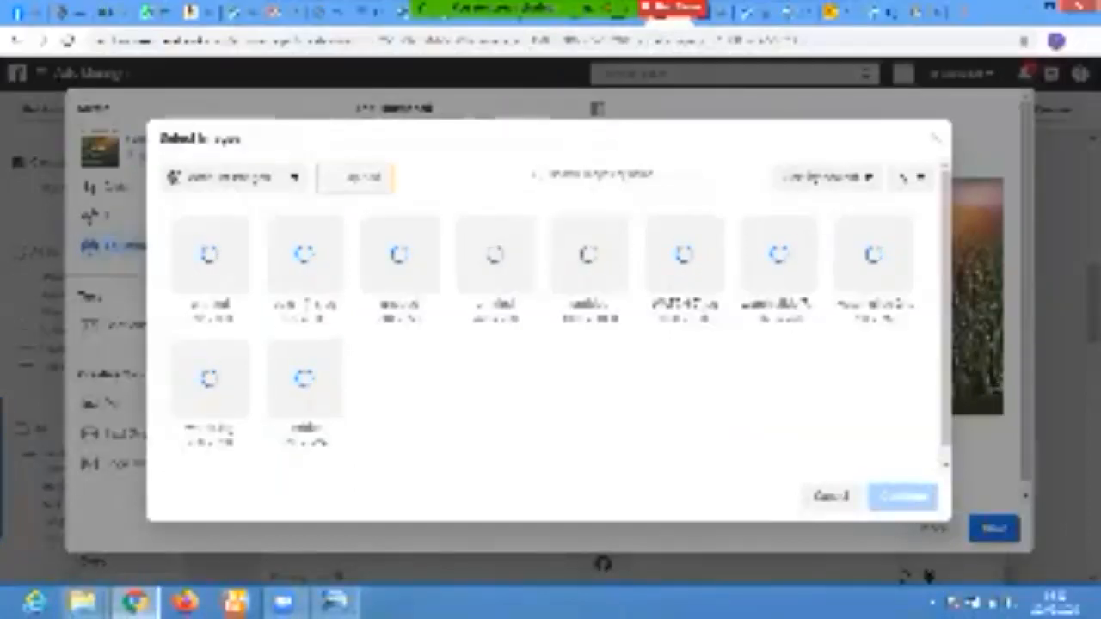
# - Upload the Downloads picture of disk lights in grass beside a paved path as the video's thumbnail and save the video edit
pyautogui.click(356, 178)
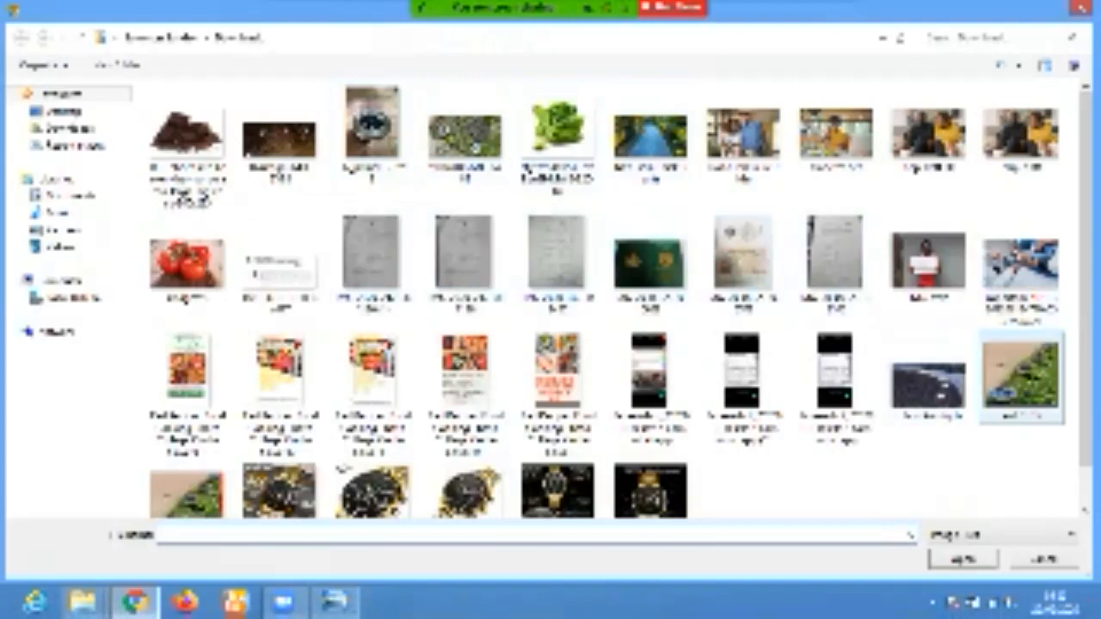
pyautogui.click(1022, 378)
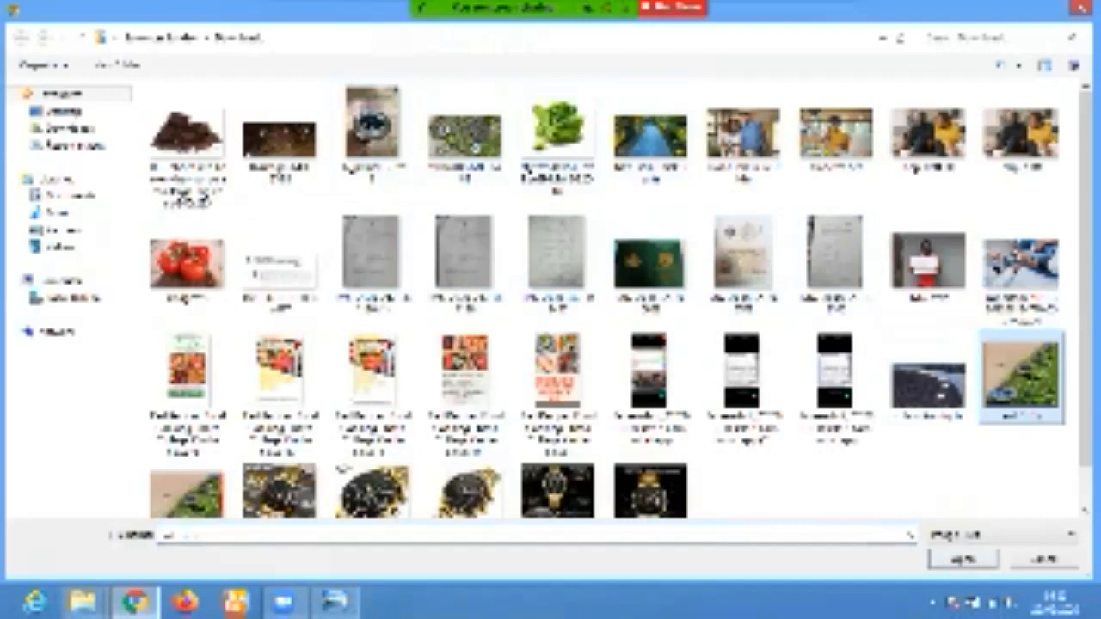
pyautogui.click(940, 560)
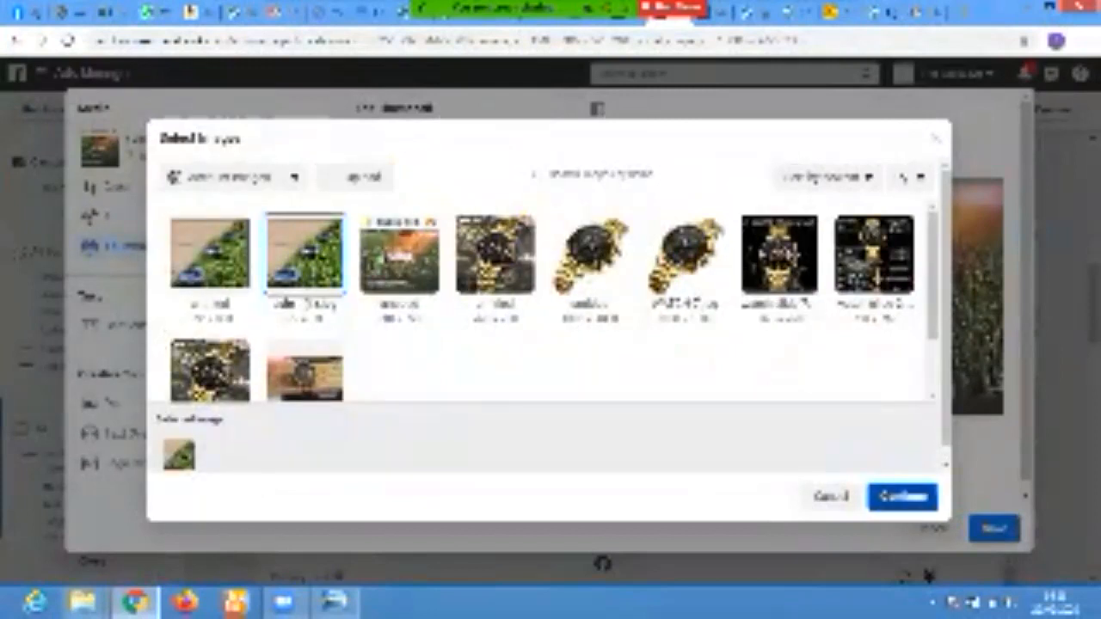
pyautogui.click(904, 496)
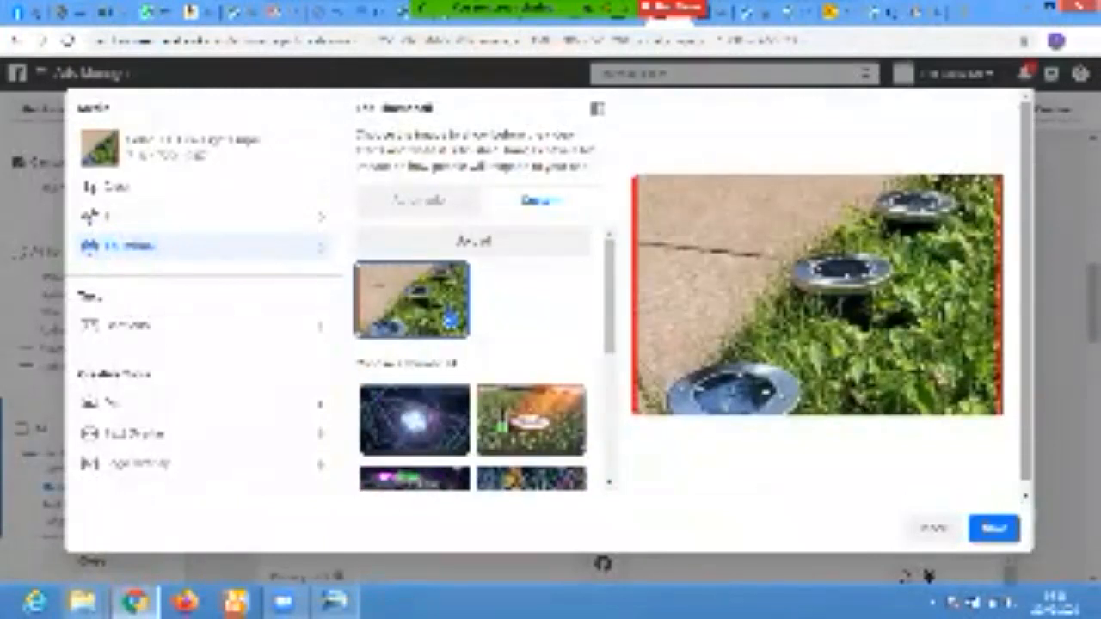
pyautogui.rightClick(986, 535)
pyautogui.click(831, 471)
pyautogui.click(994, 529)
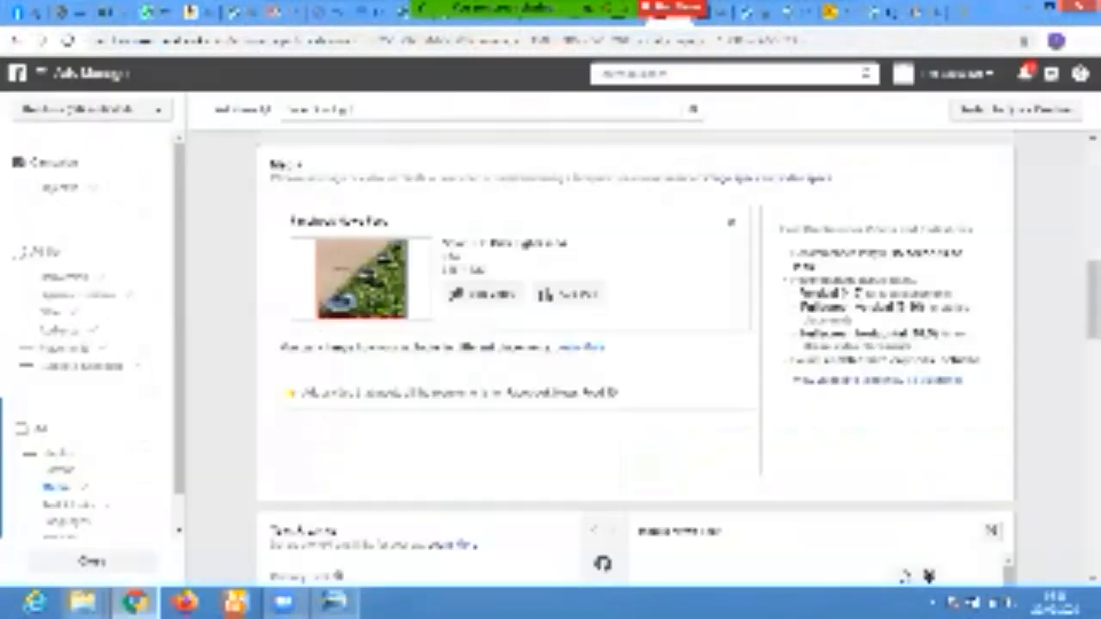
# - Review the ad's Mobile News Feed preview with the new thumbnail, its Text & Links settings, and the Languages and Tracking sections
pyautogui.scroll(-5, 636, 361)
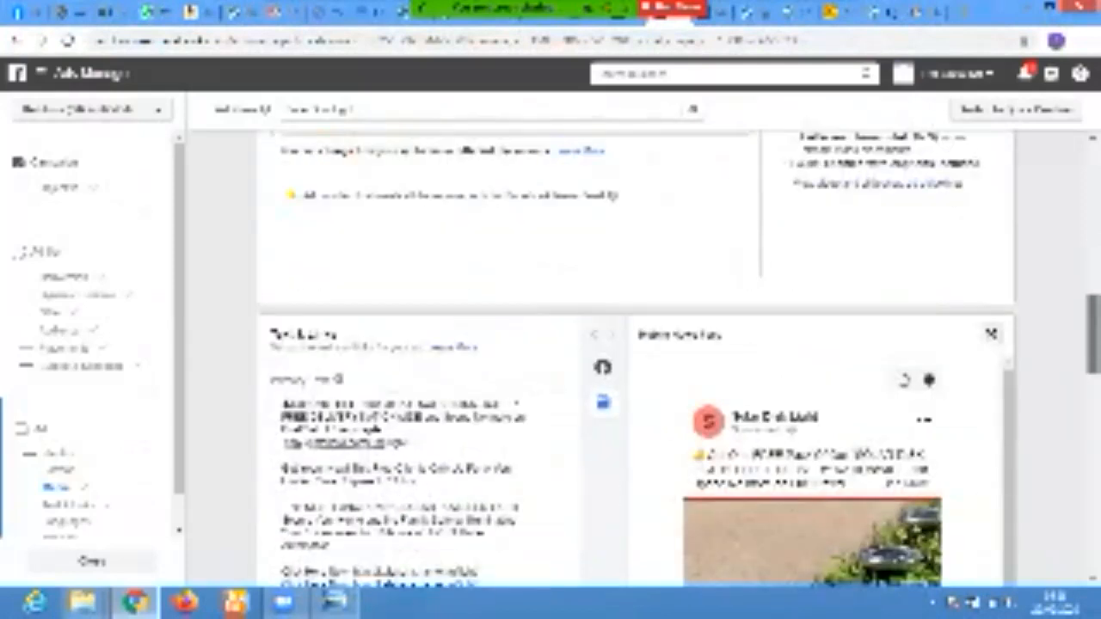
pyautogui.scroll(-1, 413, 344)
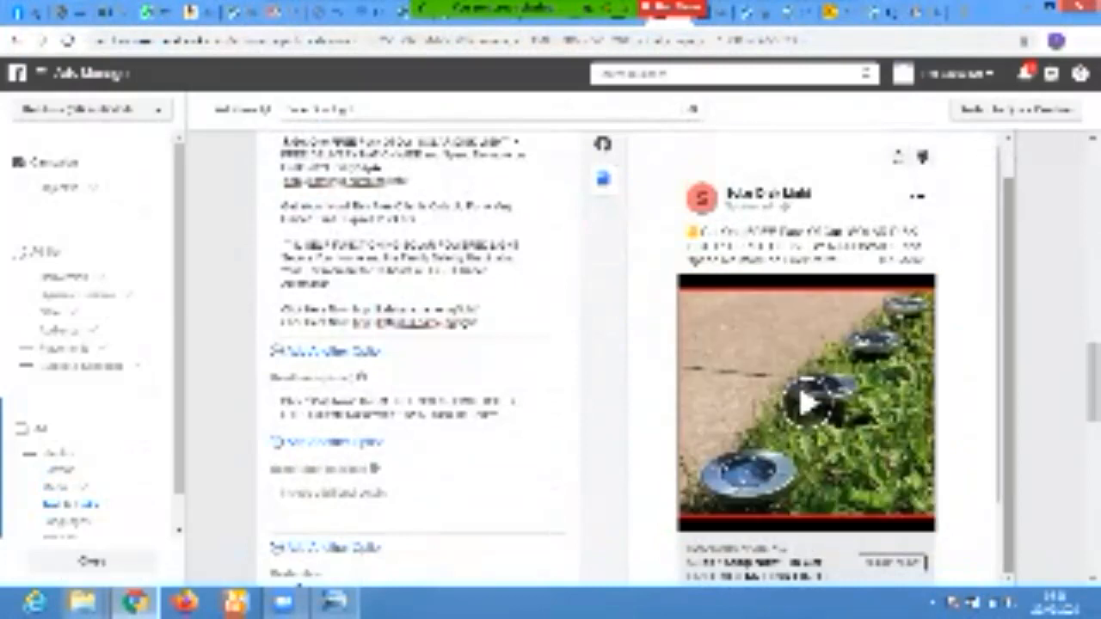
pyautogui.scroll(-2, 413, 358)
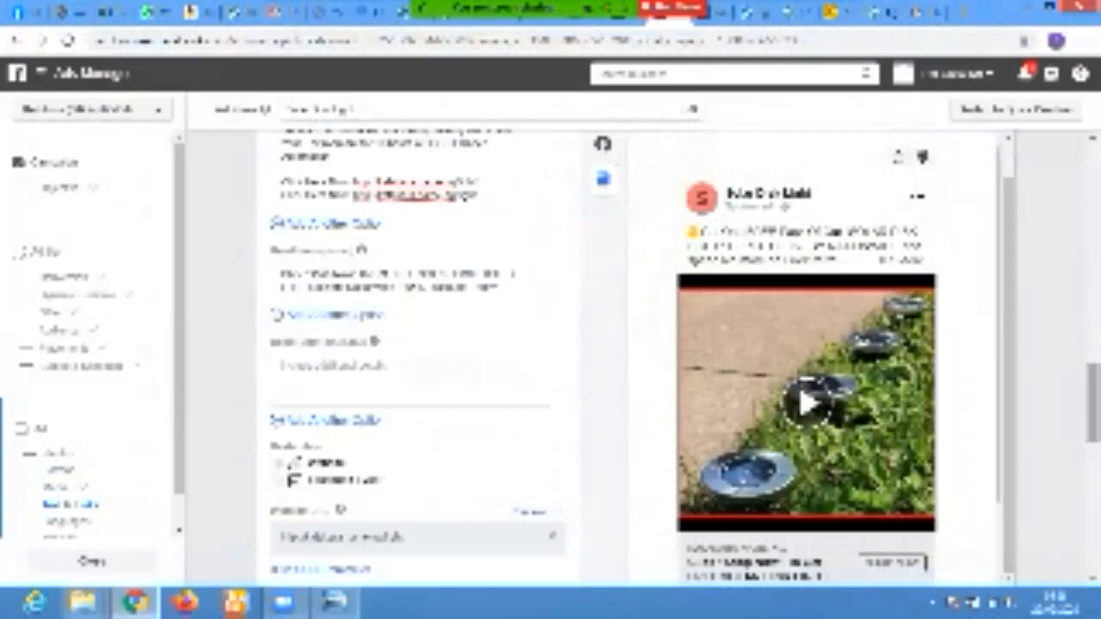
pyautogui.rightClick(962, 338)
pyautogui.rightClick(962, 338)
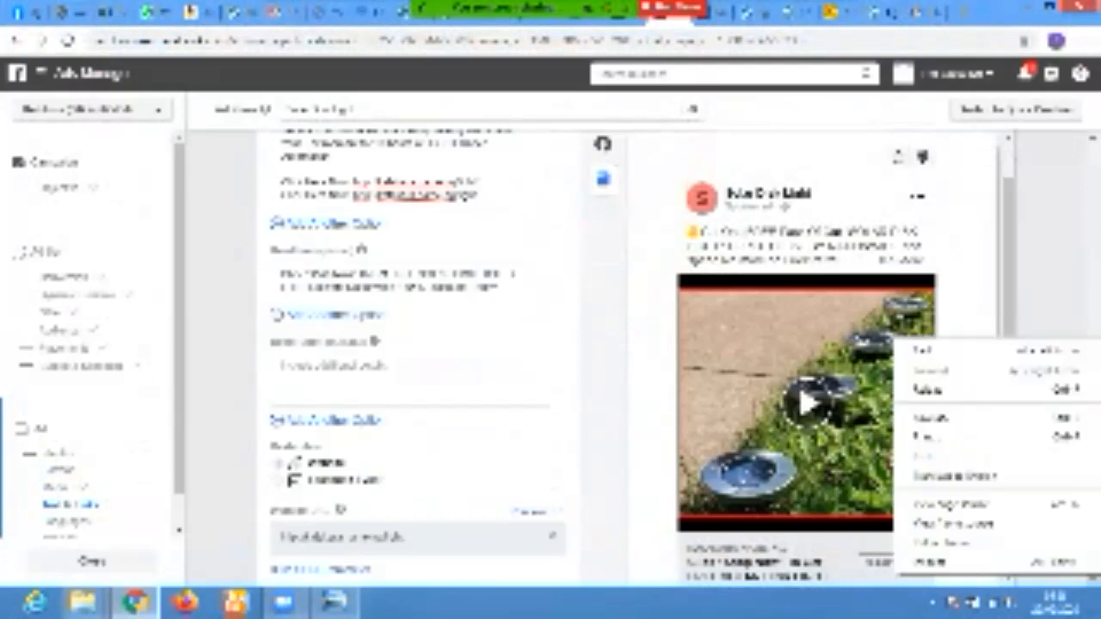
pyautogui.click(961, 329)
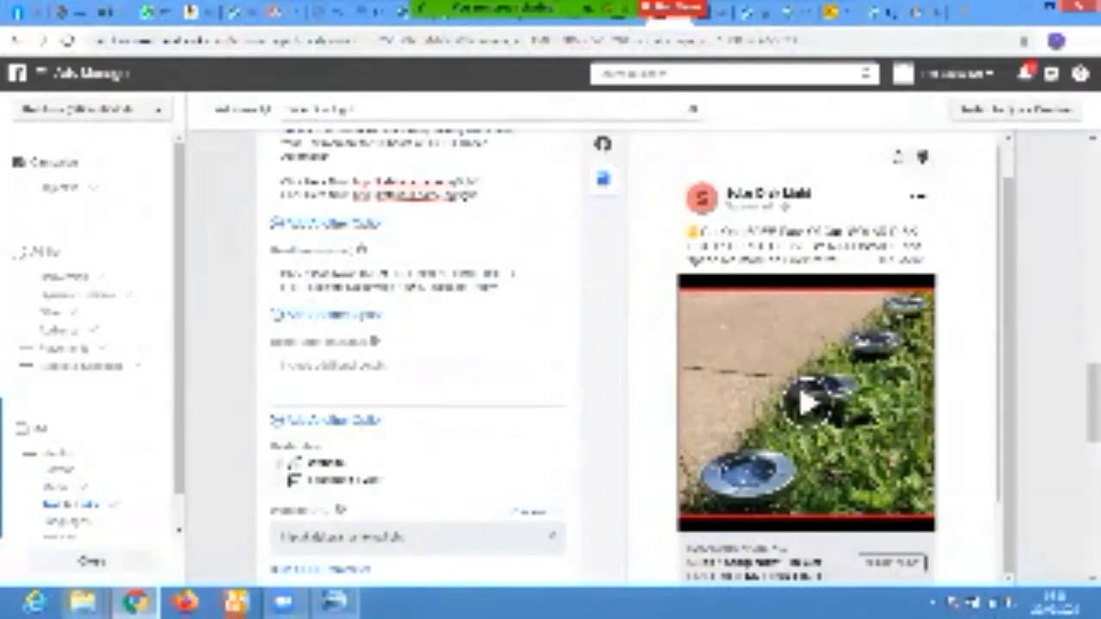
pyautogui.scroll(-3, 637, 361)
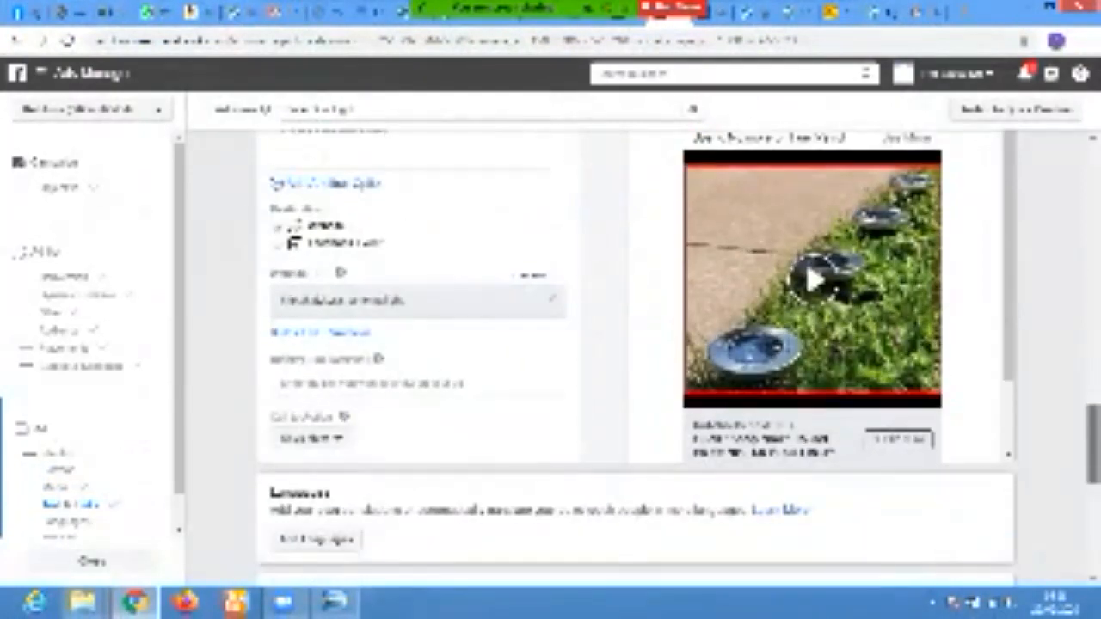
pyautogui.scroll(-5, 637, 353)
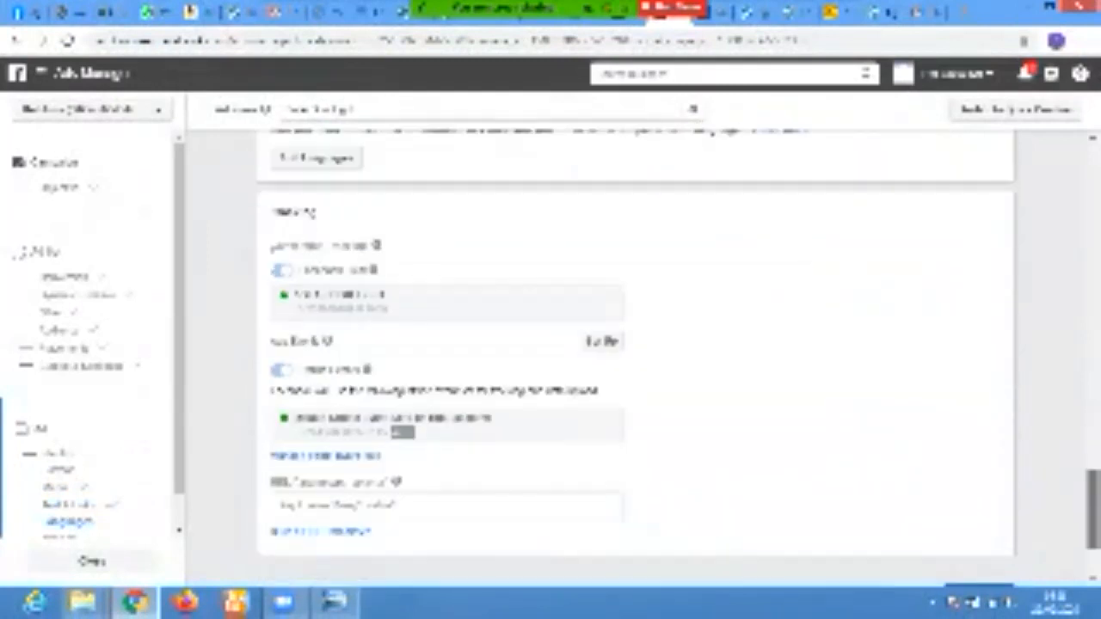
pyautogui.scroll(5, 637, 352)
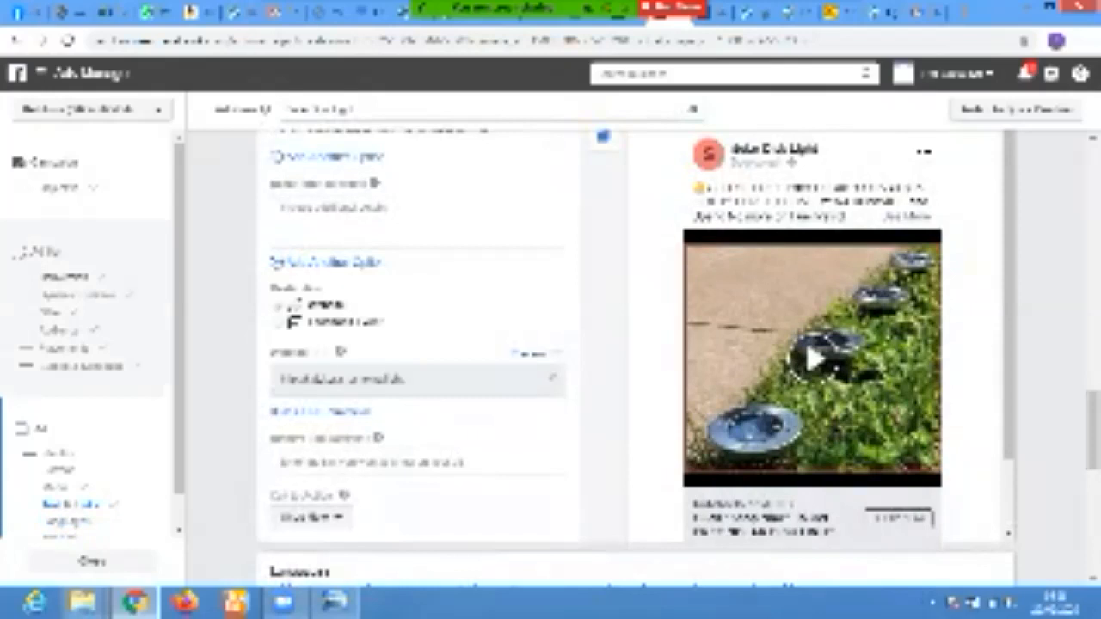
# - Replace the Lagos location in the ad set's audience with the country Nigeria
pyautogui.click(69, 277)
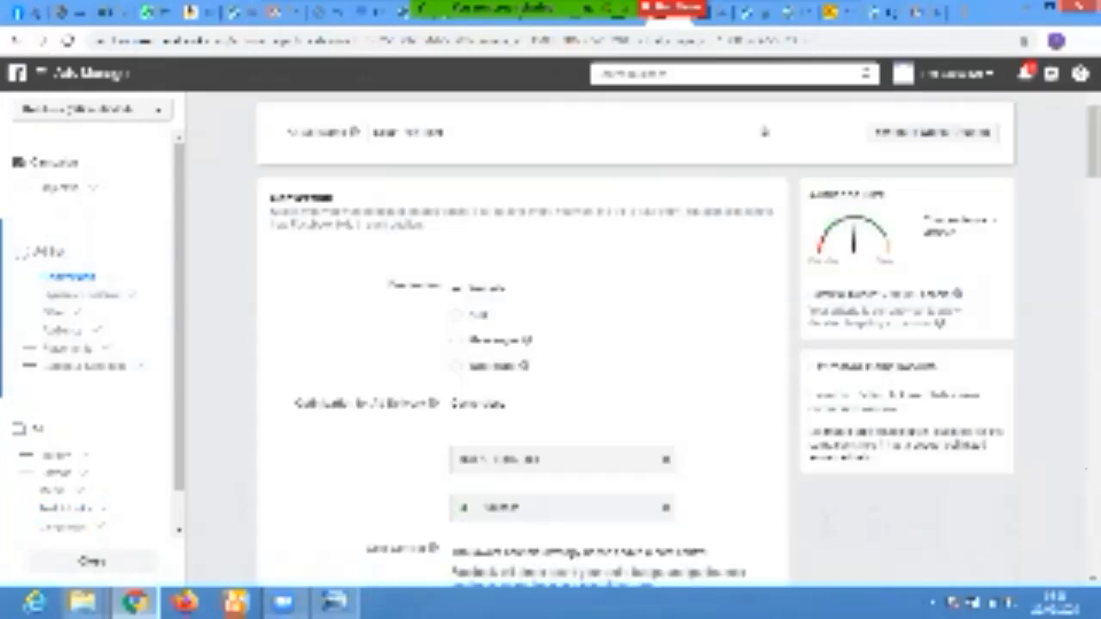
pyautogui.scroll(-4, 764, 131)
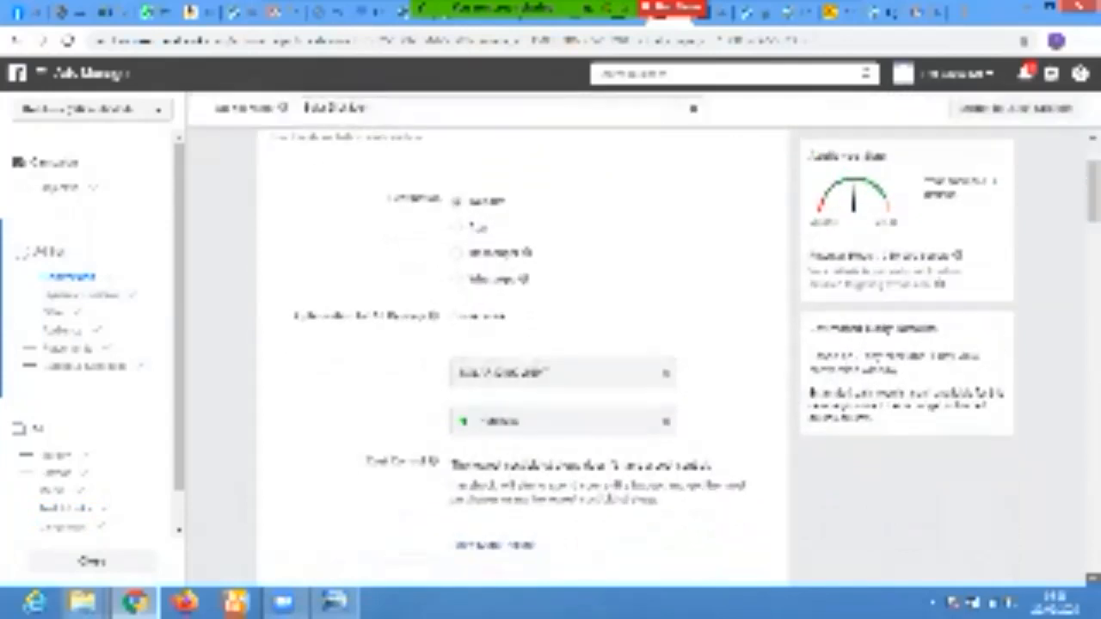
pyautogui.scroll(-5, 523, 361)
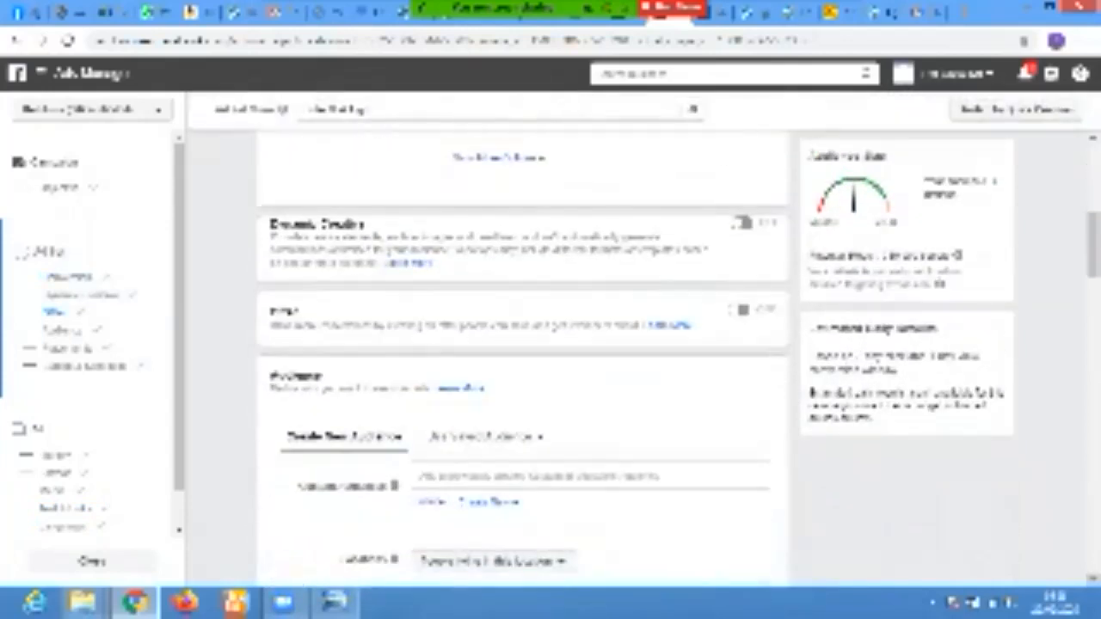
pyautogui.scroll(-1, 523, 362)
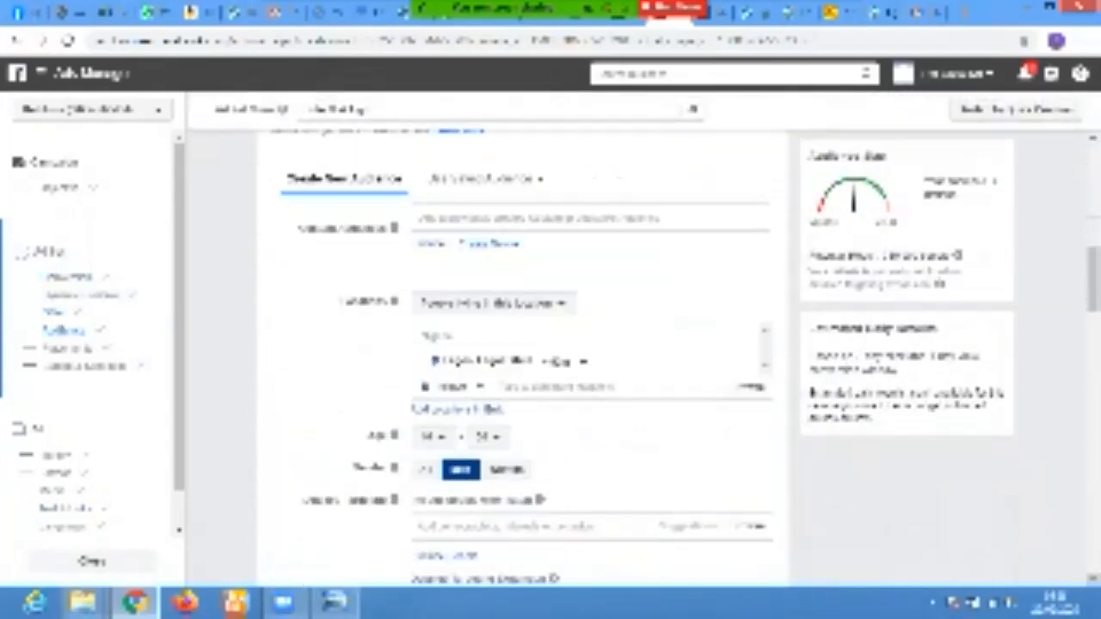
pyautogui.scroll(-1, 524, 361)
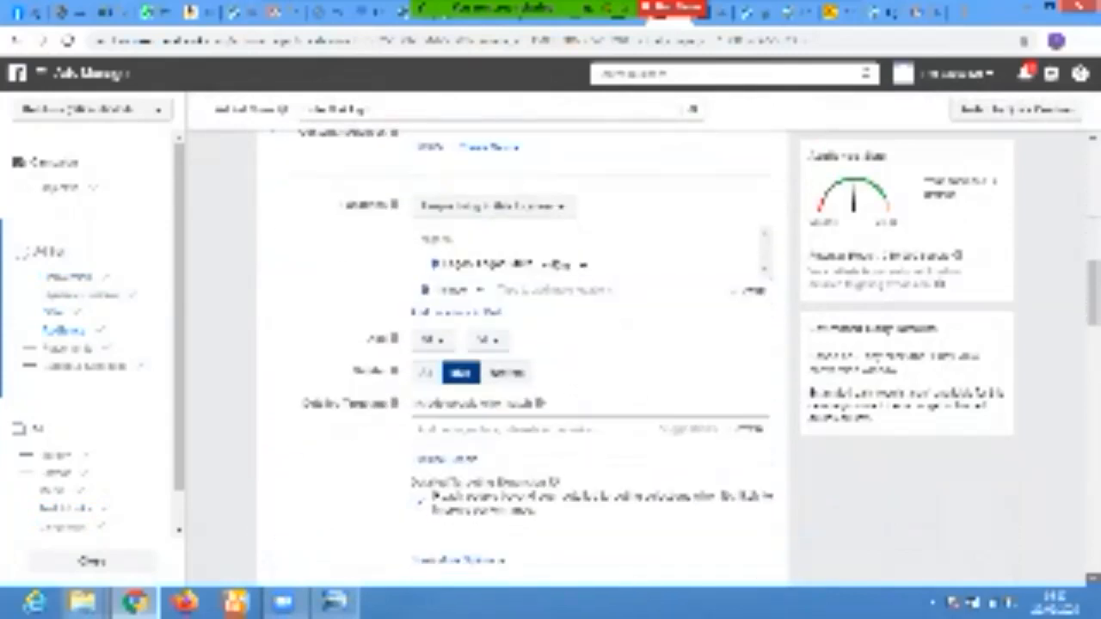
pyautogui.scroll(-1, 523, 361)
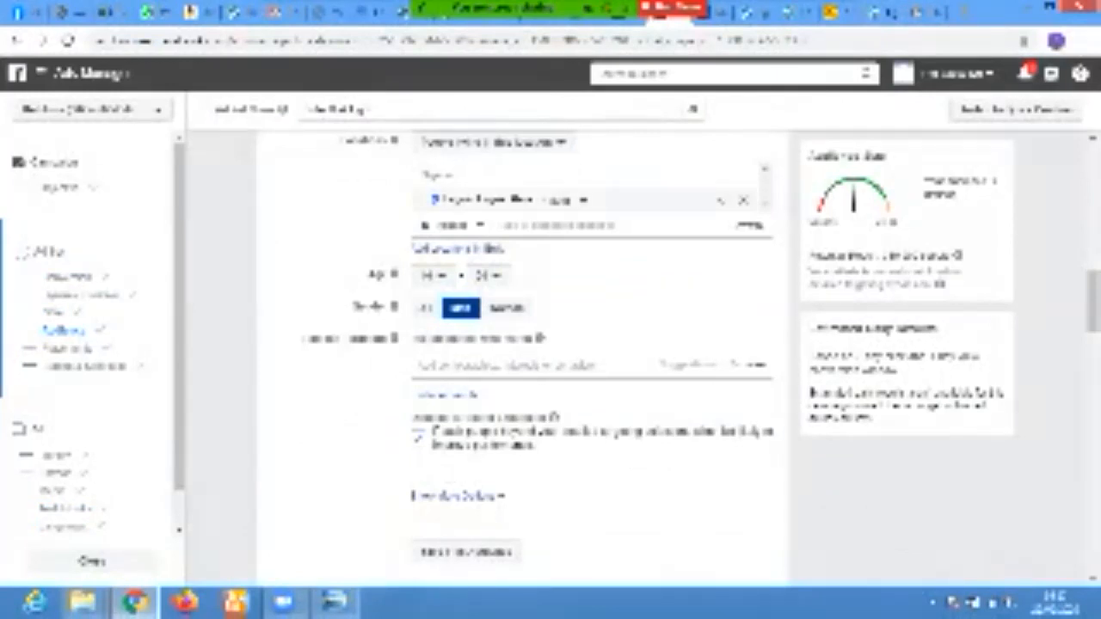
pyautogui.click(559, 225)
pyautogui.write('Ibadan')
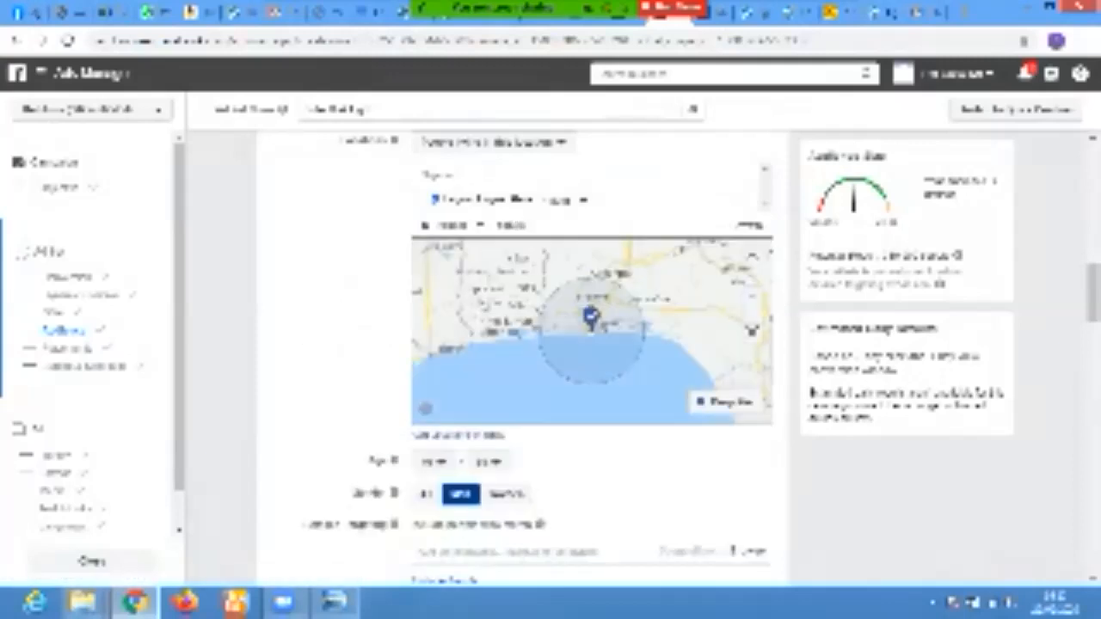
pyautogui.press('Down')
pyautogui.press('Down')
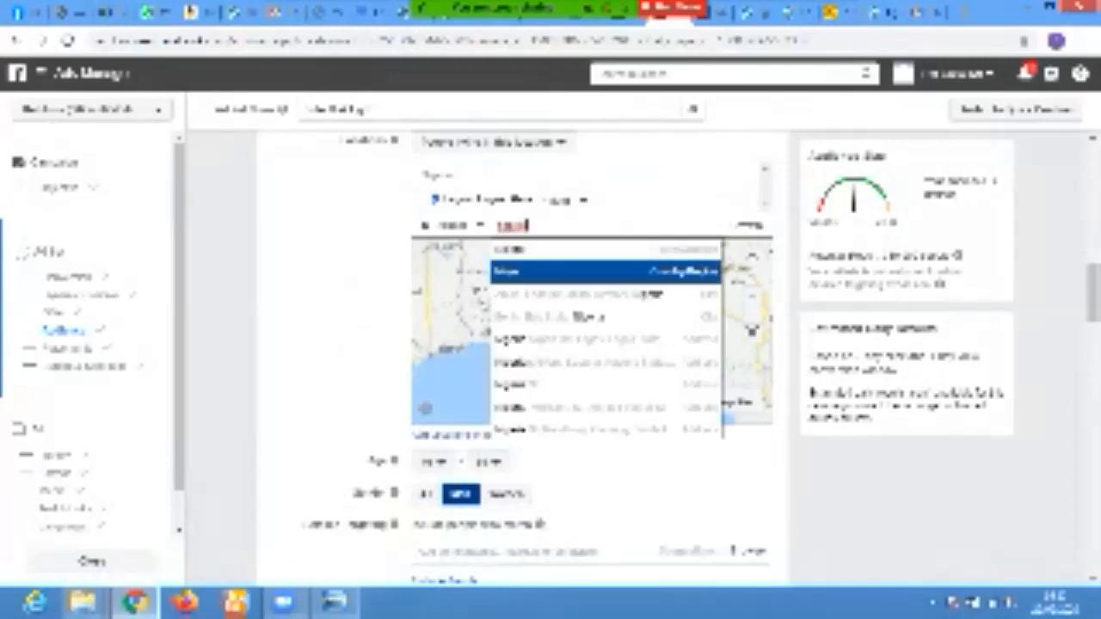
pyautogui.press('Up')
pyautogui.press('Up')
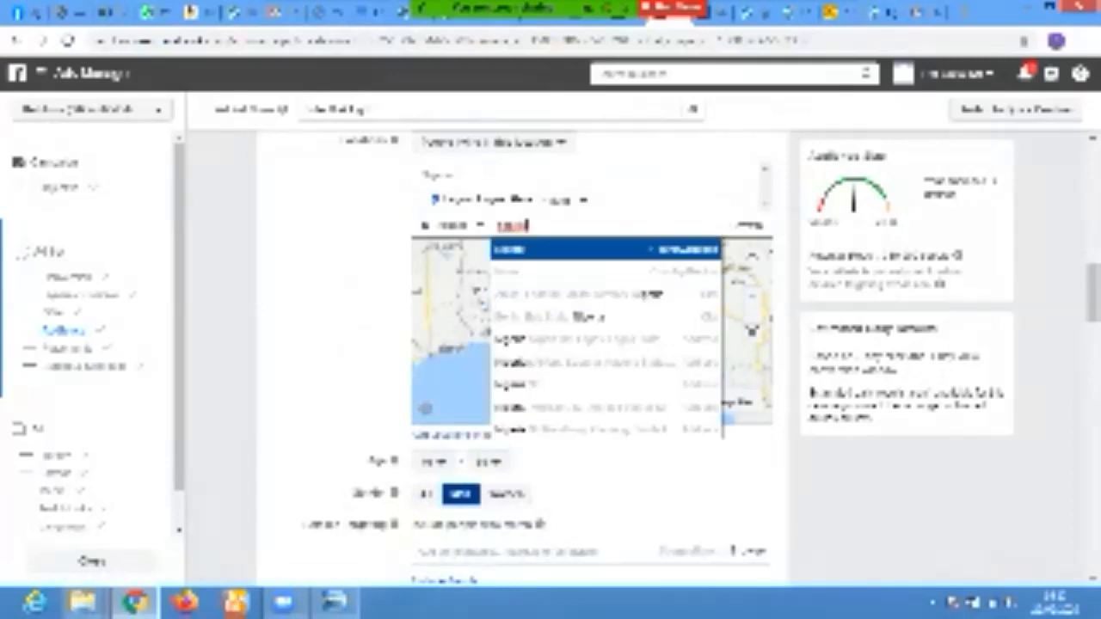
pyautogui.press('Return')
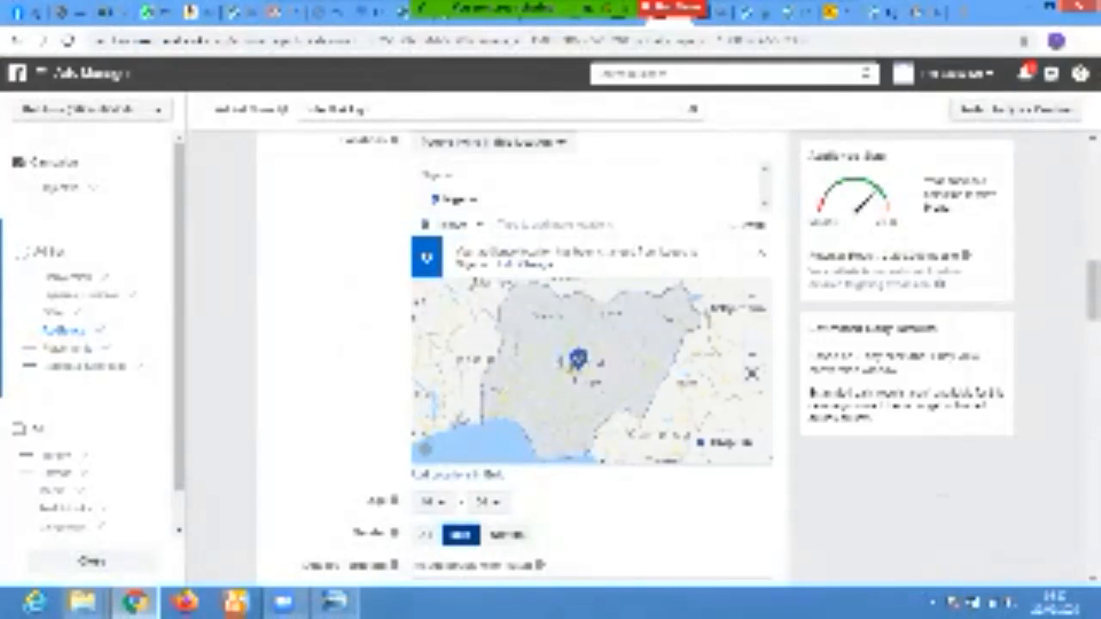
# - Go through the ad's identity, format, links and tracking settings once more, and confirm the ad to submit the campaign
pyautogui.scroll(-4, 516, 344)
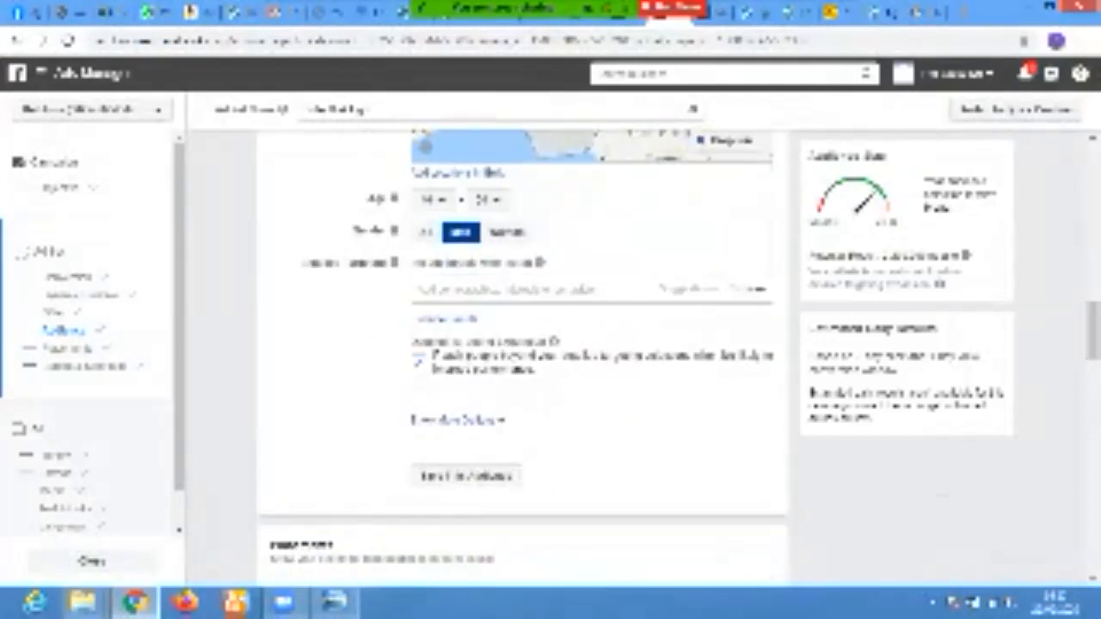
pyautogui.click(58, 455)
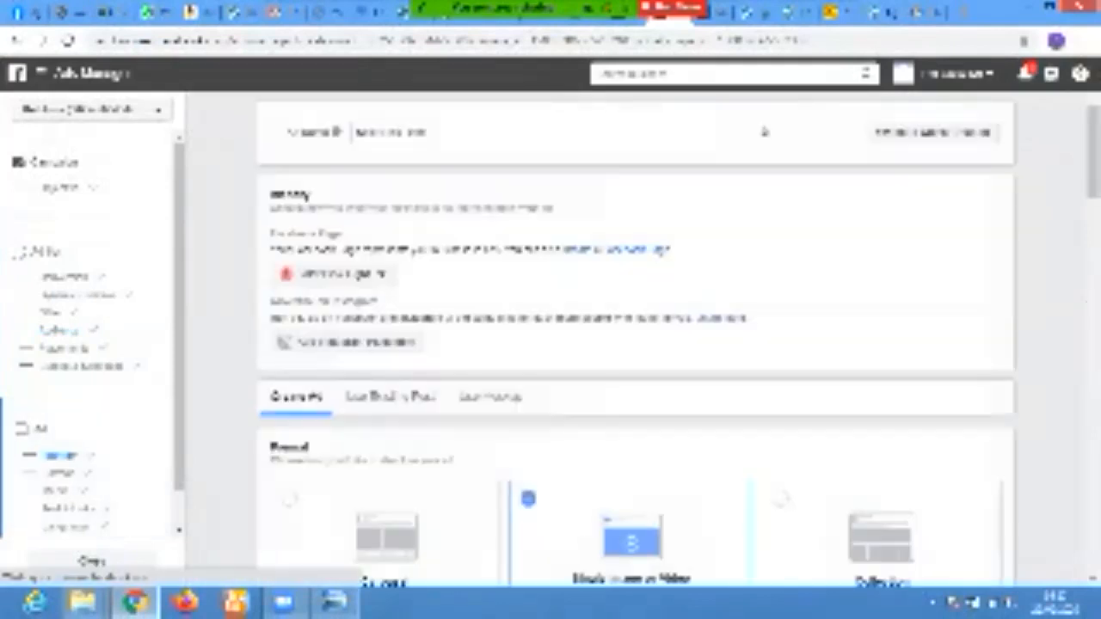
pyautogui.rightClick(1080, 232)
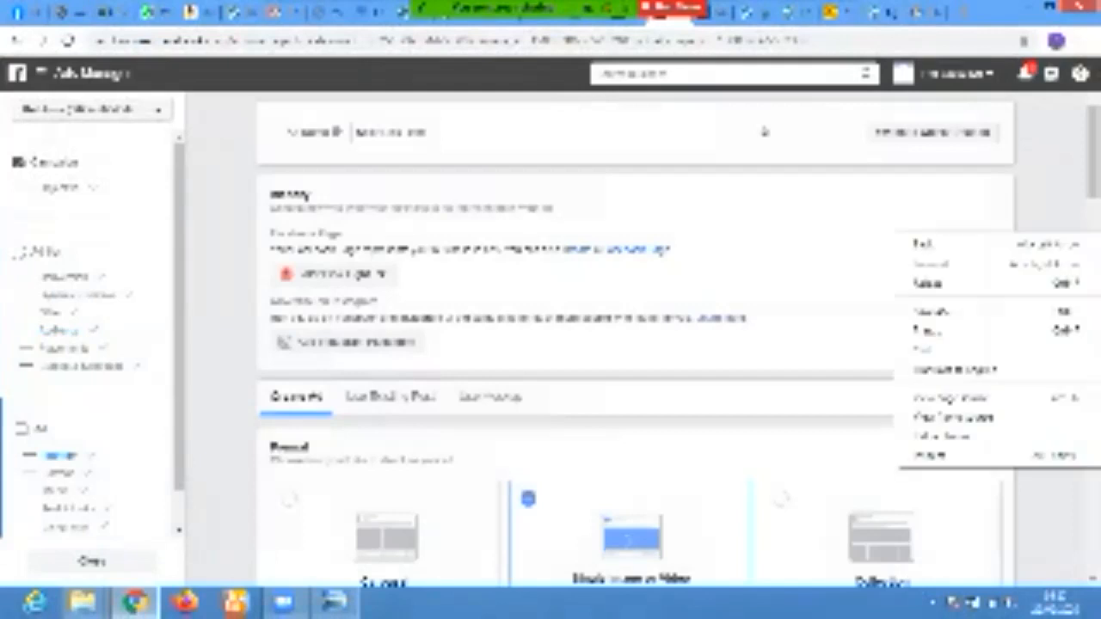
pyautogui.click(764, 132)
pyautogui.scroll(-3, 732, 116)
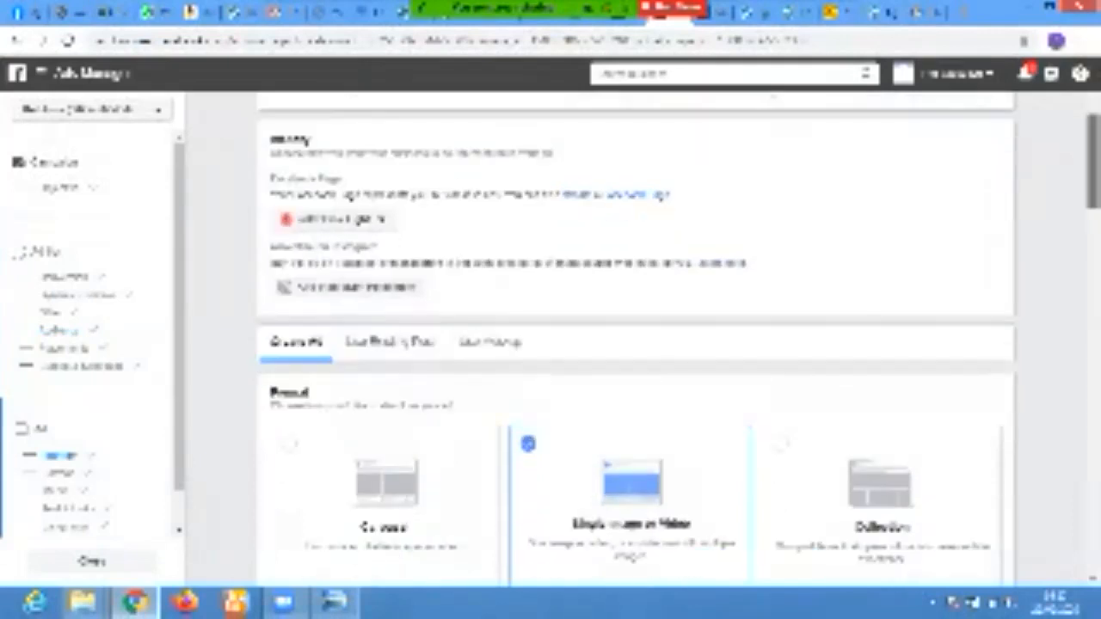
pyautogui.scroll(-15, 637, 357)
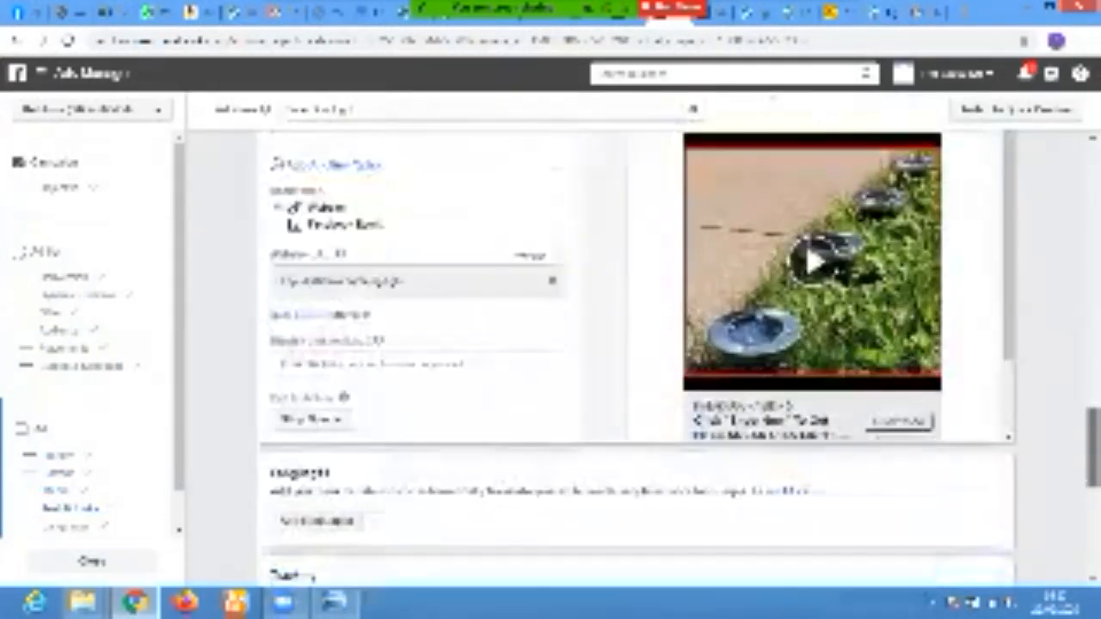
pyautogui.scroll(-4, 637, 357)
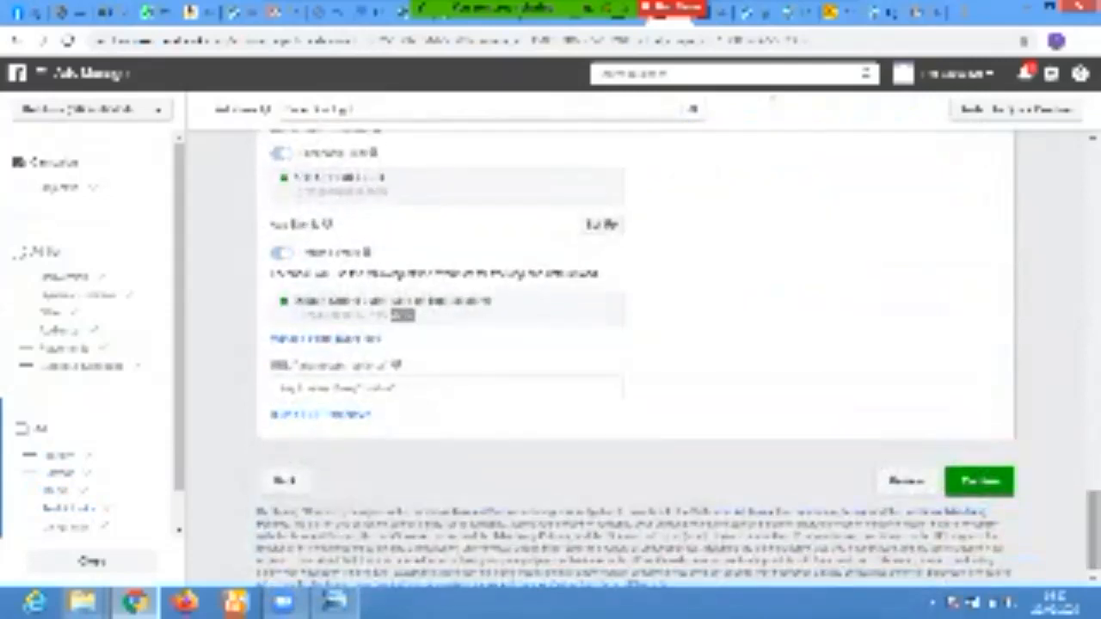
pyautogui.click(979, 482)
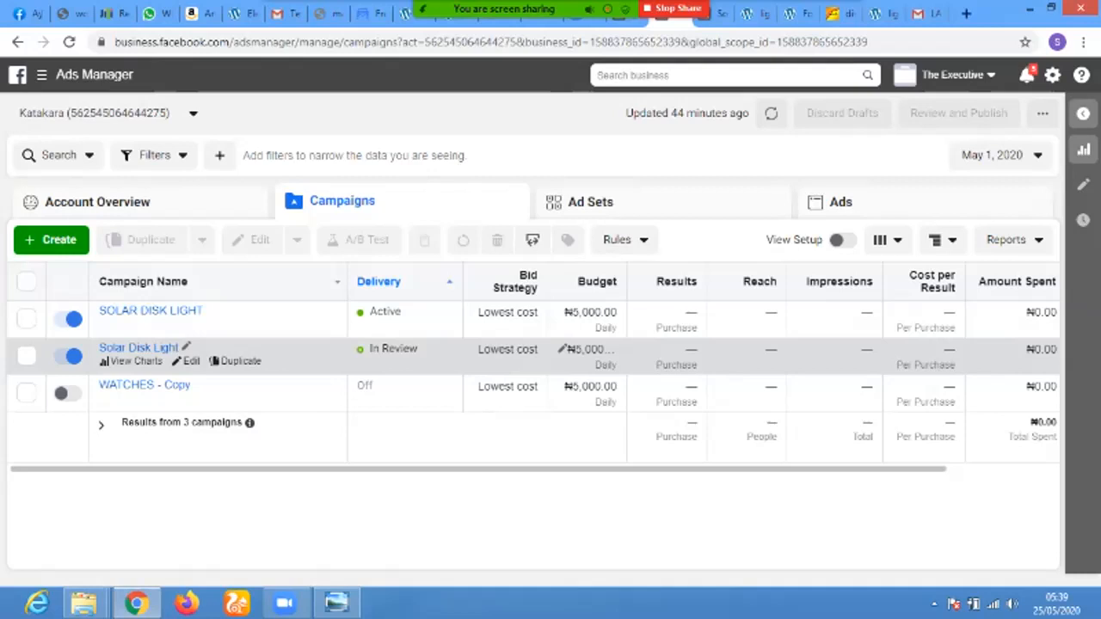
pyautogui.click(837, 23)
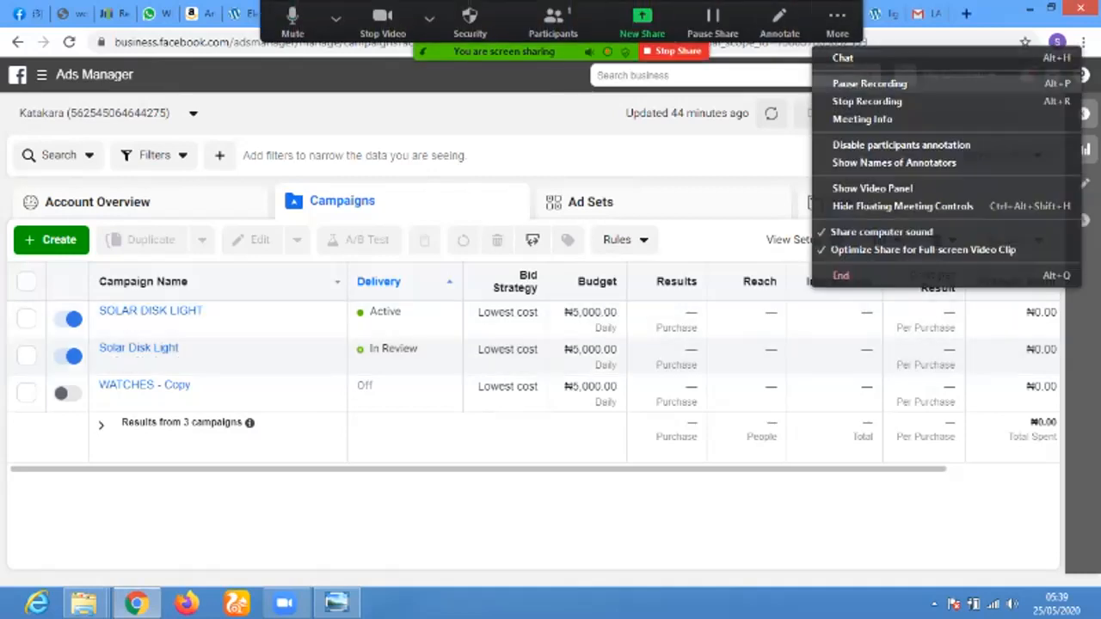